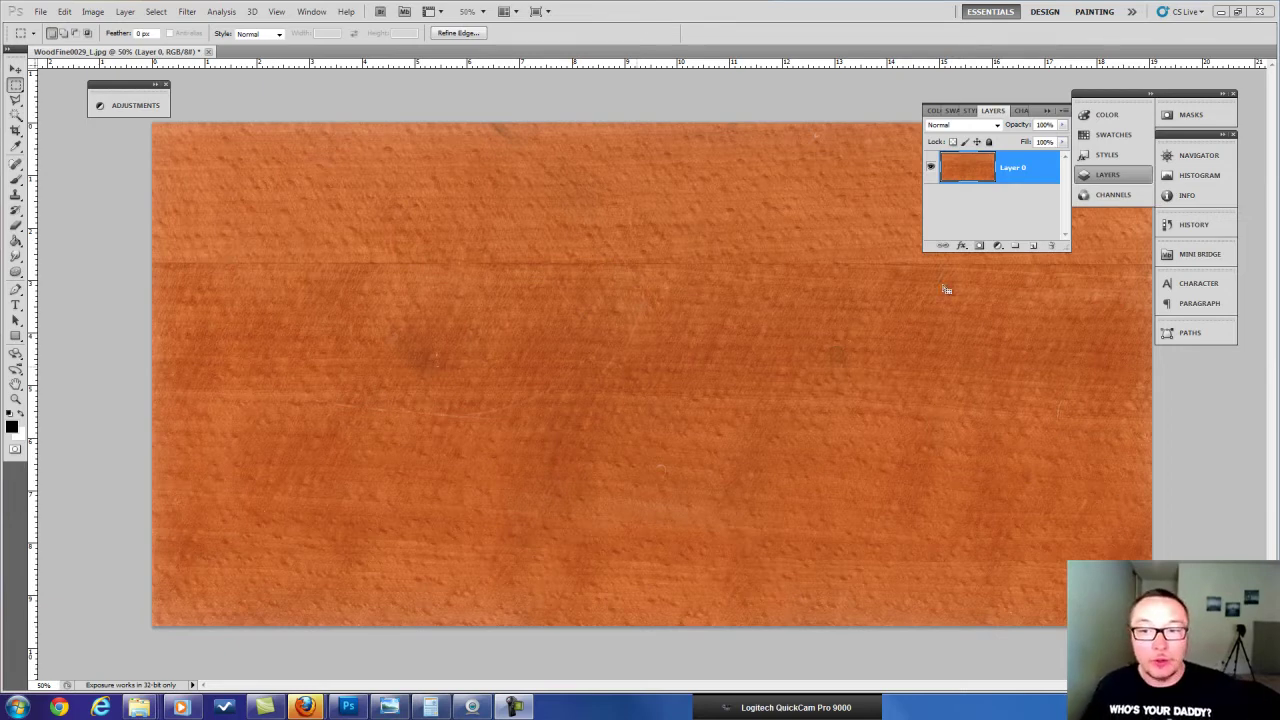
pyautogui.click(125, 12)
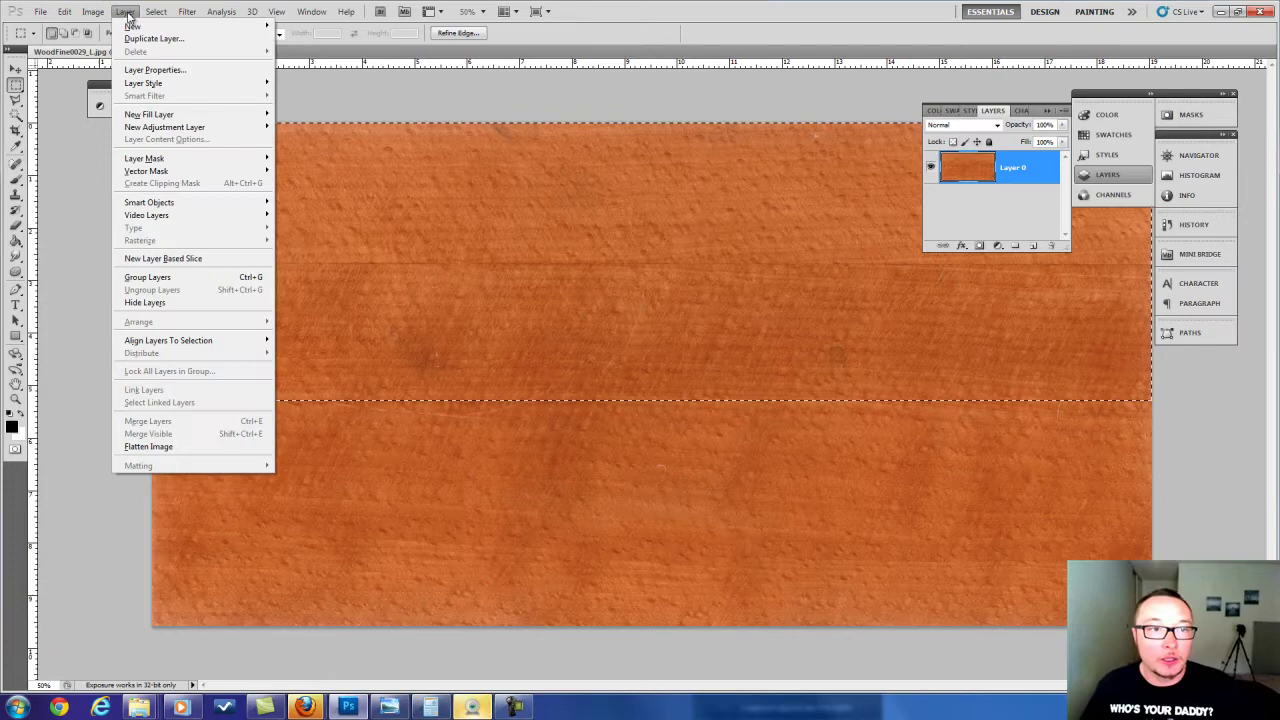
pyautogui.moveTo(150, 26)
pyautogui.click(308, 95)
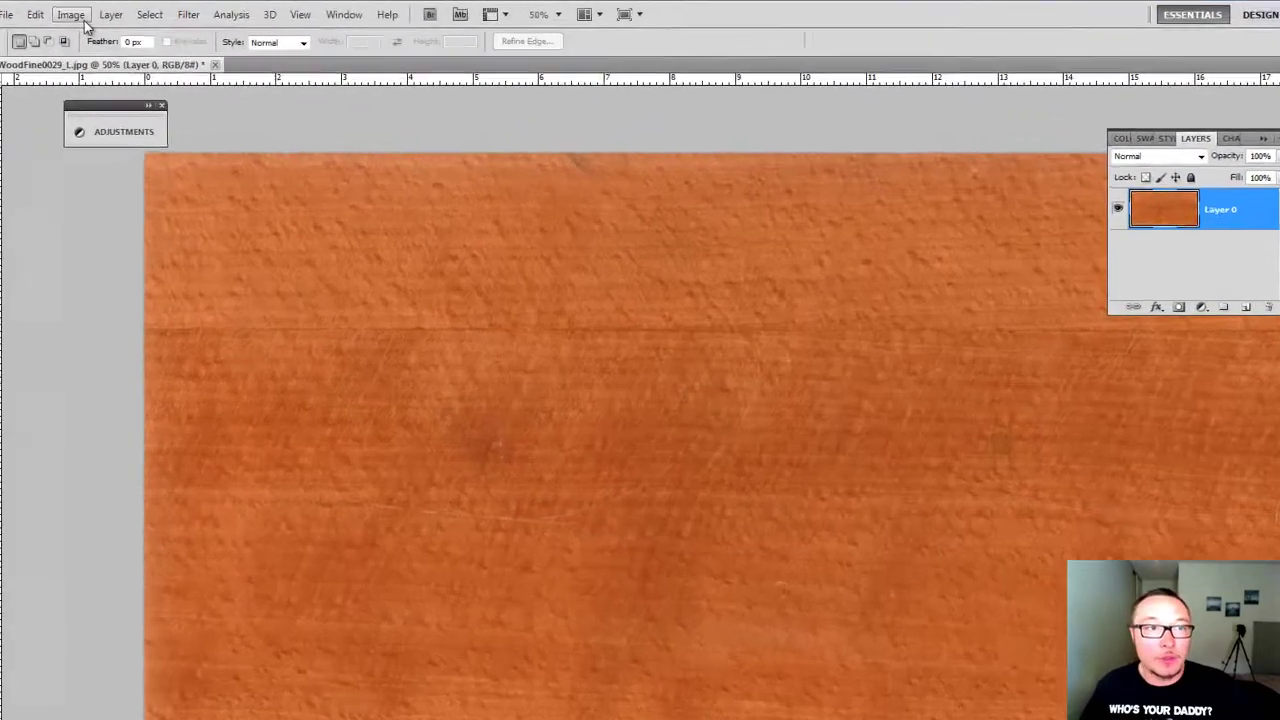
# Enlarge the canvas to 60 cm wide by 40 cm high, anchoring the wood image in its upper-left corner.
pyautogui.click(126, 14)
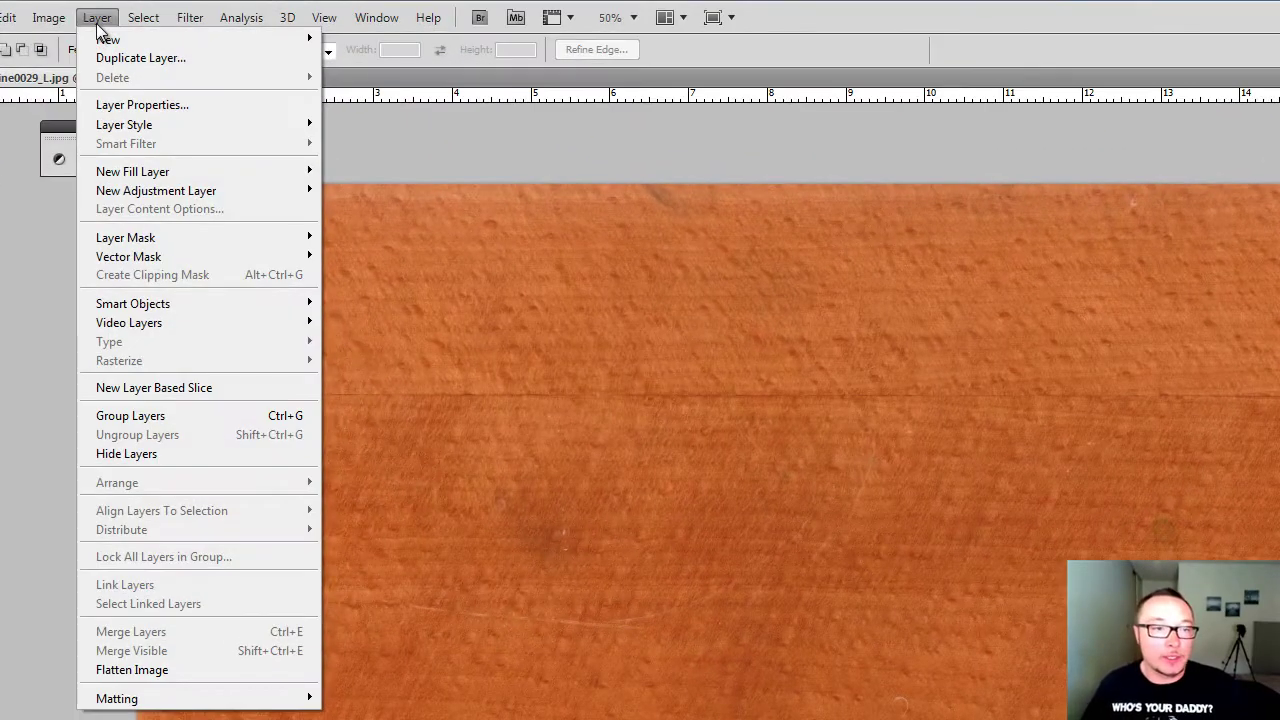
pyautogui.moveTo(50, 18)
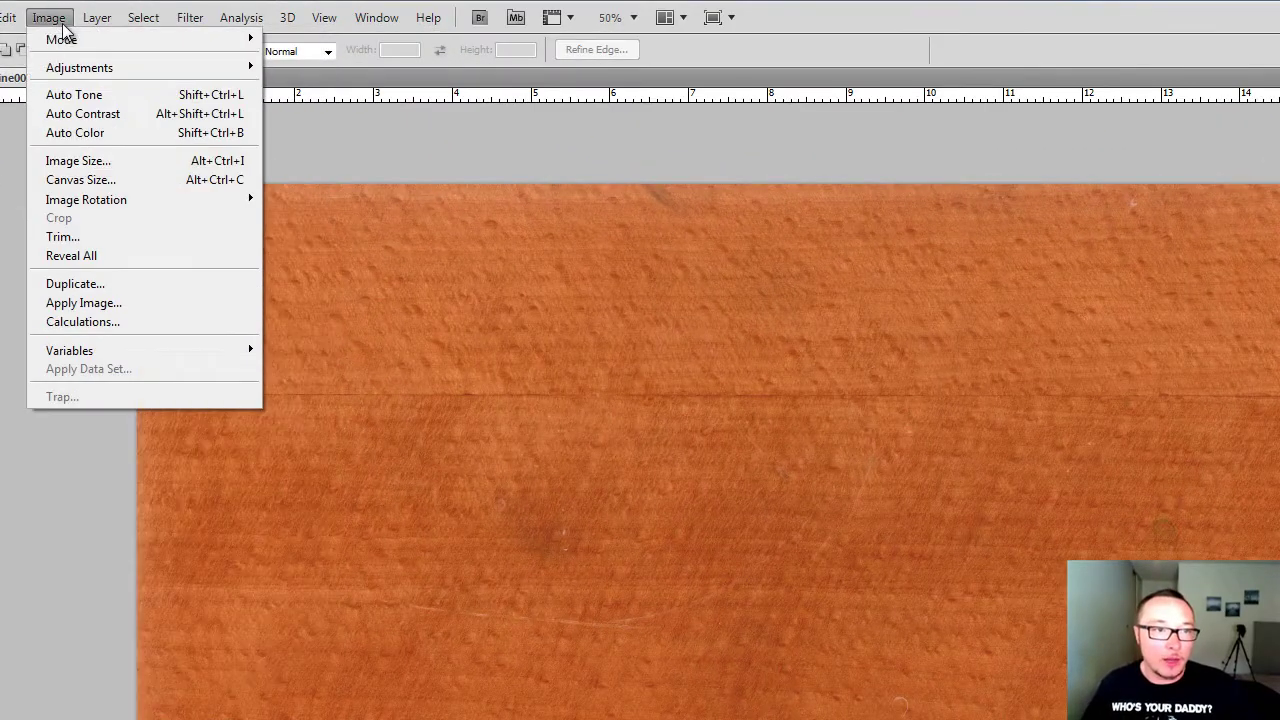
pyautogui.click(97, 184)
pyautogui.click(1138, 371)
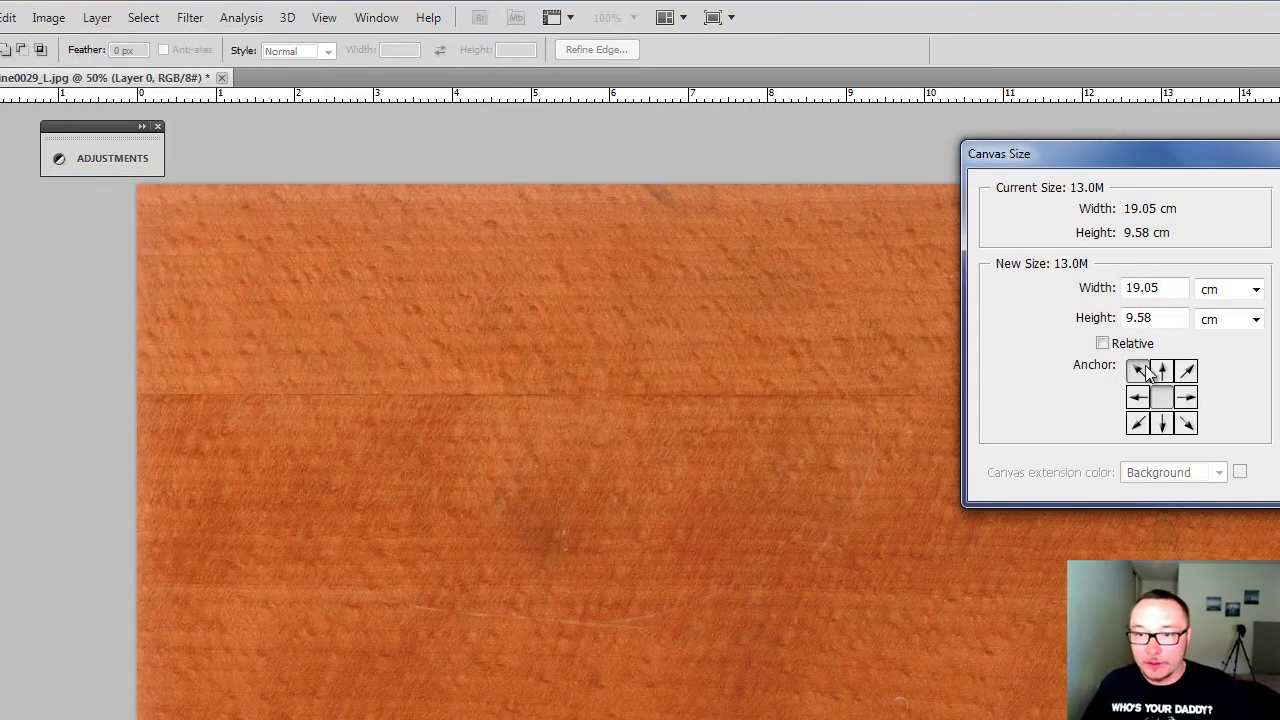
pyautogui.doubleClick(1169, 296)
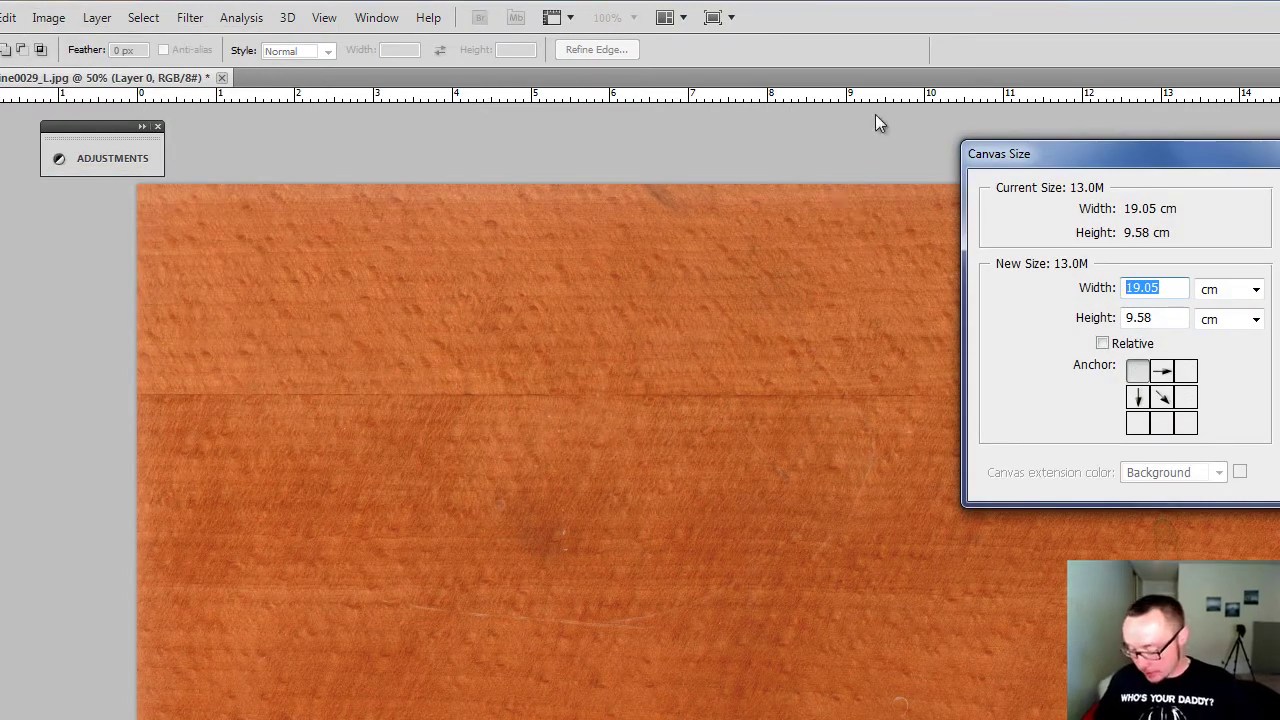
pyautogui.write('60')
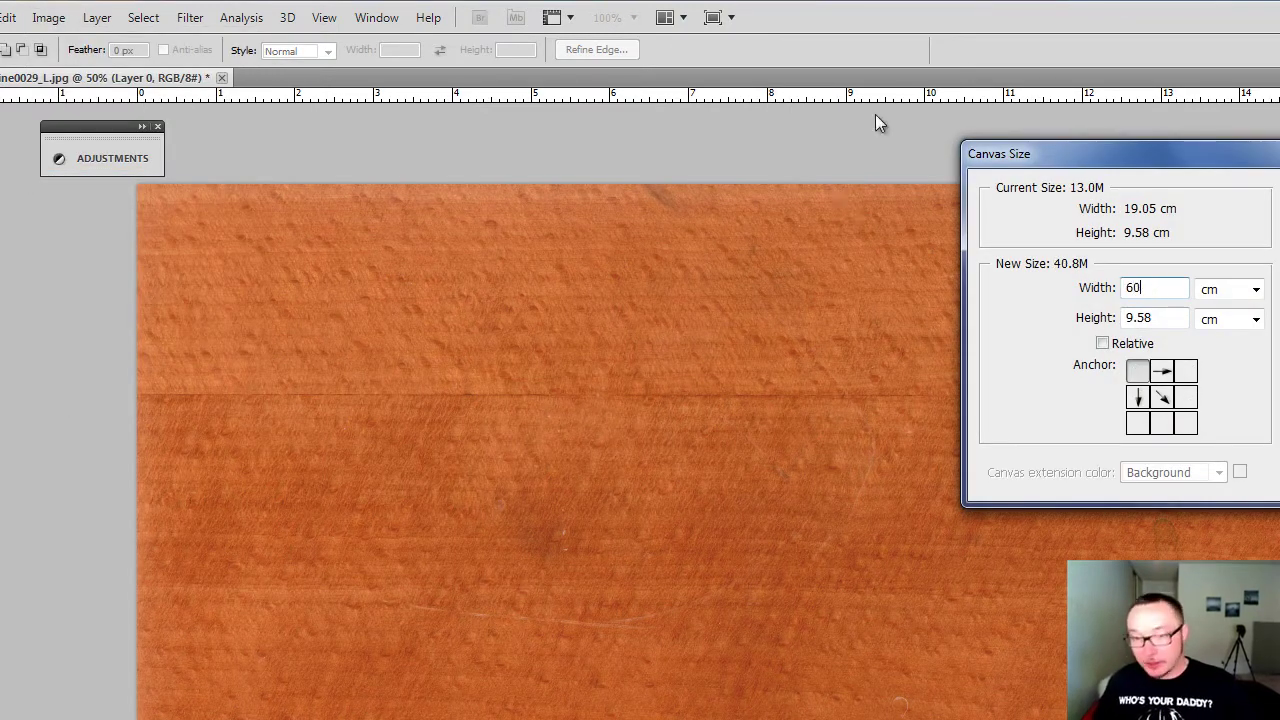
pyautogui.doubleClick(1168, 318)
pyautogui.write('40')
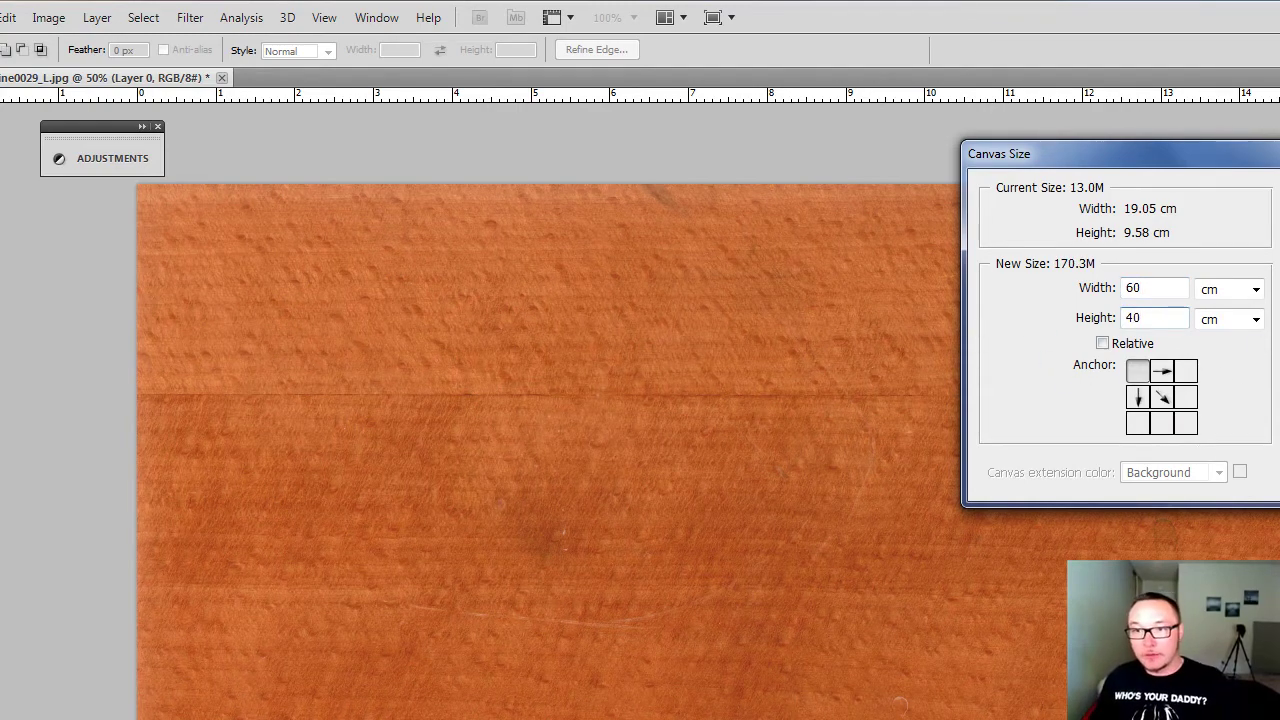
pyautogui.press('Return')
# Build a two-by-two grid of wood tiles by duplicating the tile directly below, and duplicating both tiles alongside.
pyautogui.scroll(-6, 442, 402)
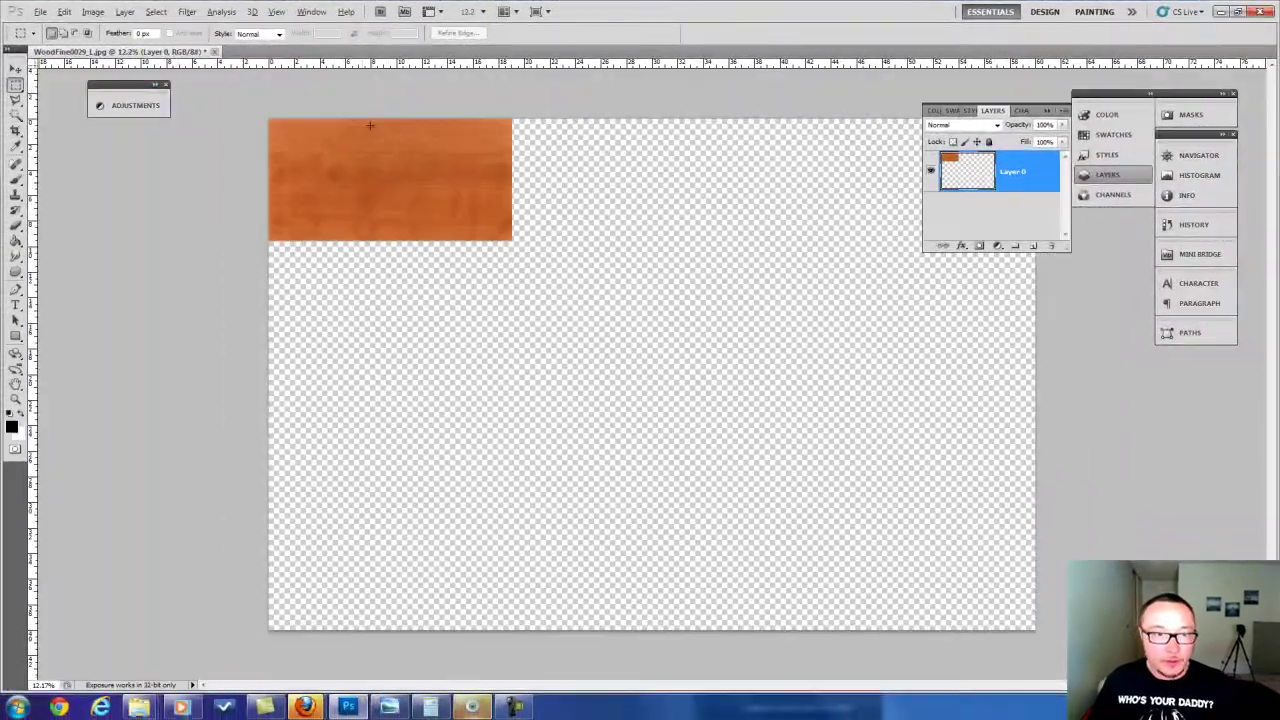
pyautogui.scroll(2, 463, 189)
pyautogui.click(15, 69)
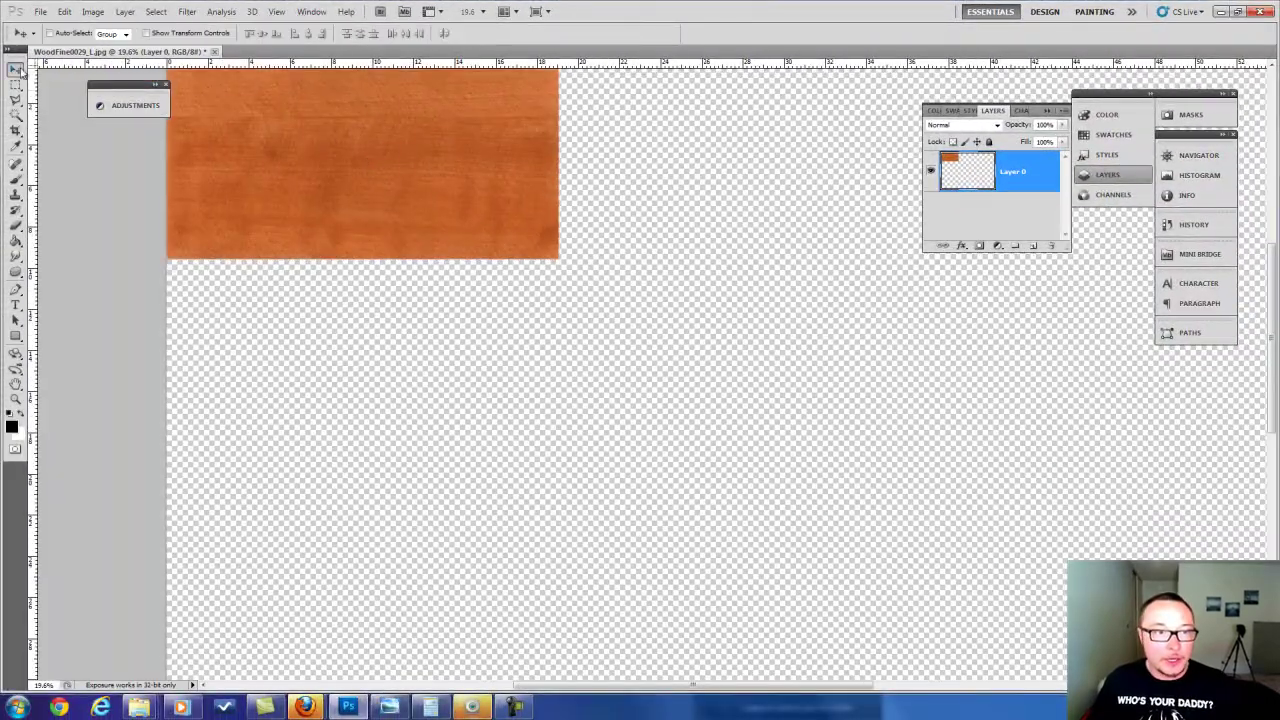
pyautogui.rightClick(313, 179)
pyautogui.click(372, 189)
pyautogui.keyDown('alt'); pyautogui.moveTo(362, 256); pyautogui.dragTo(371, 369); pyautogui.keyUp('alt')
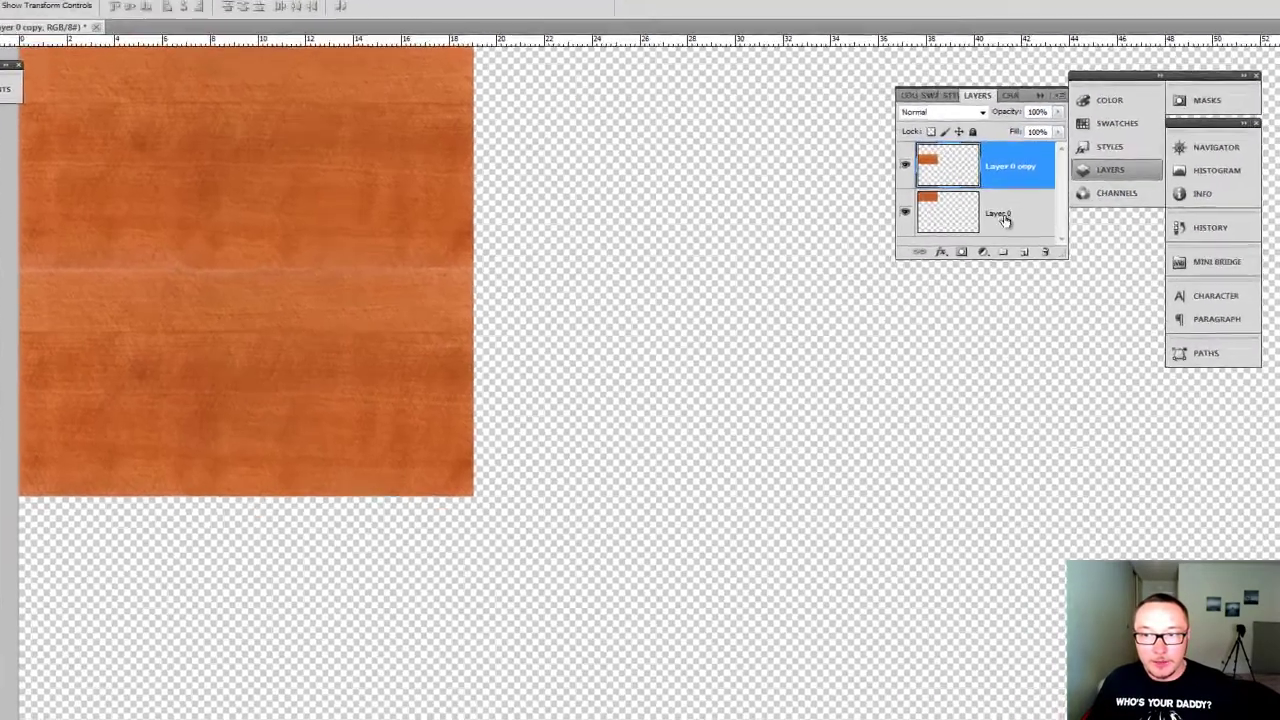
pyautogui.keyDown('shift'); pyautogui.click(1010, 212); pyautogui.keyUp('shift')
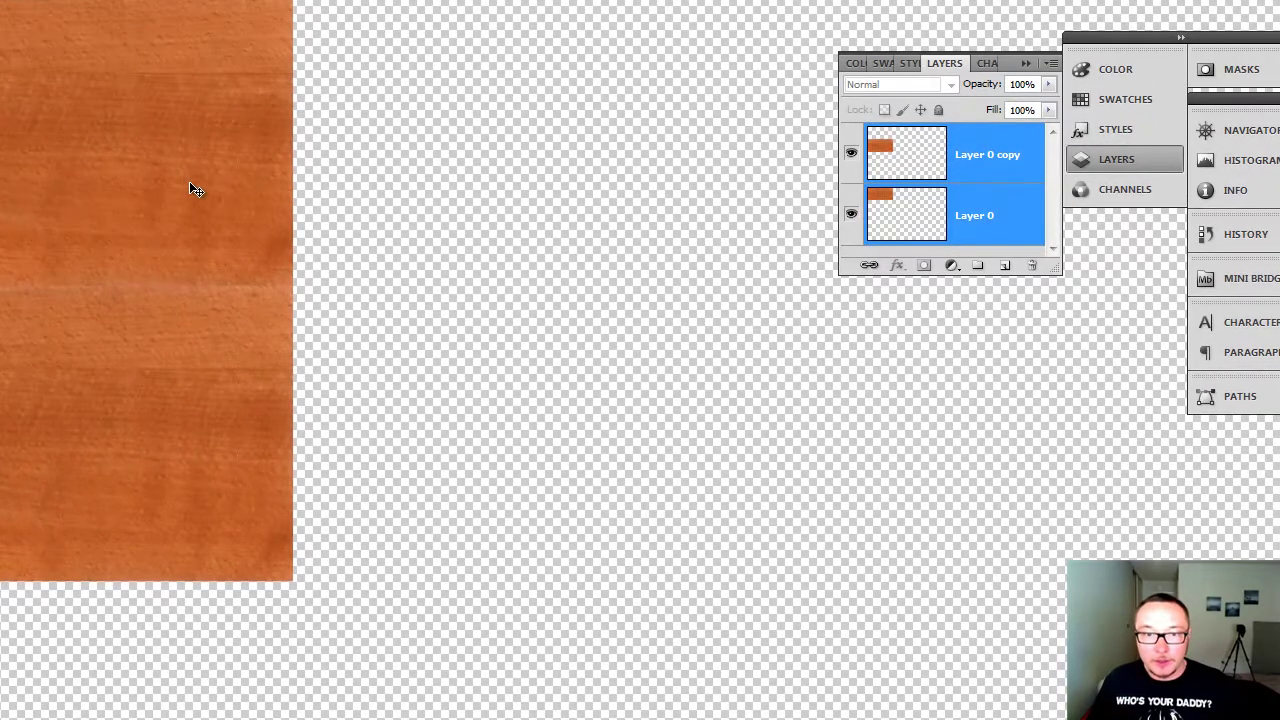
pyautogui.moveTo(90, 184); pyautogui.dragTo(658, 184)
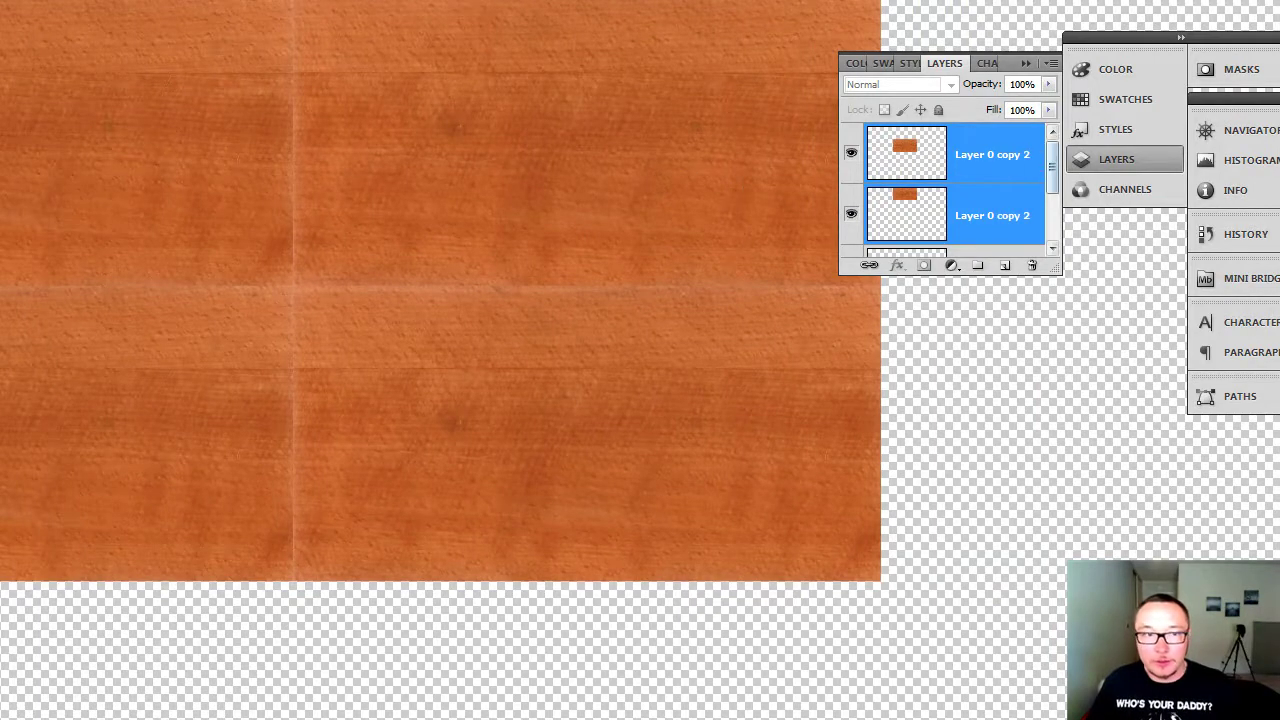
# Try to flatten the tiled layers into a single background.
pyautogui.scroll(-3, 1050, 190)
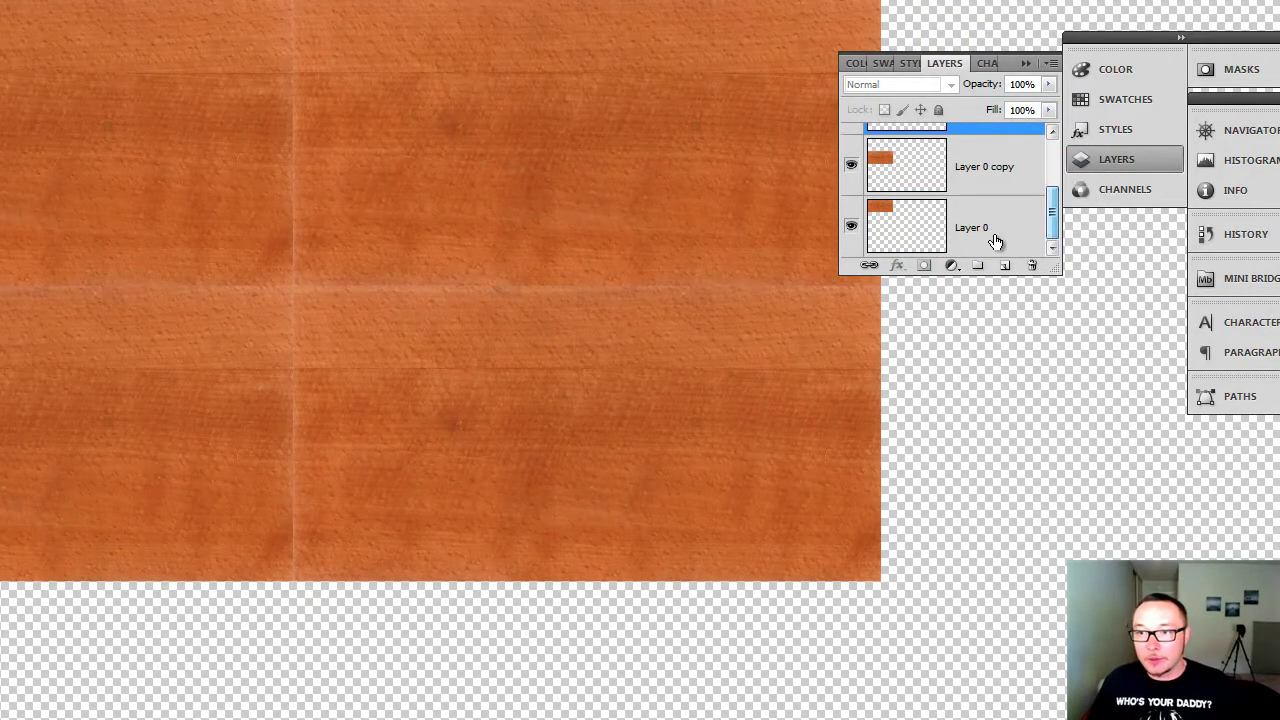
pyautogui.click(994, 243)
pyautogui.click(1052, 63)
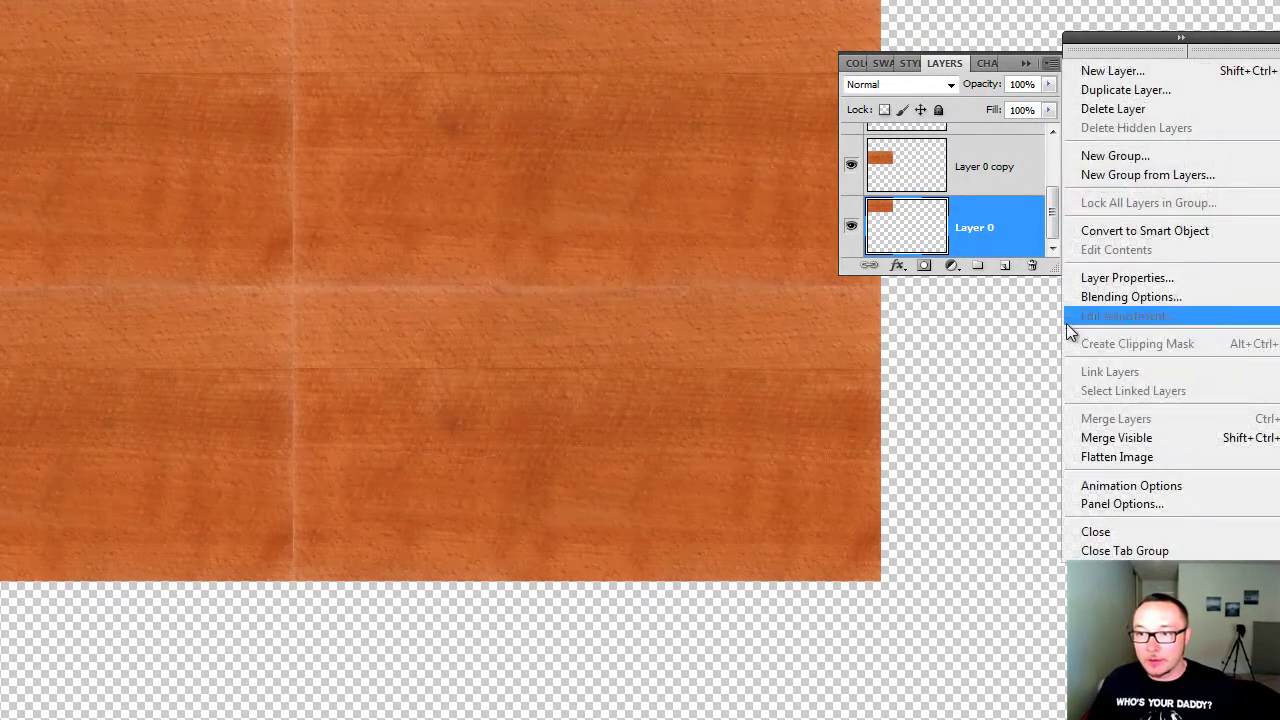
pyautogui.click(1103, 458)
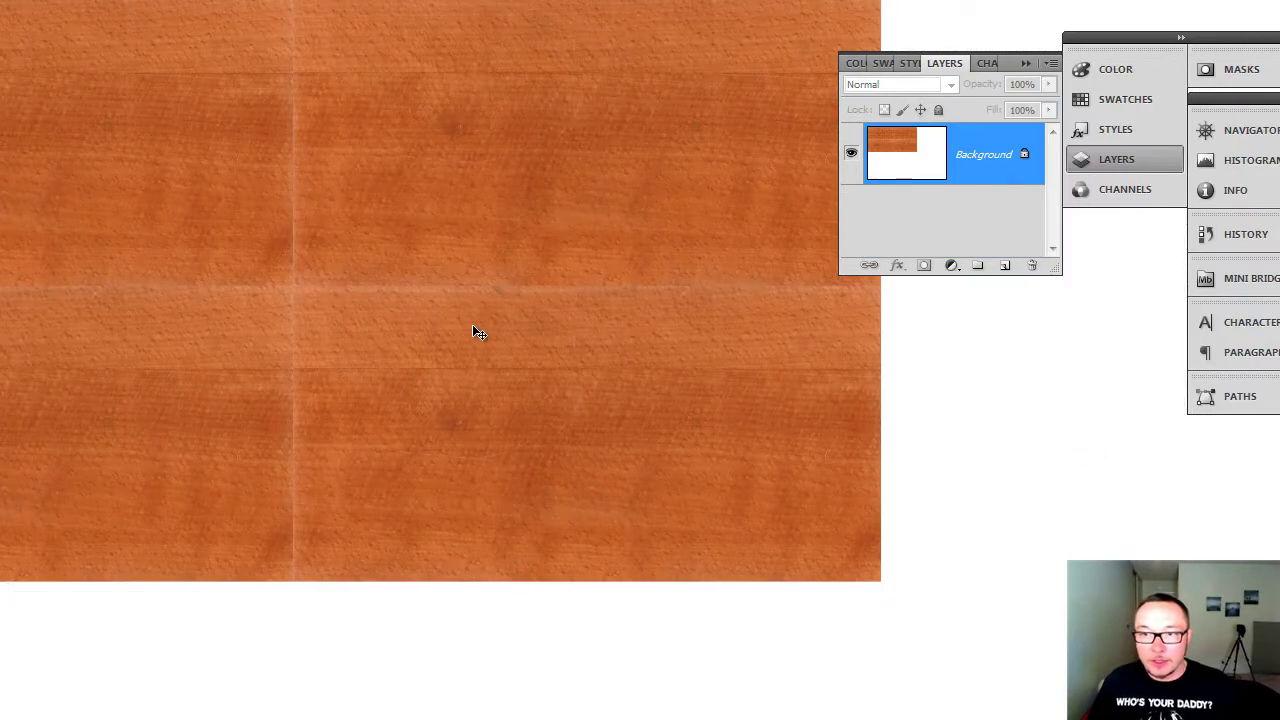
pyautogui.hotkey('ctrl', 'z')
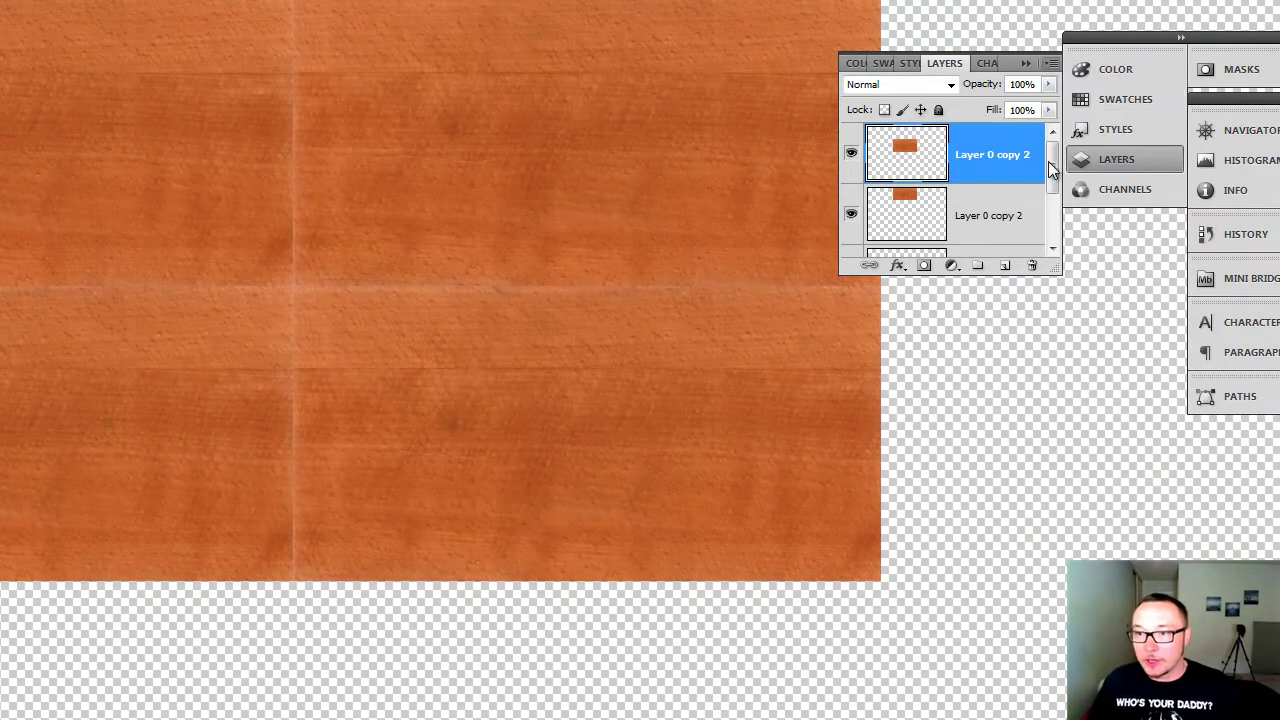
# Merge all four wood tile layers into one layer, keeping the surrounding canvas transparent.
pyautogui.moveTo(1050, 170); pyautogui.dragTo(1051, 229)
pyautogui.keyDown('shift'); pyautogui.click(1023, 224); pyautogui.keyUp('shift')
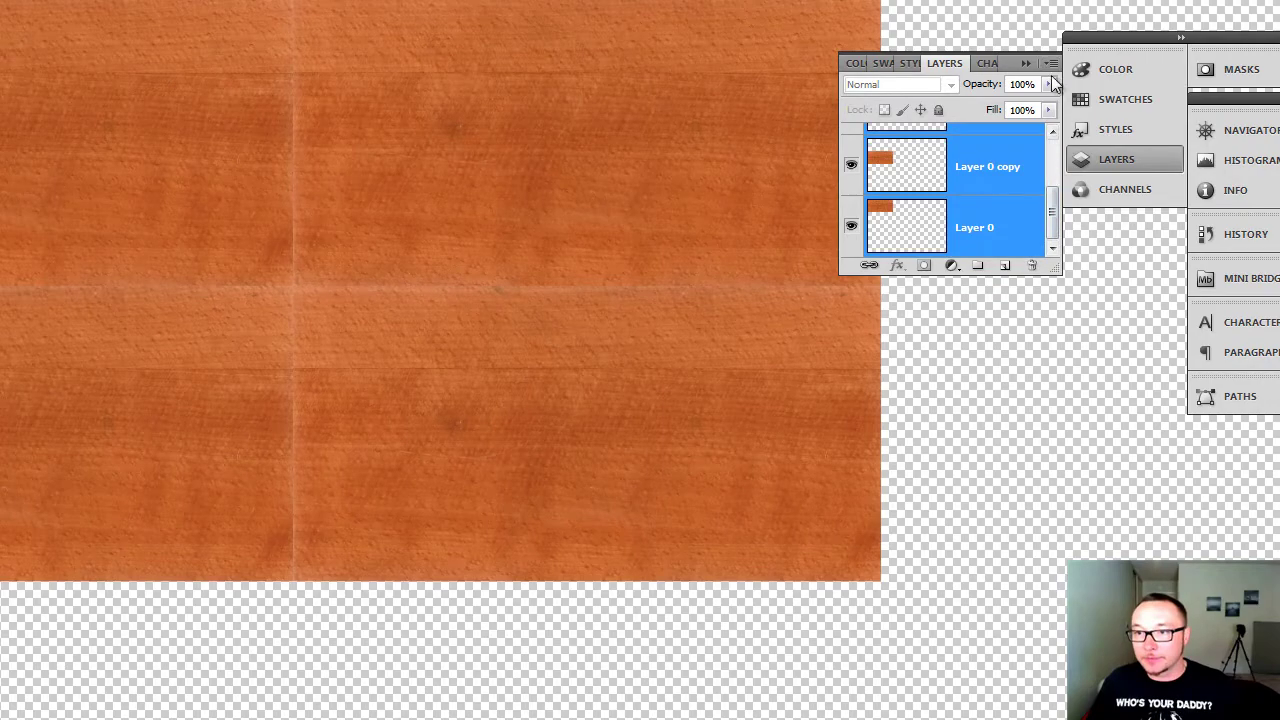
pyautogui.click(1052, 63)
pyautogui.click(1100, 411)
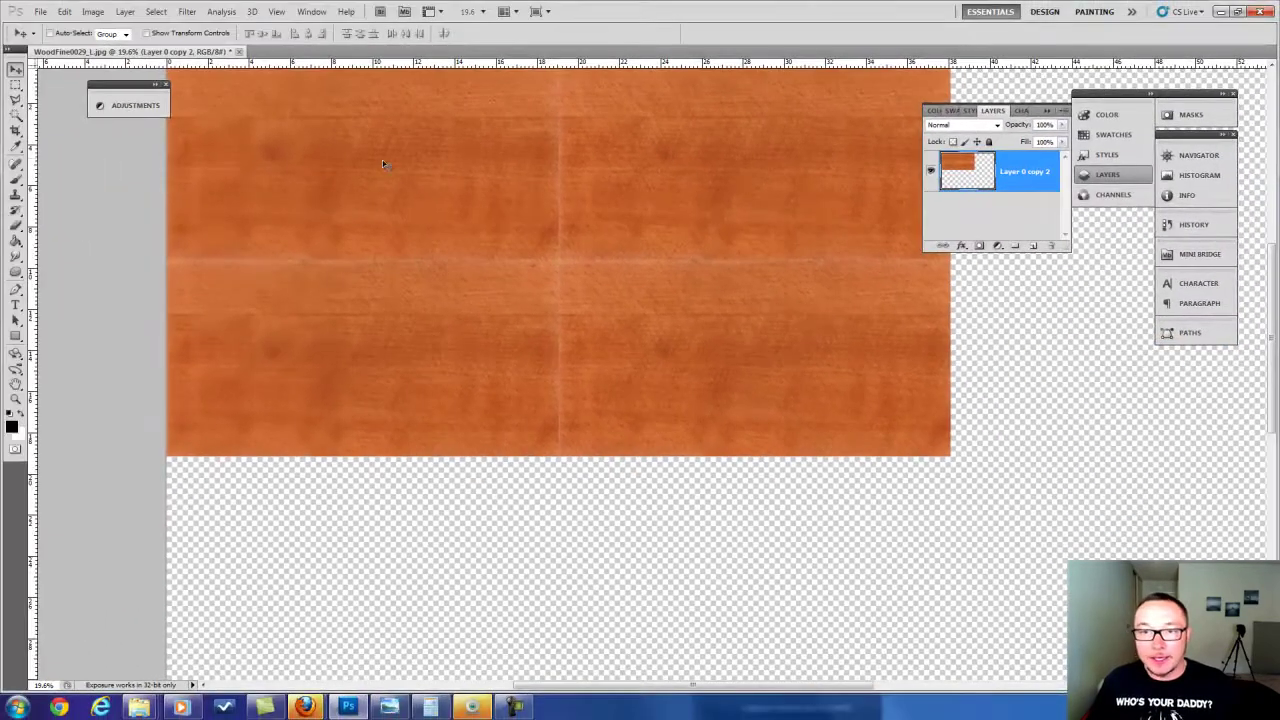
# Select the transparent area with the Magic Wand, invert the selection and crop the image to the wood grid.
pyautogui.scroll(-5, 551, 340)
pyautogui.click(16, 116)
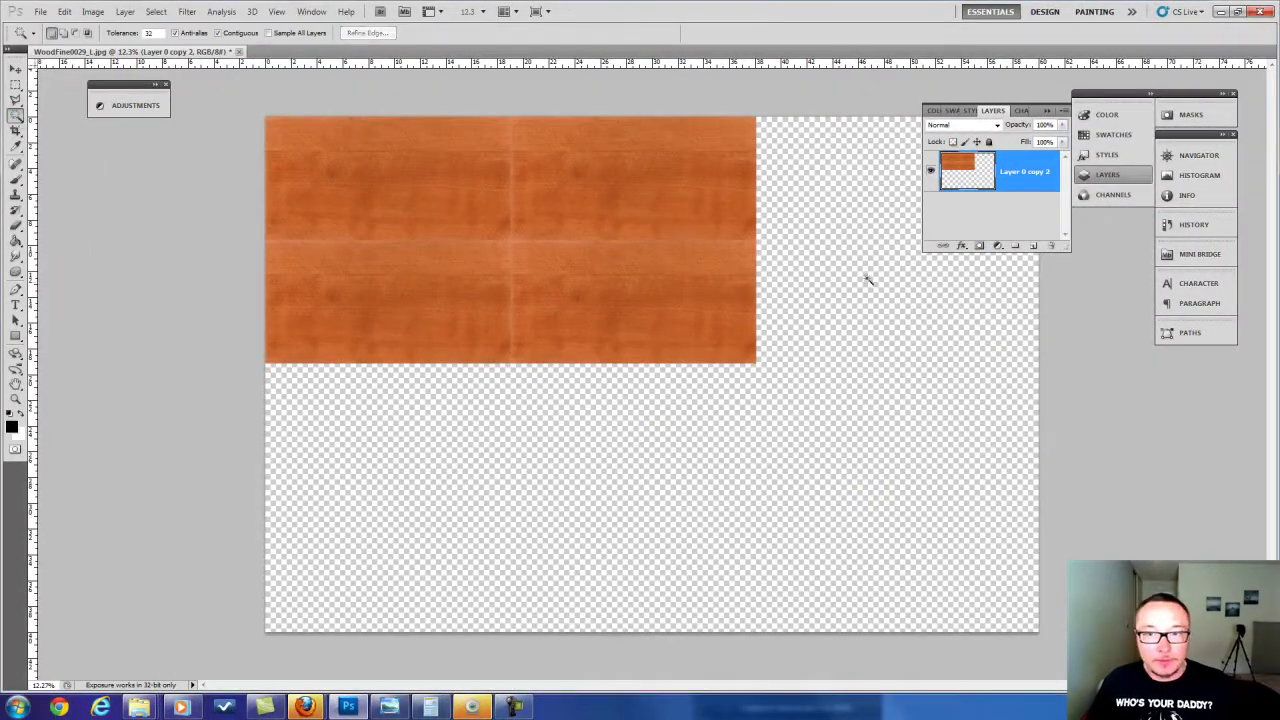
pyautogui.click(517, 120)
pyautogui.click(155, 11)
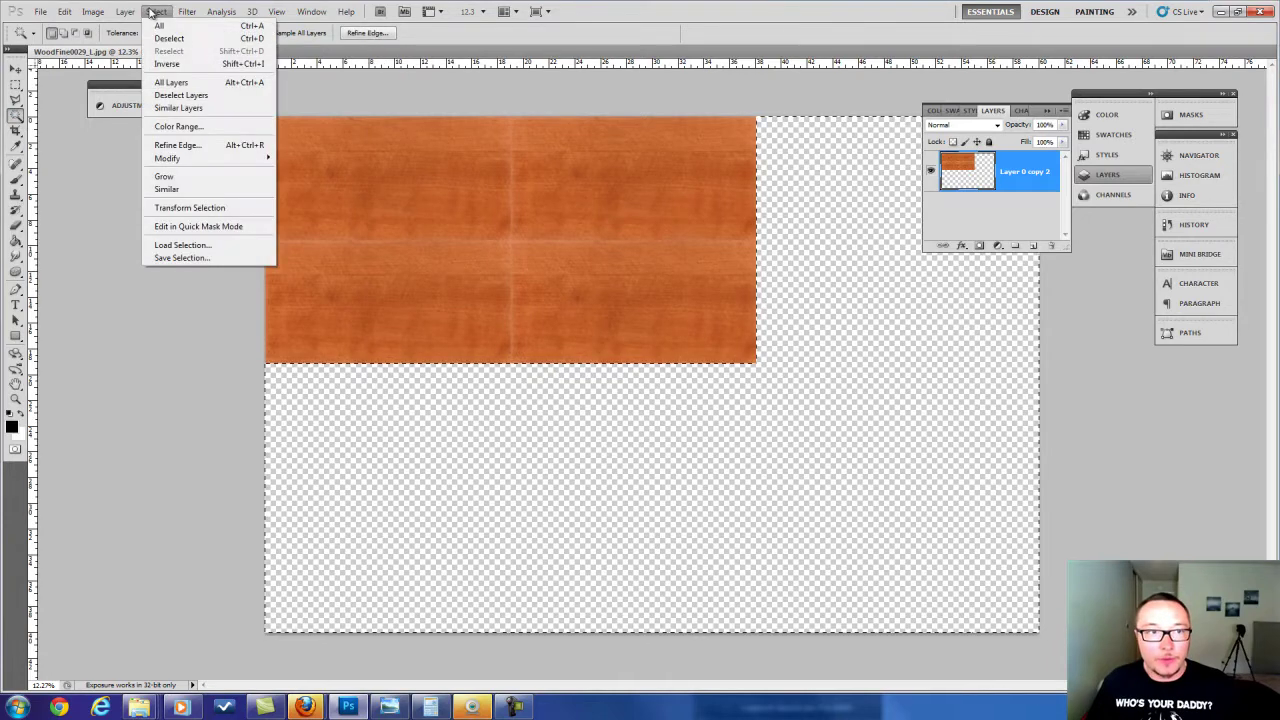
pyautogui.click(168, 63)
pyautogui.click(92, 11)
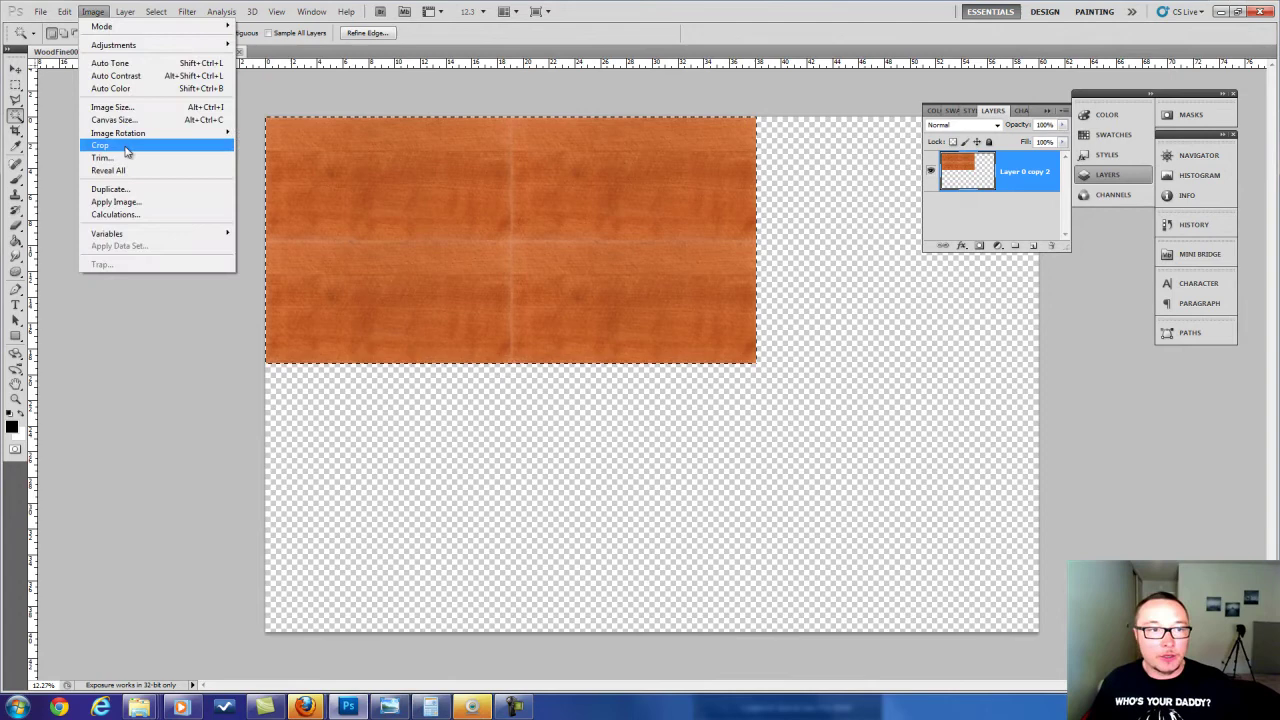
pyautogui.click(126, 147)
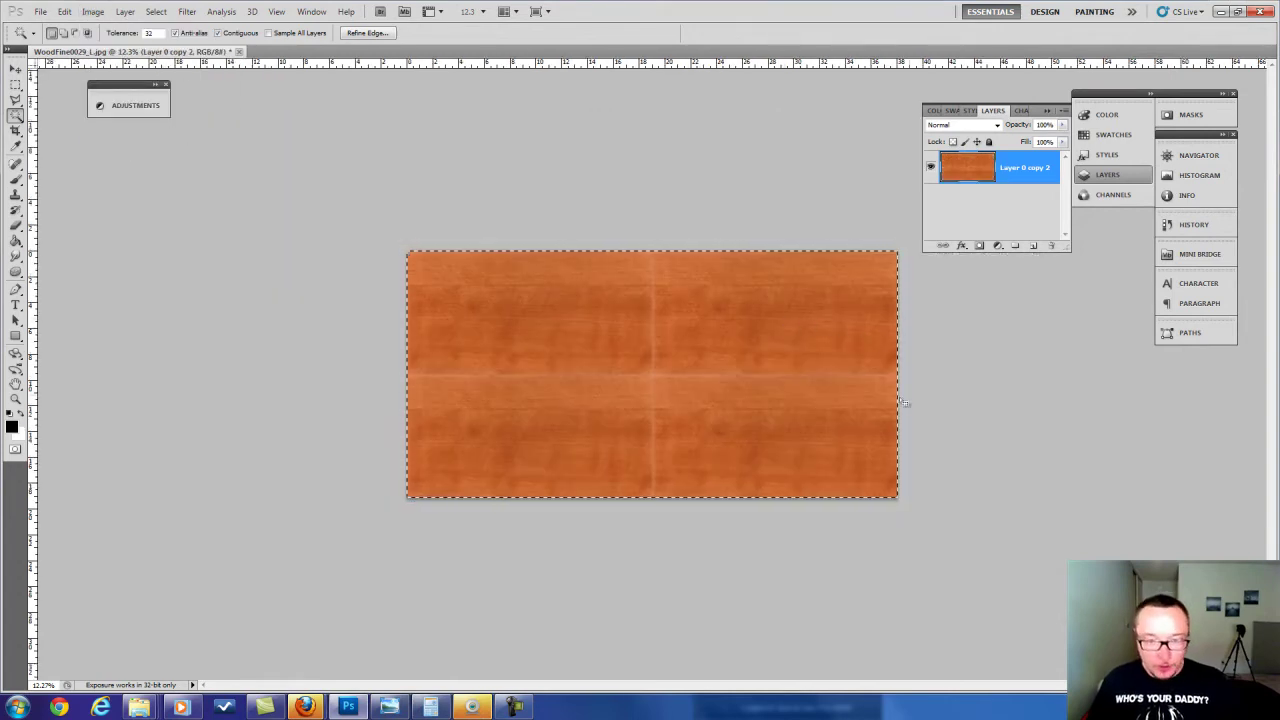
# Float the document window and duplicate the cropped wood grid as a separate document.
pyautogui.scroll(5, 660, 369)
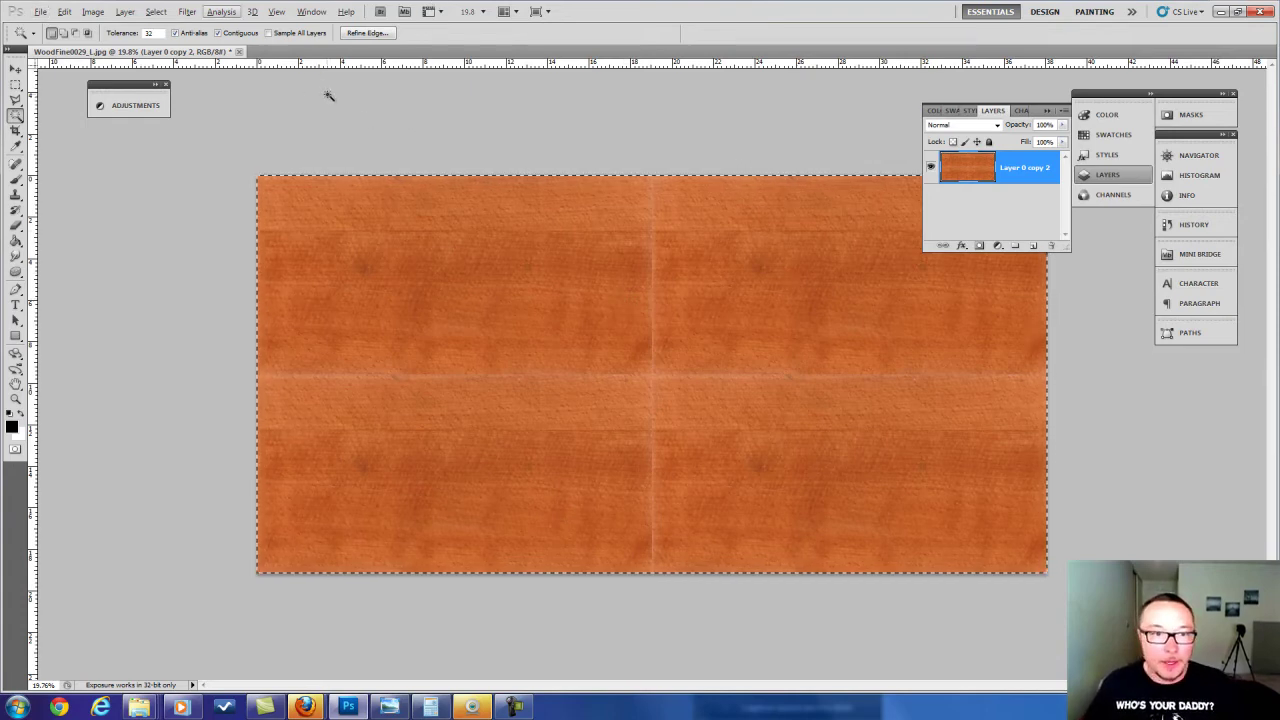
pyautogui.rightClick(215, 54)
pyautogui.click(134, 35)
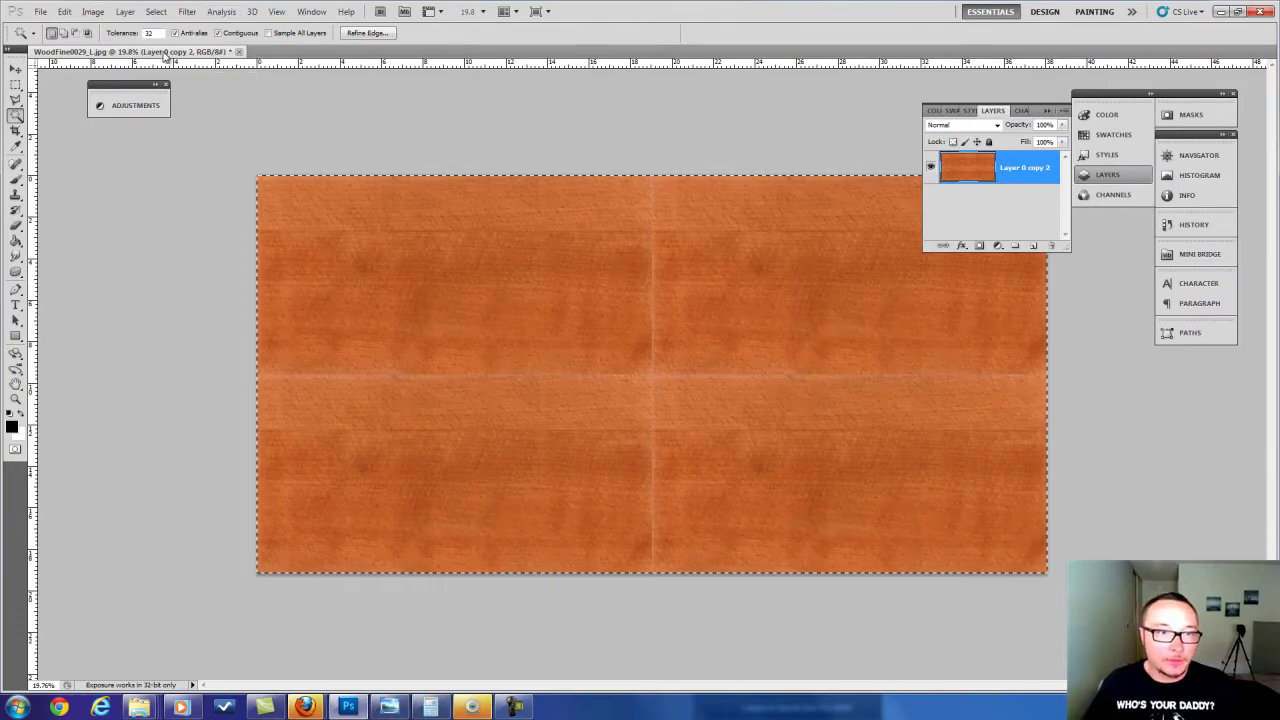
pyautogui.moveTo(161, 51); pyautogui.dragTo(271, 72)
pyautogui.rightClick(272, 48)
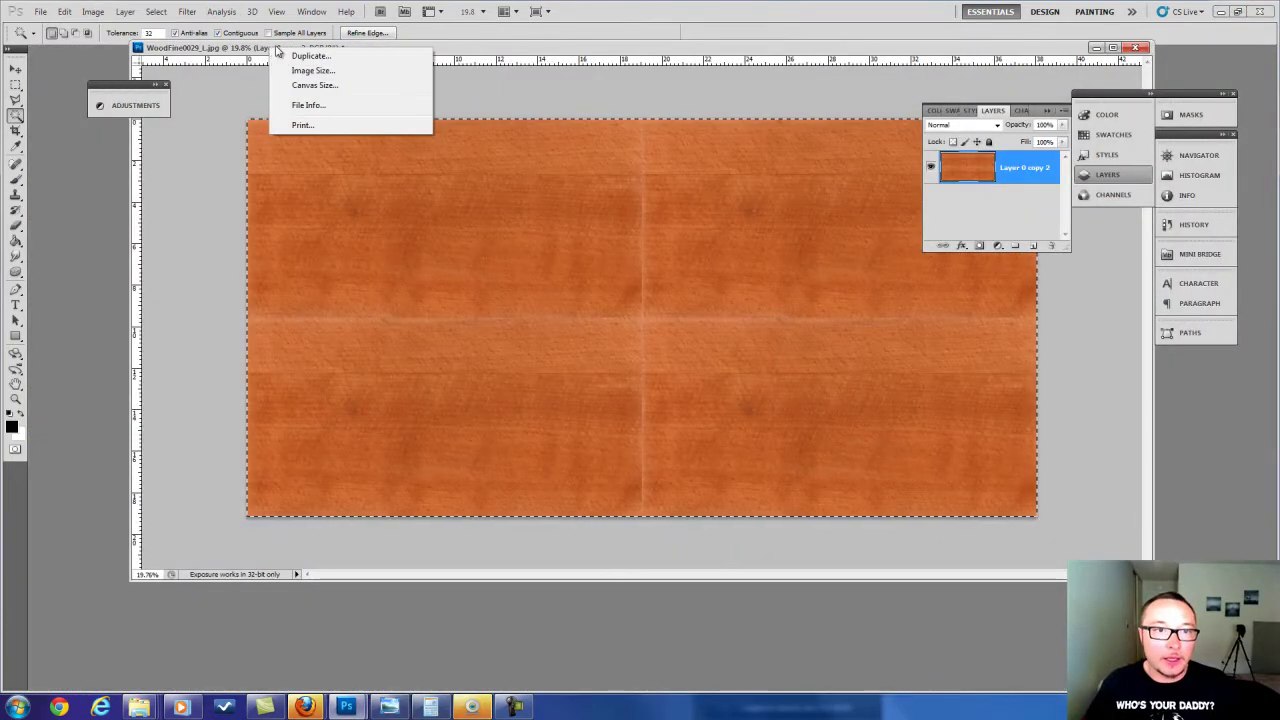
pyautogui.click(315, 55)
pyautogui.click(762, 236)
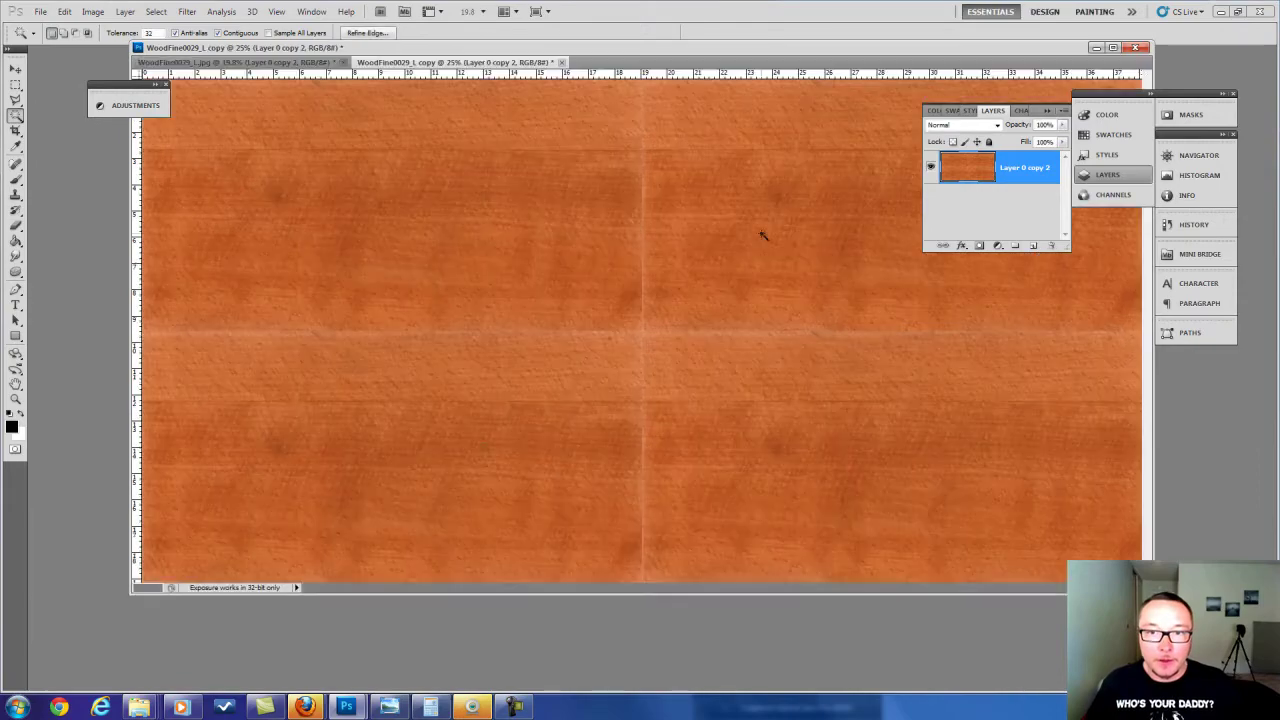
# Detach the duplicate into its own window and minimize it, and maximize the original document.
pyautogui.moveTo(490, 63); pyautogui.dragTo(427, 117)
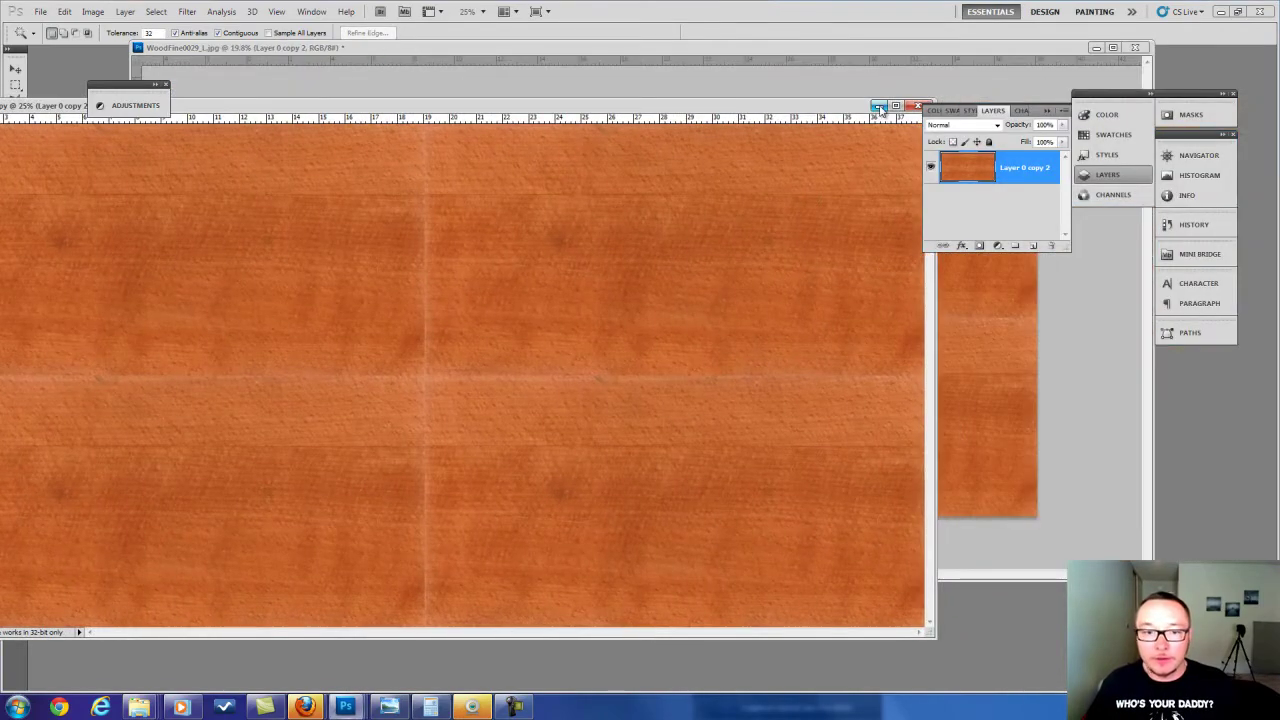
pyautogui.click(879, 105)
pyautogui.doubleClick(857, 48)
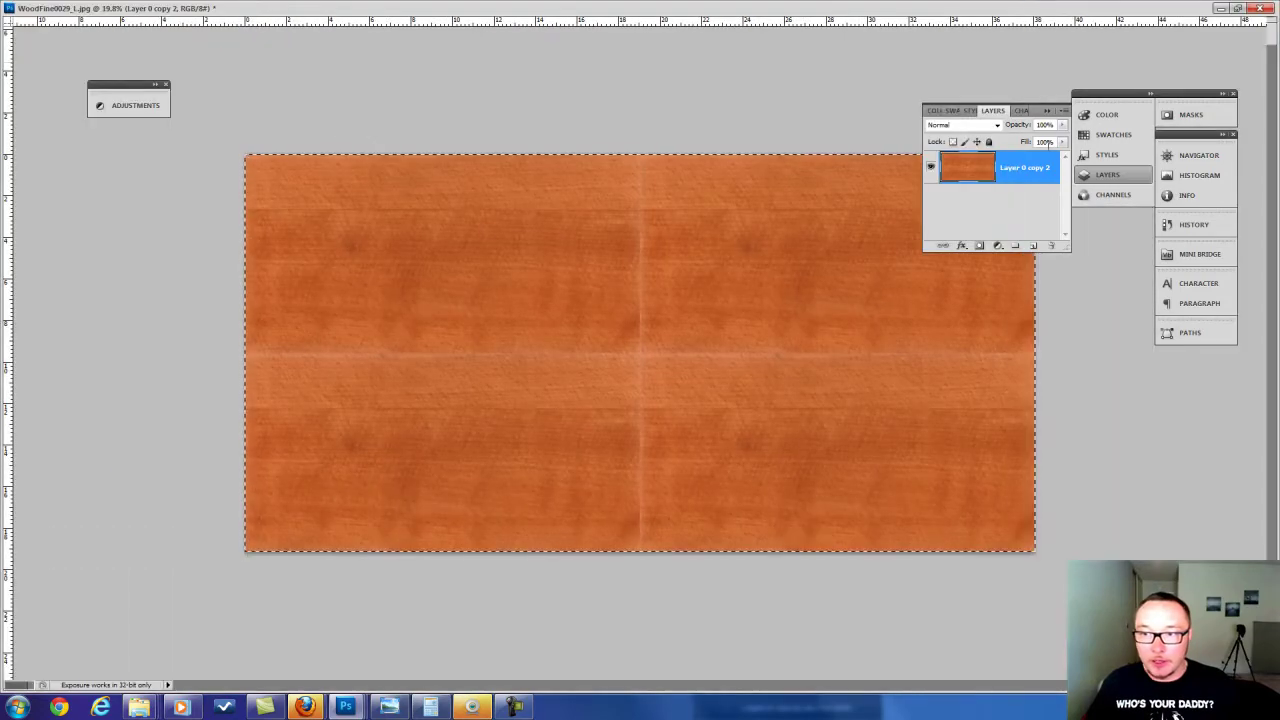
# Undo the crop, merge, tiling and canvas enlargement in the original document, and restore its window size.
pyautogui.hotkey('ctrl', 'z')
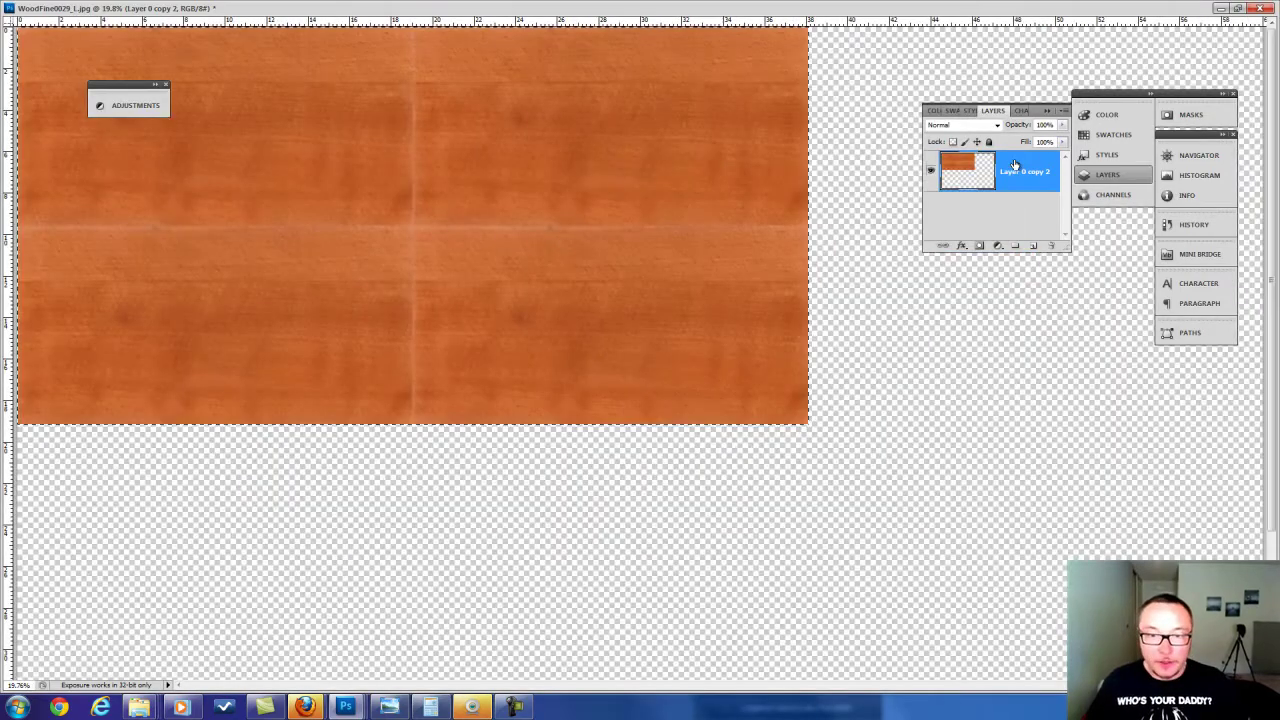
pyautogui.hotkey('ctrl', 'alt', 'z')
pyautogui.hotkey('ctrl', 'alt', 'z')
pyautogui.hotkey('ctrl', 'alt', 'z')
pyautogui.hotkey('ctrl', 'alt', 'z')
pyautogui.hotkey('ctrl', 'alt', 'z')
pyautogui.hotkey('ctrl', 'alt', 'z')
pyautogui.hotkey('ctrl', 'alt', 'z')
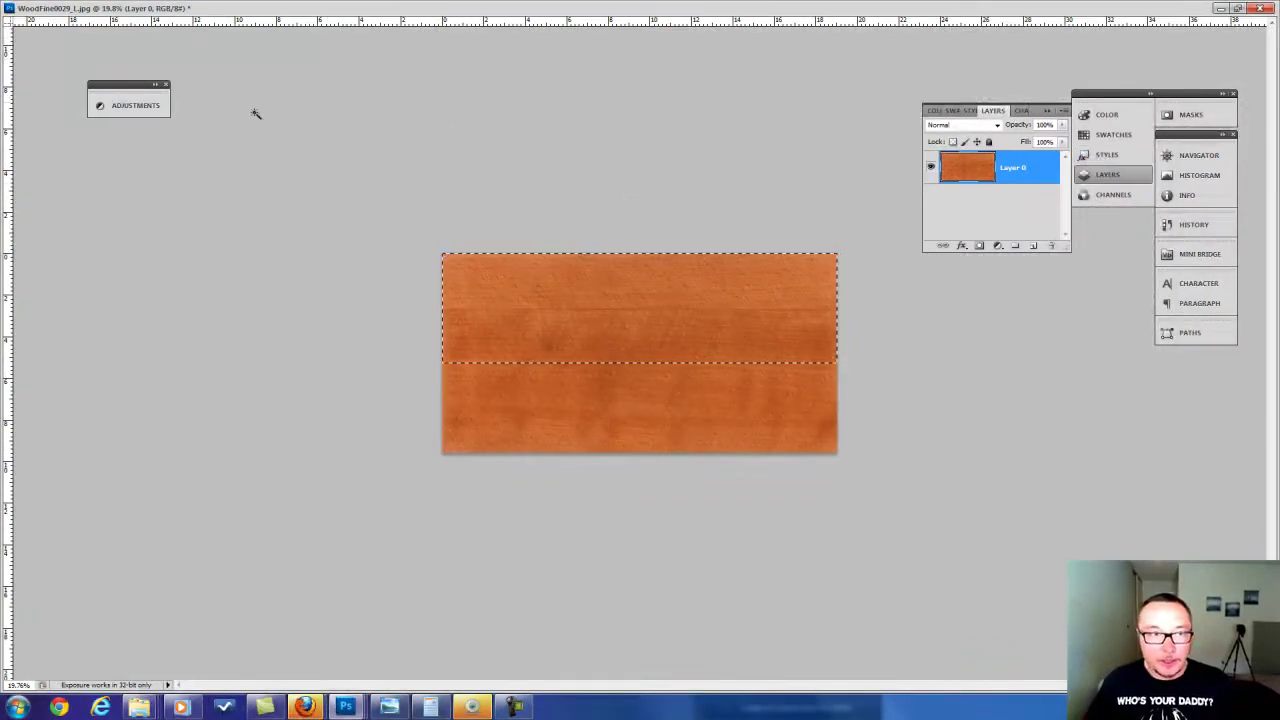
pyautogui.click(1256, 8)
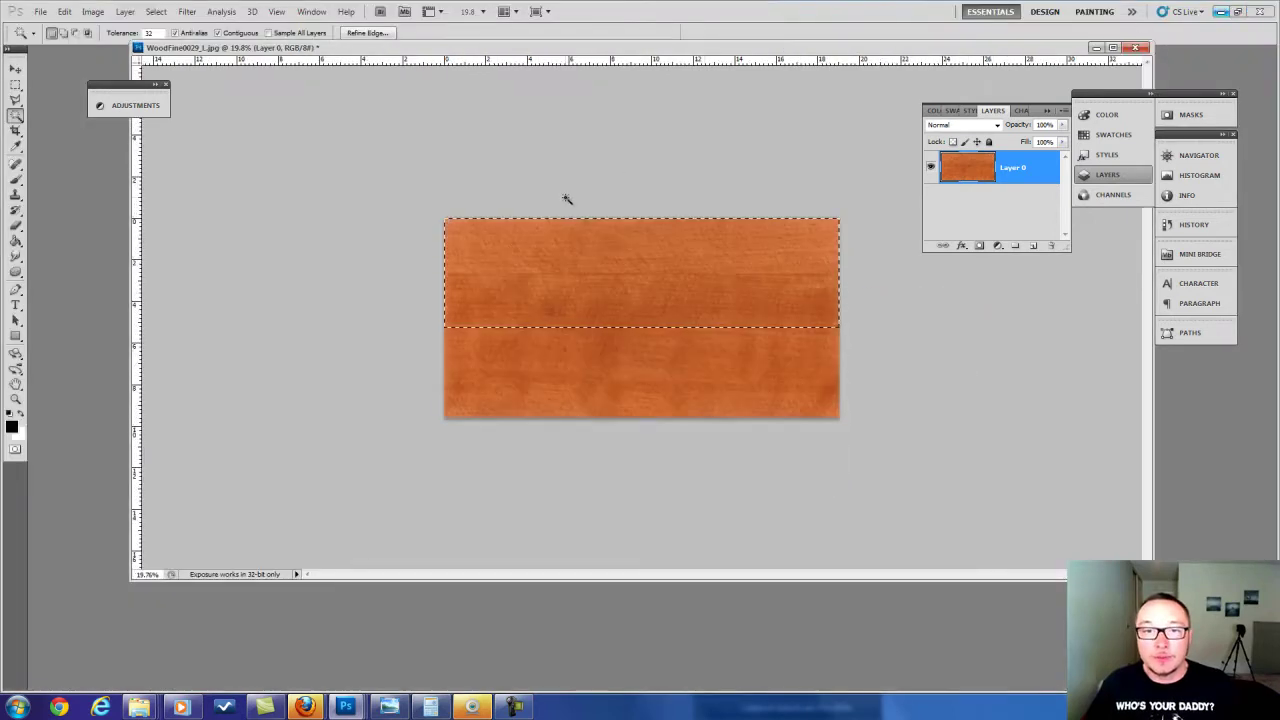
# Replace the old selection with a full-width rectangular marquee over slightly less than the upper half of the wood image.
pyautogui.hotkey('ctrl', 'd')
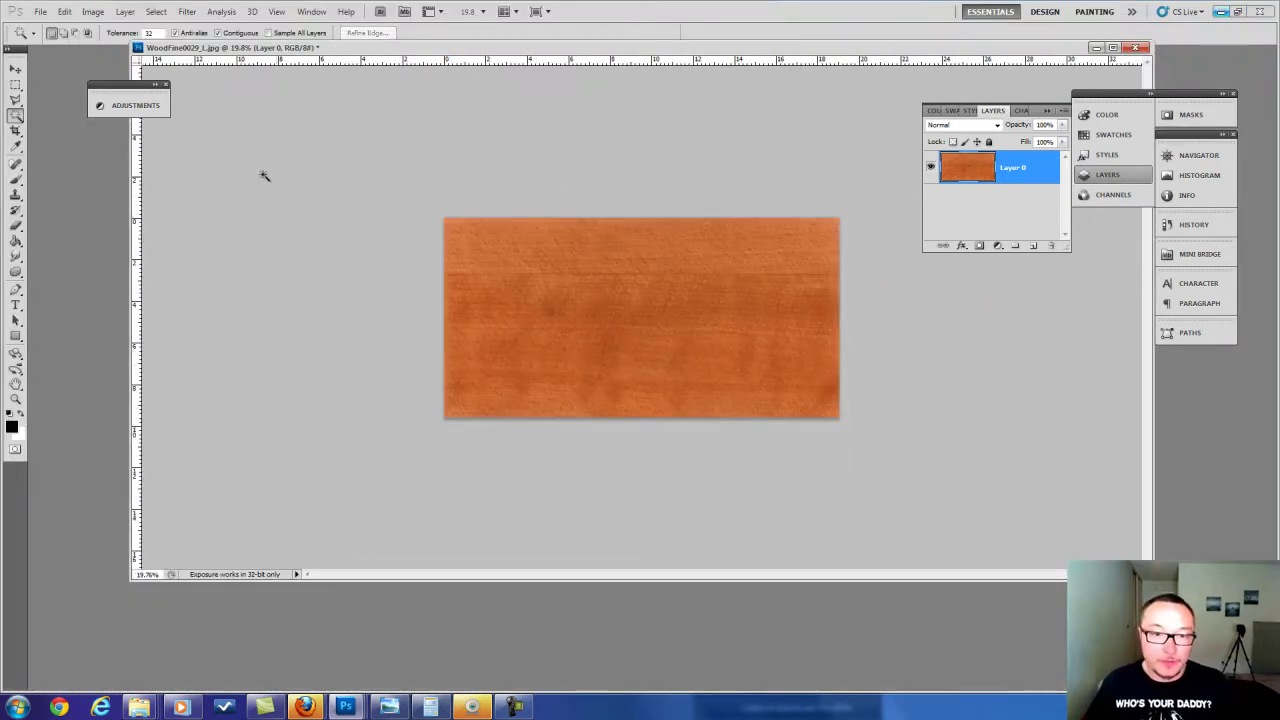
pyautogui.click(15, 84)
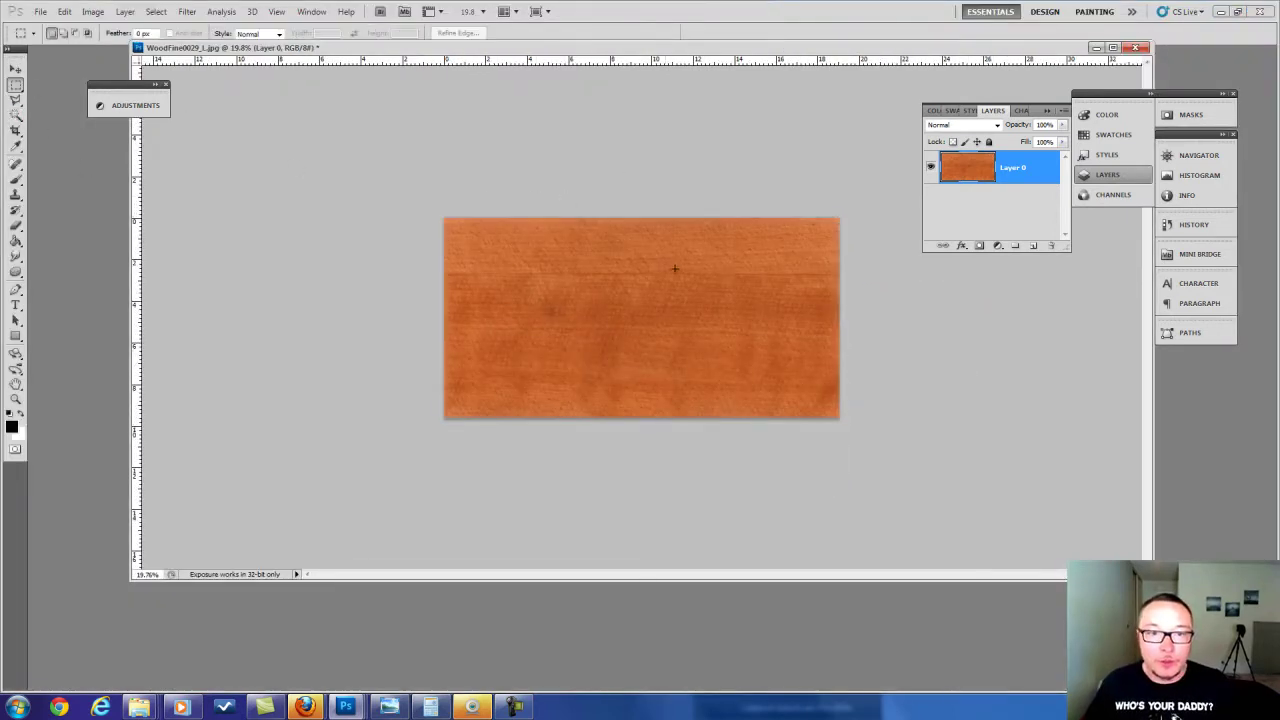
pyautogui.hotkey('ctrl', 'shift', 'd')
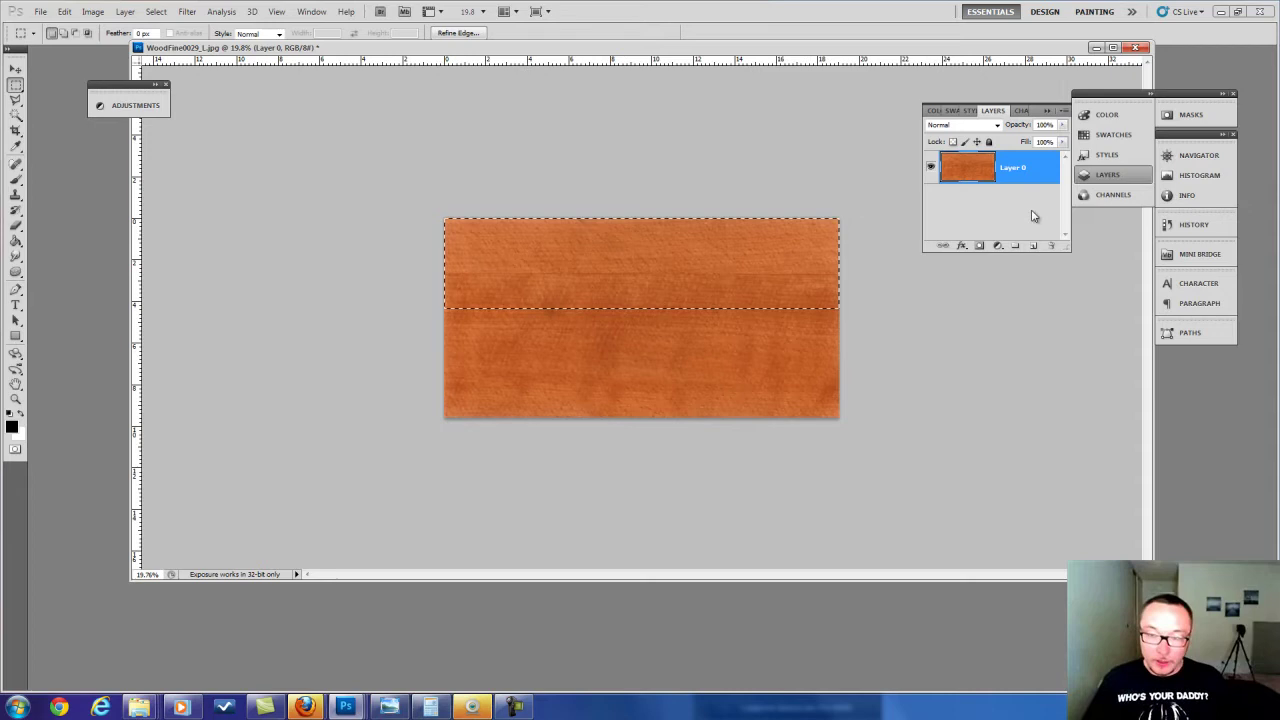
# Duplicate Layer 0 and copy the selected upper part of the wood from the duplicate onto its own layer.
pyautogui.moveTo(1035, 178); pyautogui.dragTo(1035, 247)
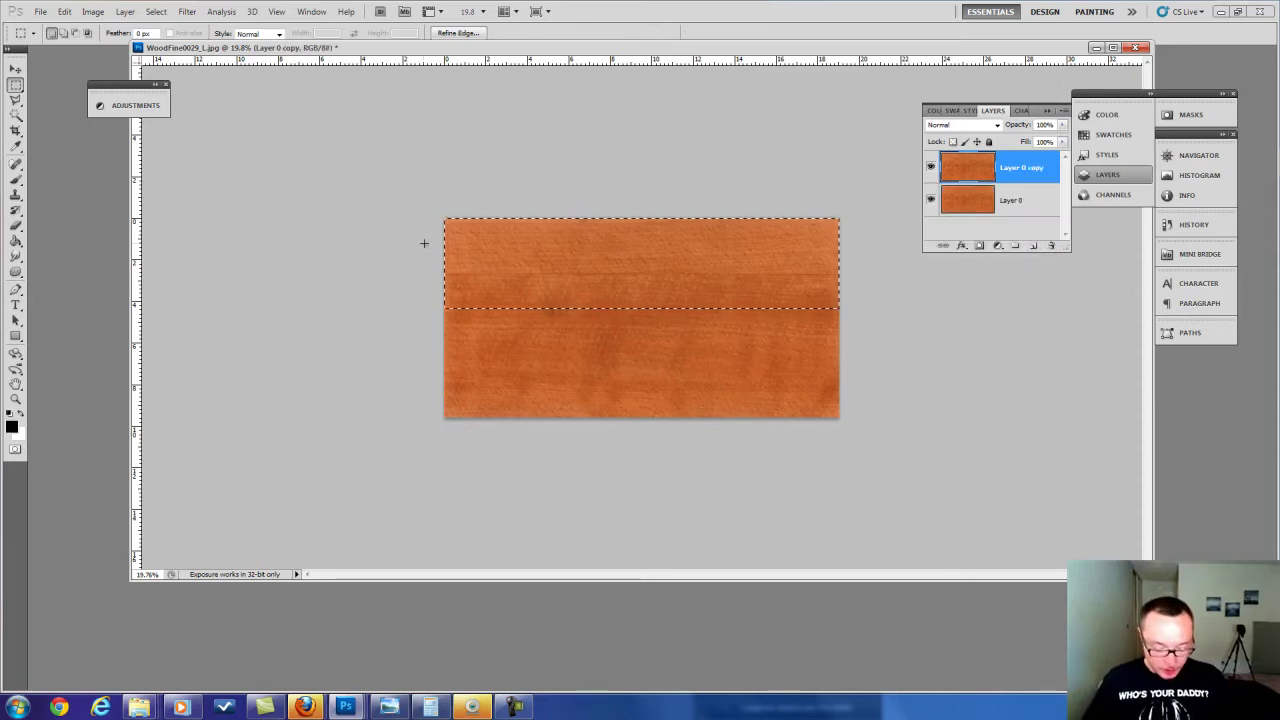
pyautogui.hotkey('ctrl', 'j')
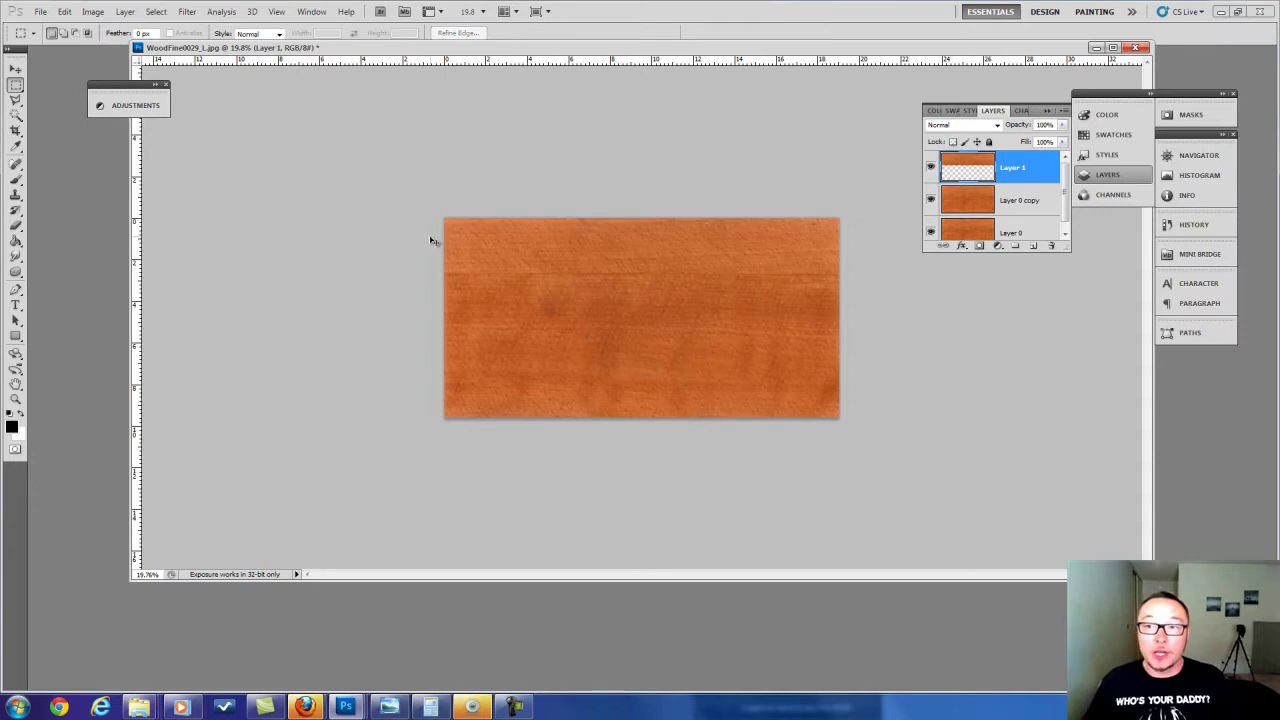
# Load Layer 1's outline as a selection, invert it, and copy the remaining lower part of Layer 0 copy onto a new layer.
pyautogui.keyDown('ctrl'); pyautogui.click(968, 166); pyautogui.keyUp('ctrl')
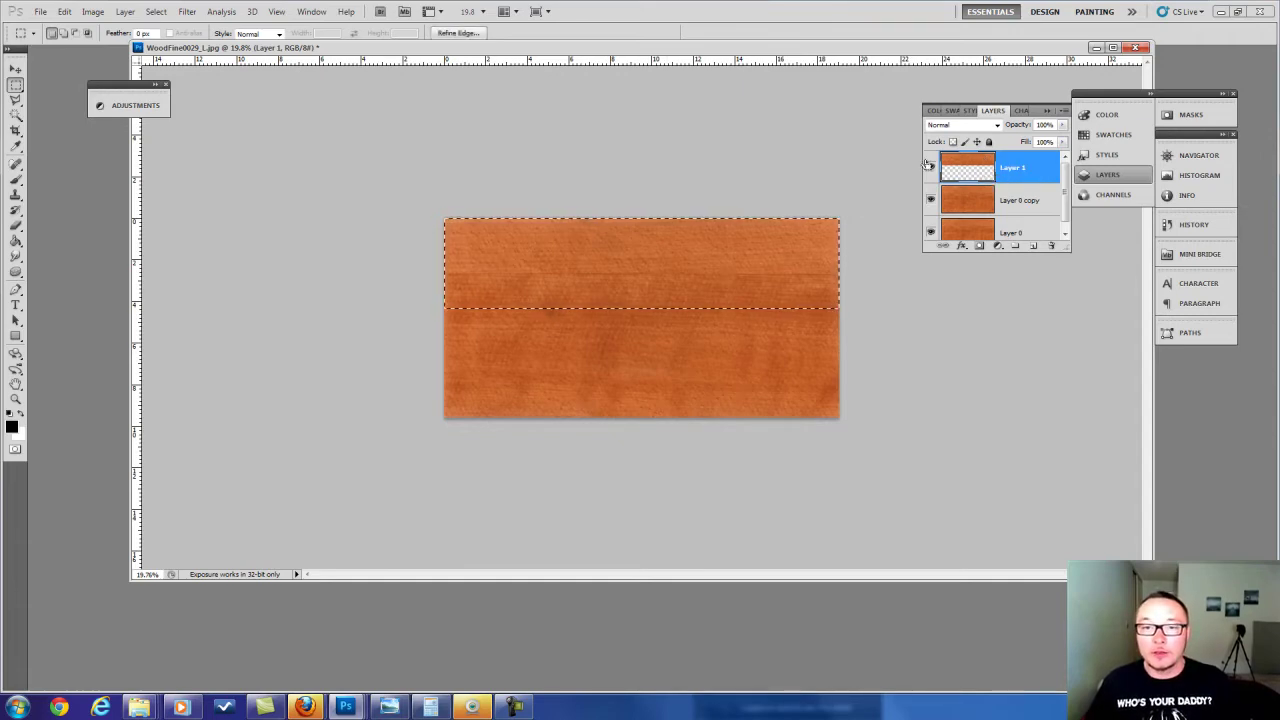
pyautogui.click(156, 11)
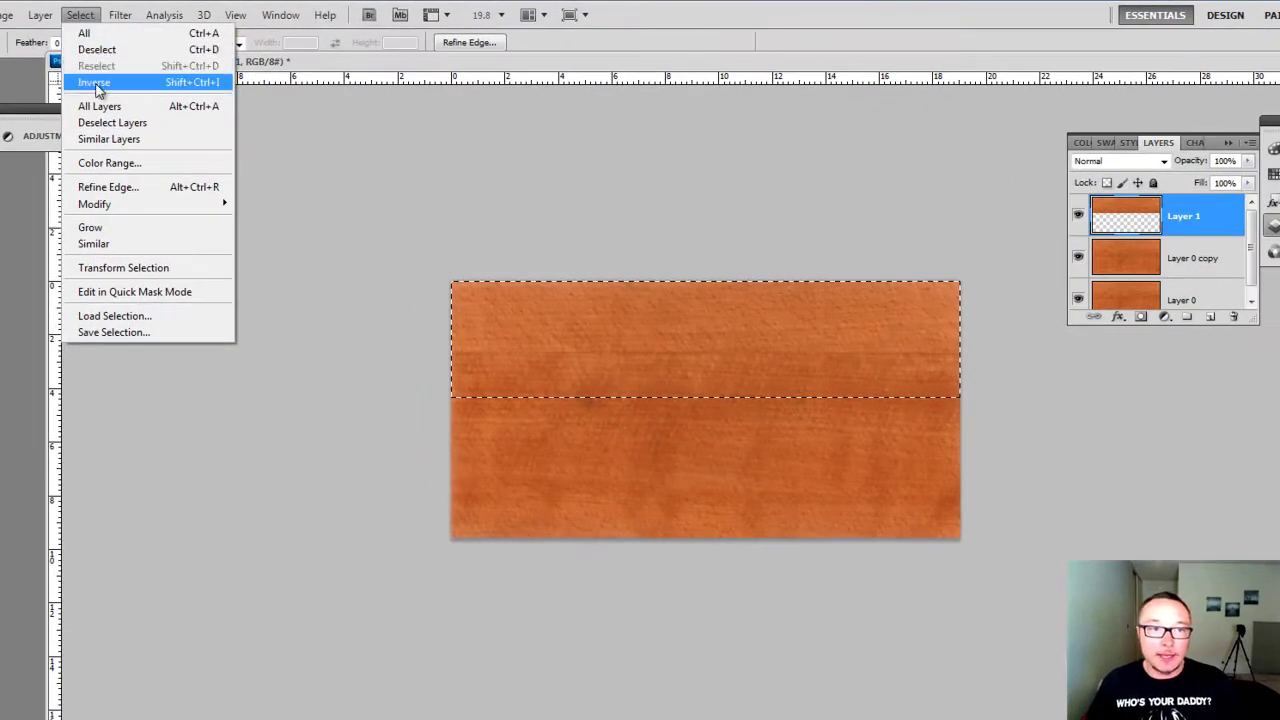
pyautogui.click(95, 83)
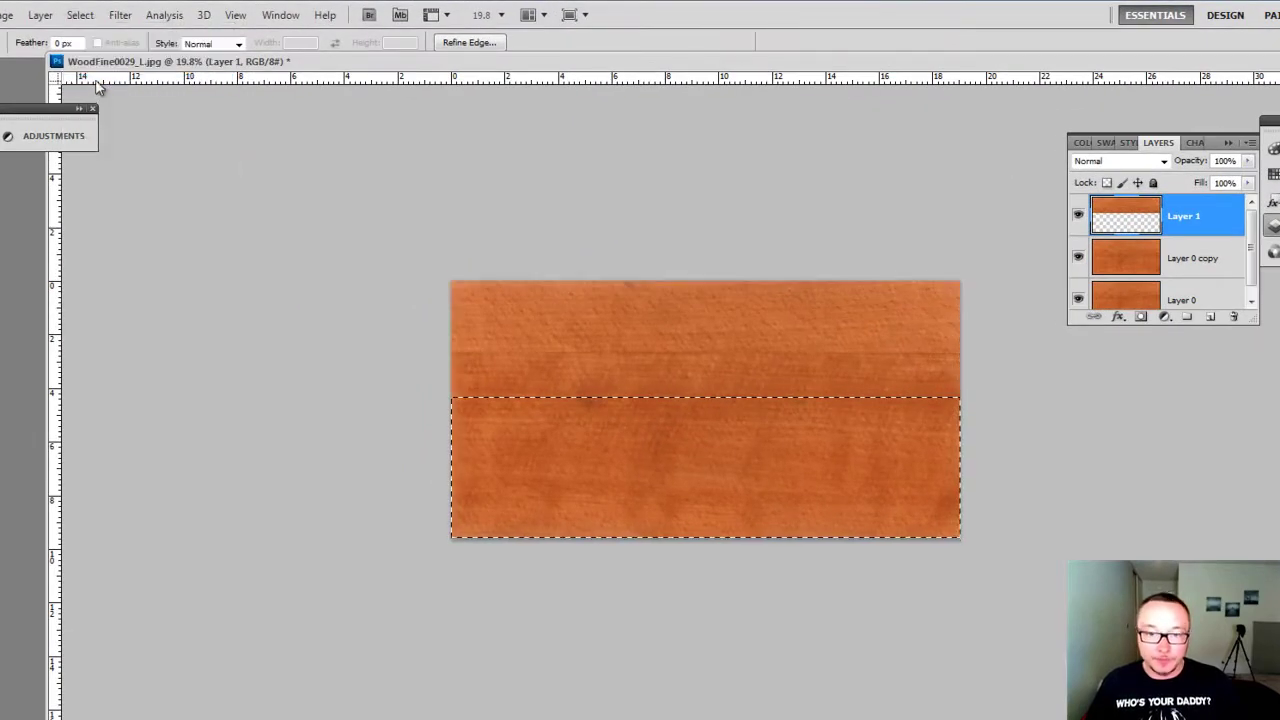
pyautogui.click(1203, 263)
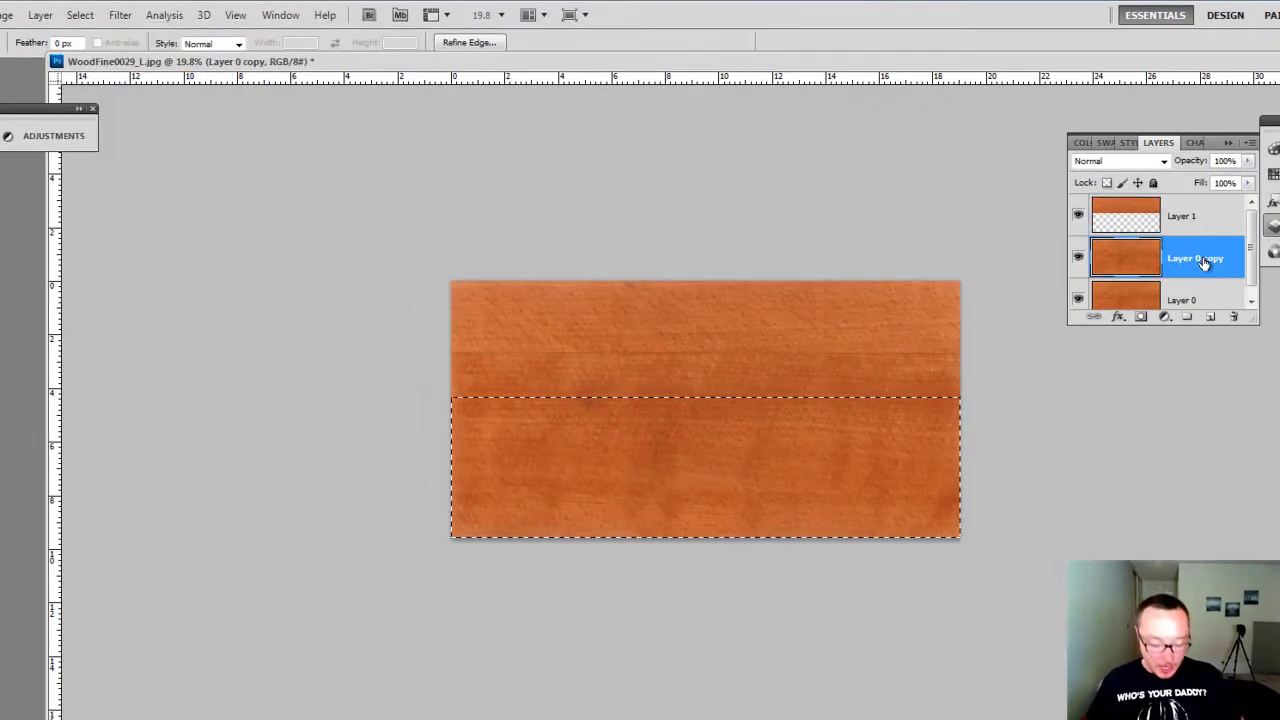
pyautogui.hotkey('ctrl', 'j')
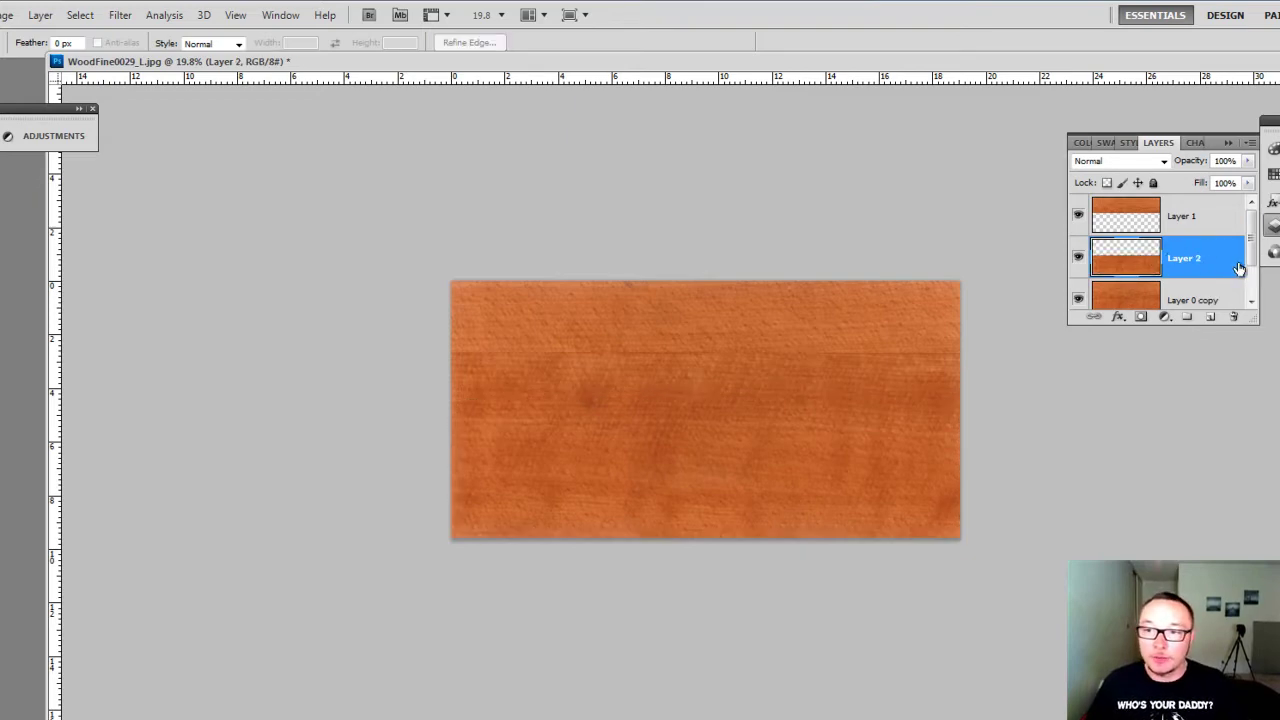
# Enlarge the layer list and hide Layer 0 and Layer 0 copy.
pyautogui.moveTo(1254, 321); pyautogui.dragTo(1256, 411)
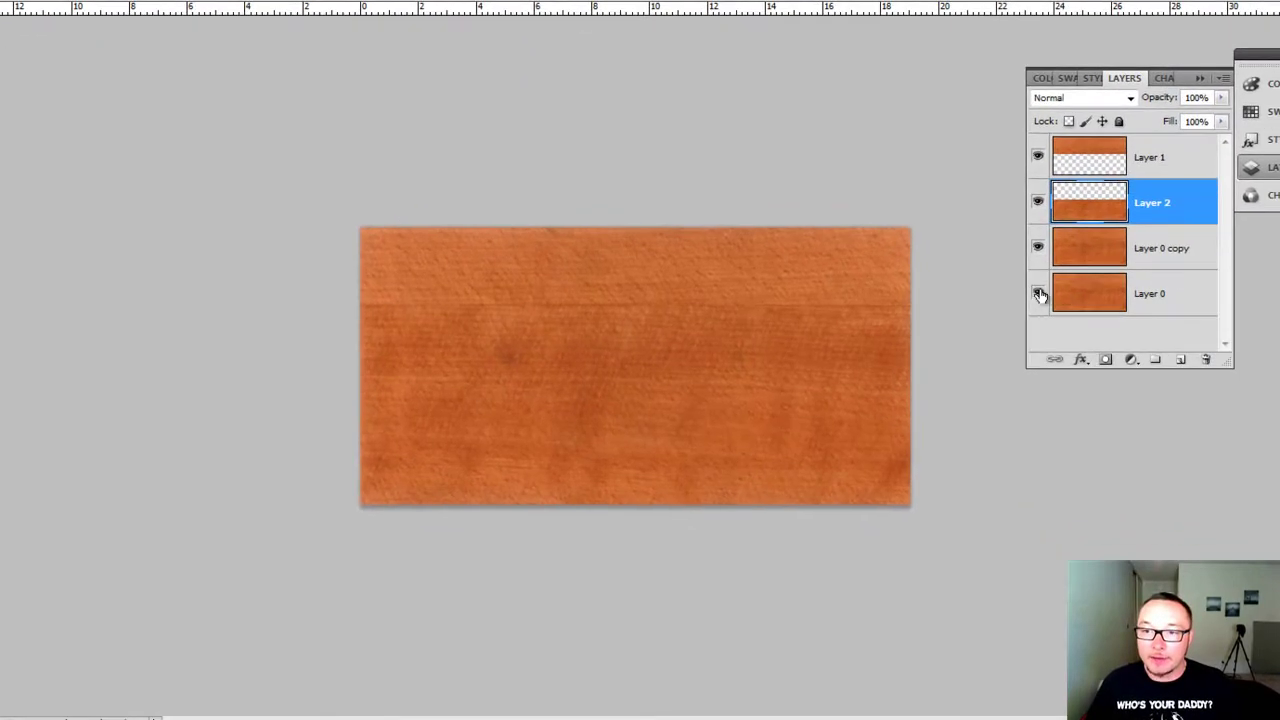
pyautogui.click(1038, 295)
pyautogui.click(1038, 248)
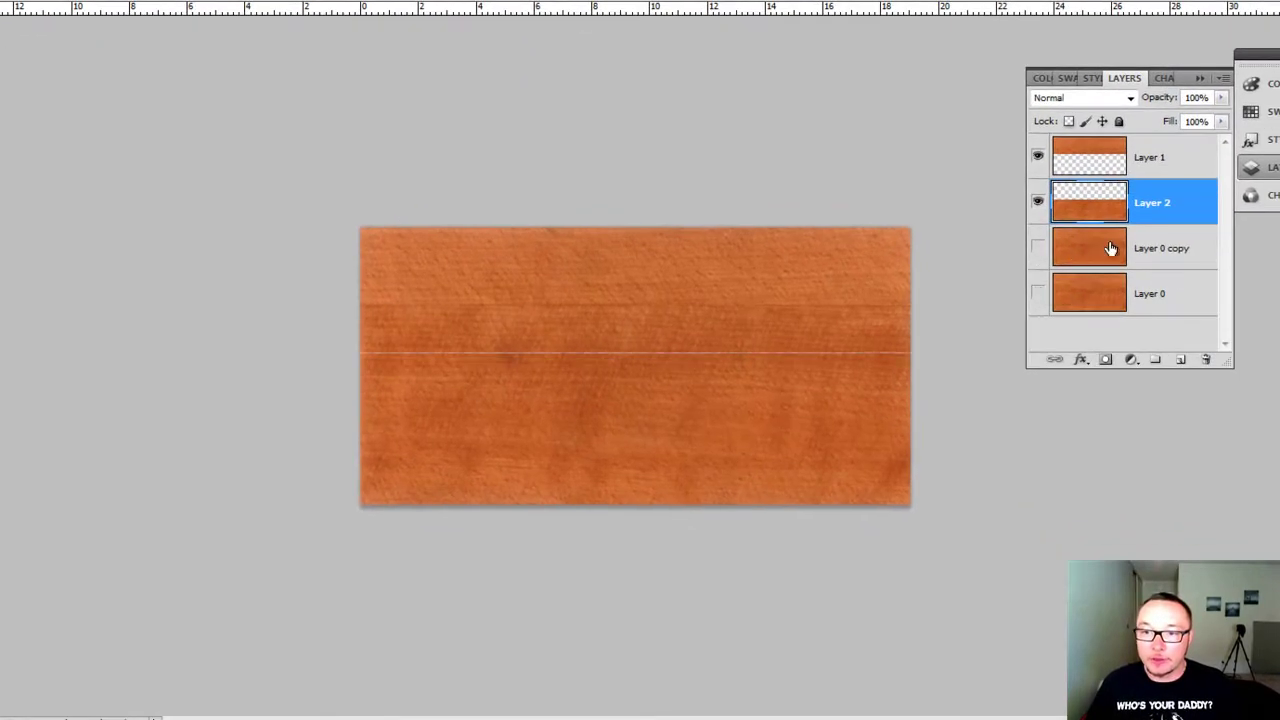
# Check the separated wood halves by toggling the visibility of Layer 2 and Layer 1 in turn.
pyautogui.click(1038, 203)
pyautogui.click(1038, 203)
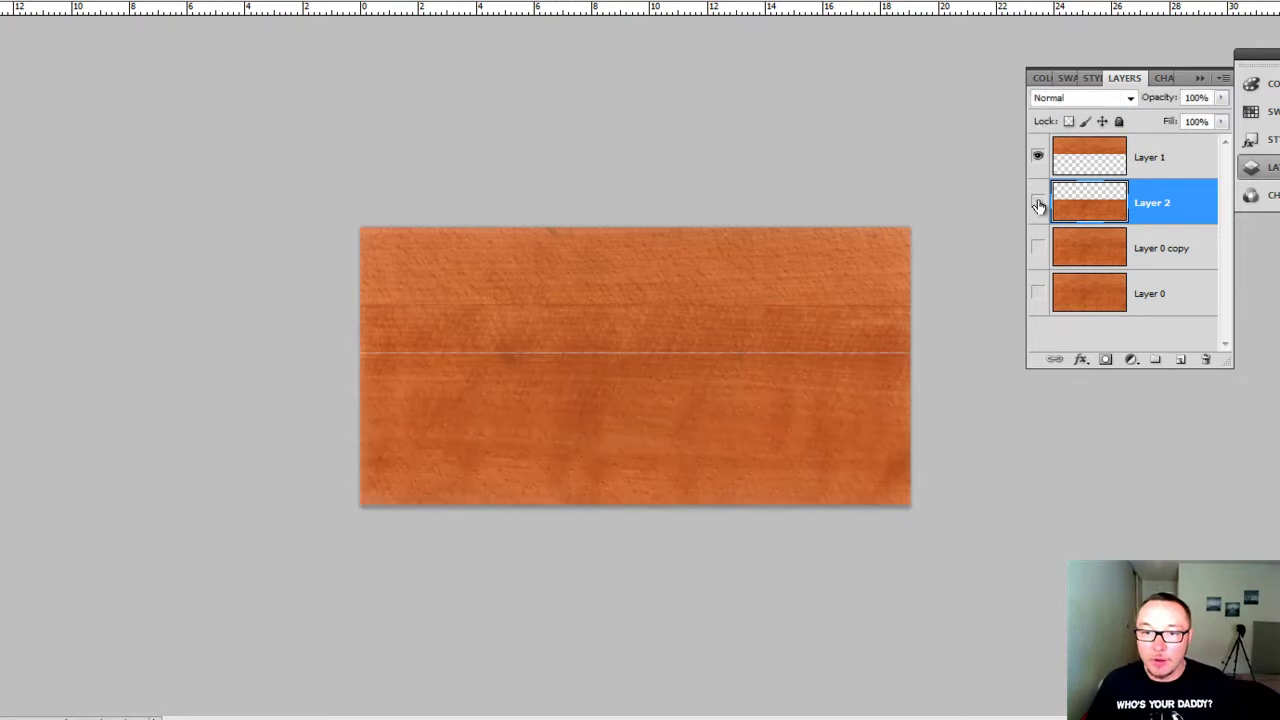
pyautogui.click(1038, 203)
pyautogui.click(1038, 203)
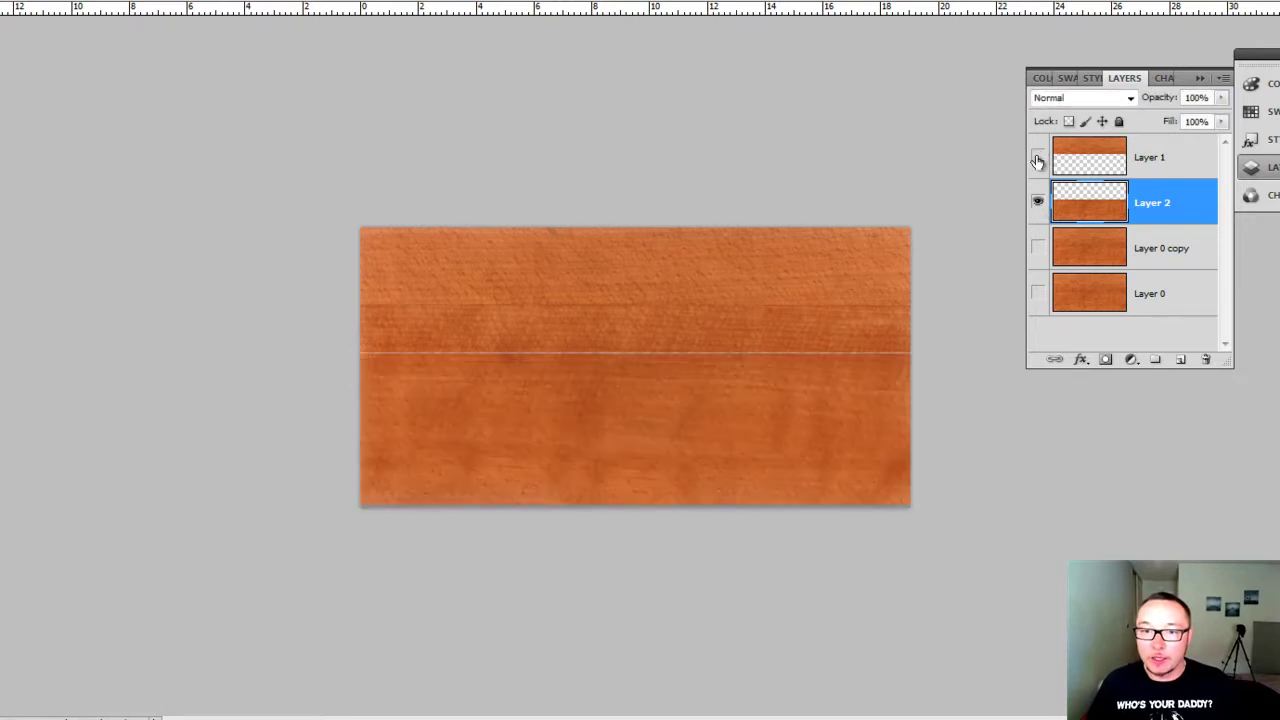
pyautogui.click(1038, 158)
pyautogui.click(1038, 158)
pyautogui.click(1038, 158)
pyautogui.click(1038, 158)
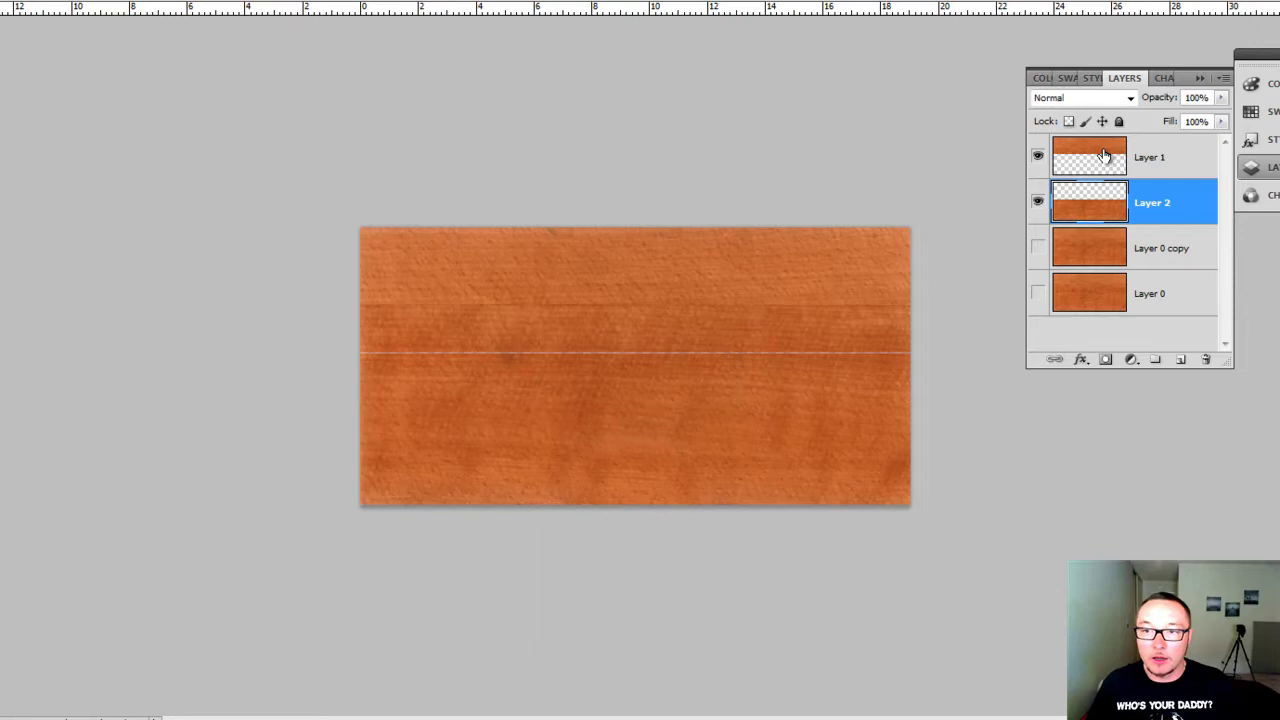
# Flip the upper wood half on Layer 1 vertically.
pyautogui.click(1156, 160)
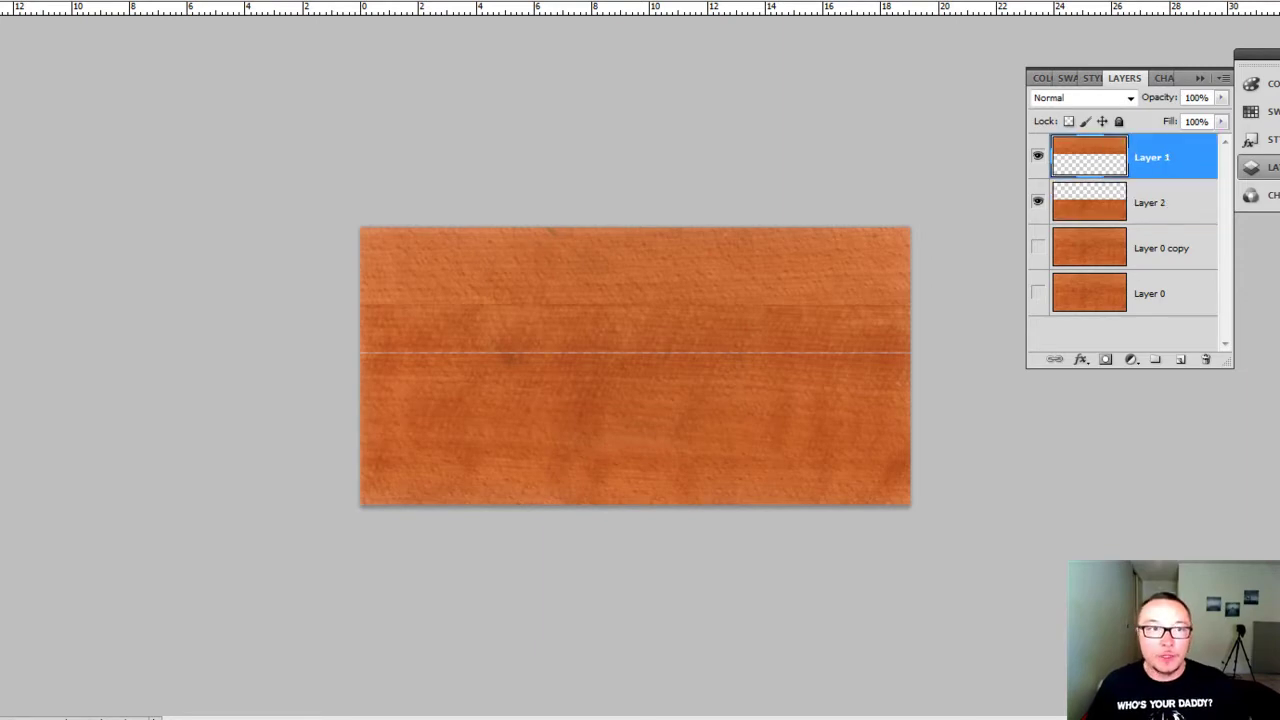
pyautogui.click(92, 10)
pyautogui.moveTo(64, 11)
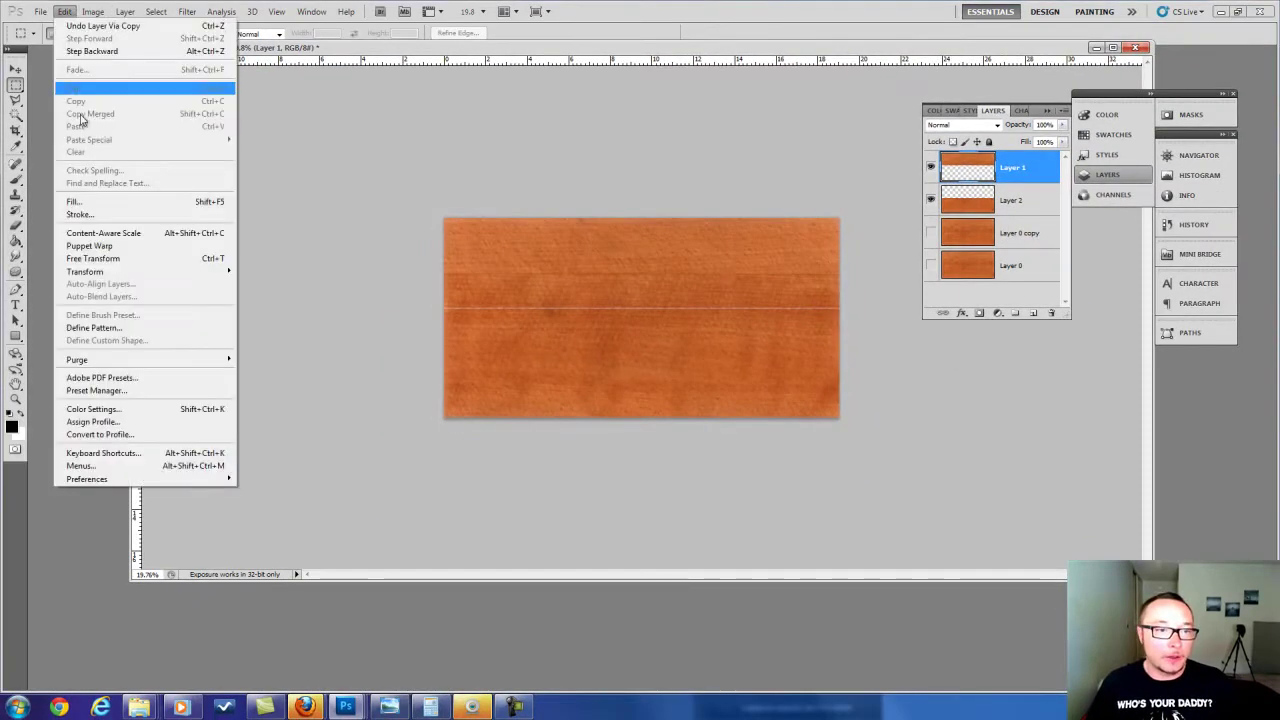
pyautogui.moveTo(118, 273)
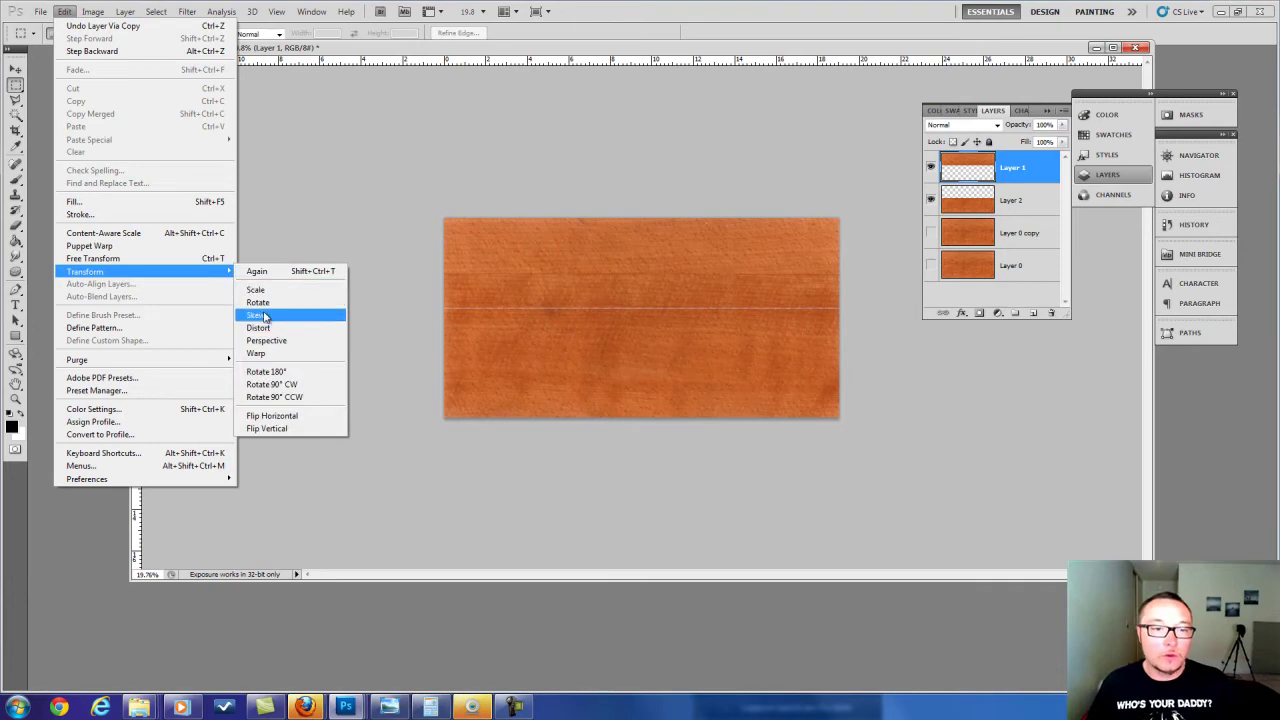
pyautogui.click(287, 428)
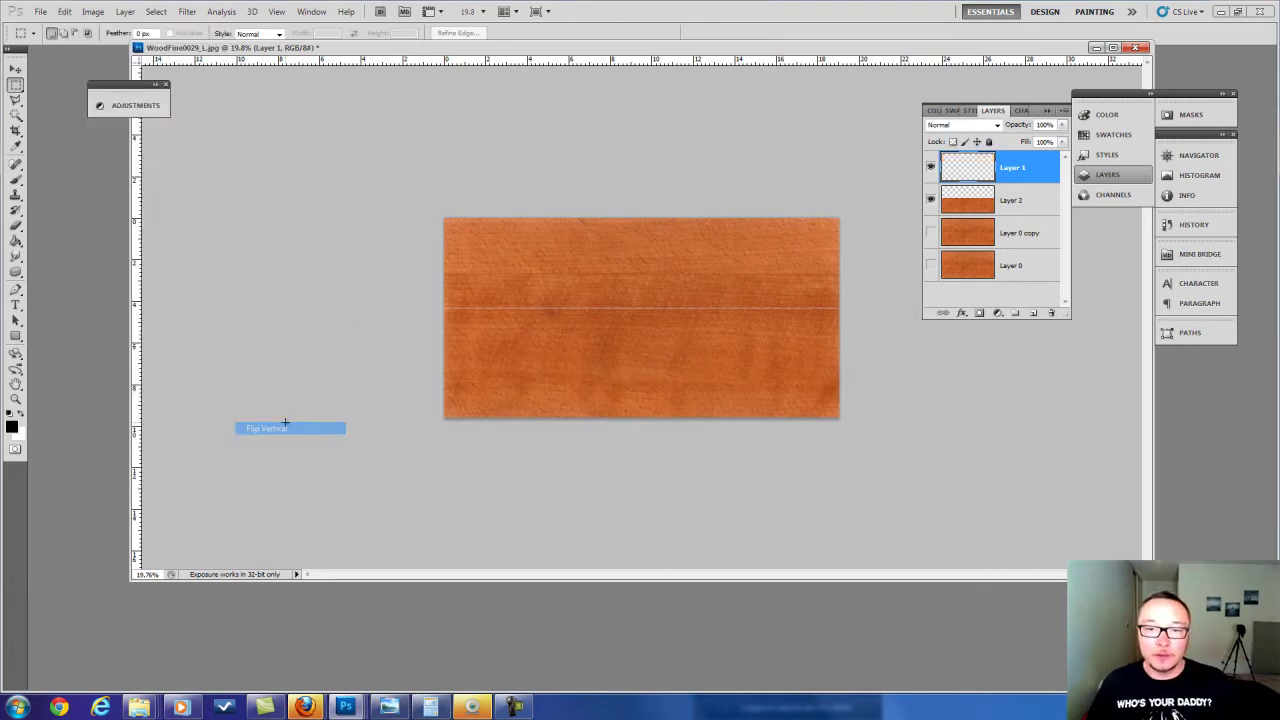
# Flip the lower wood half on Layer 2 vertically.
pyautogui.click(1030, 210)
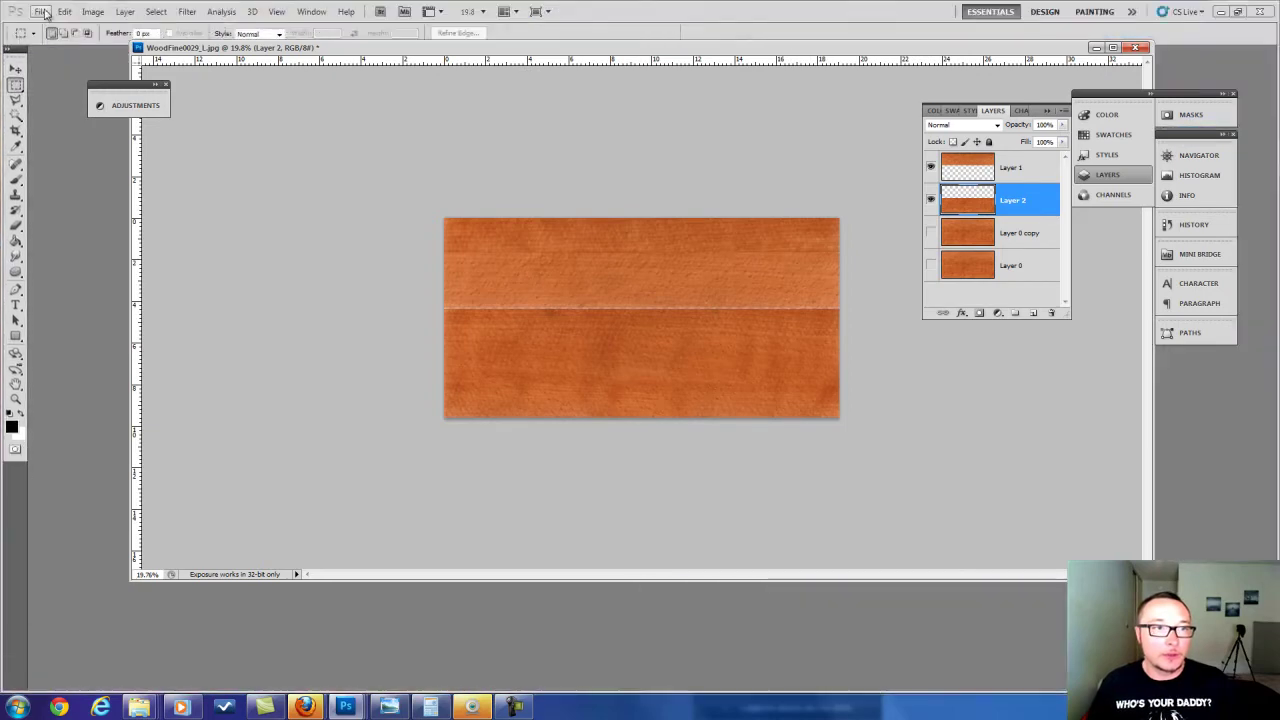
pyautogui.click(93, 11)
pyautogui.moveTo(64, 11)
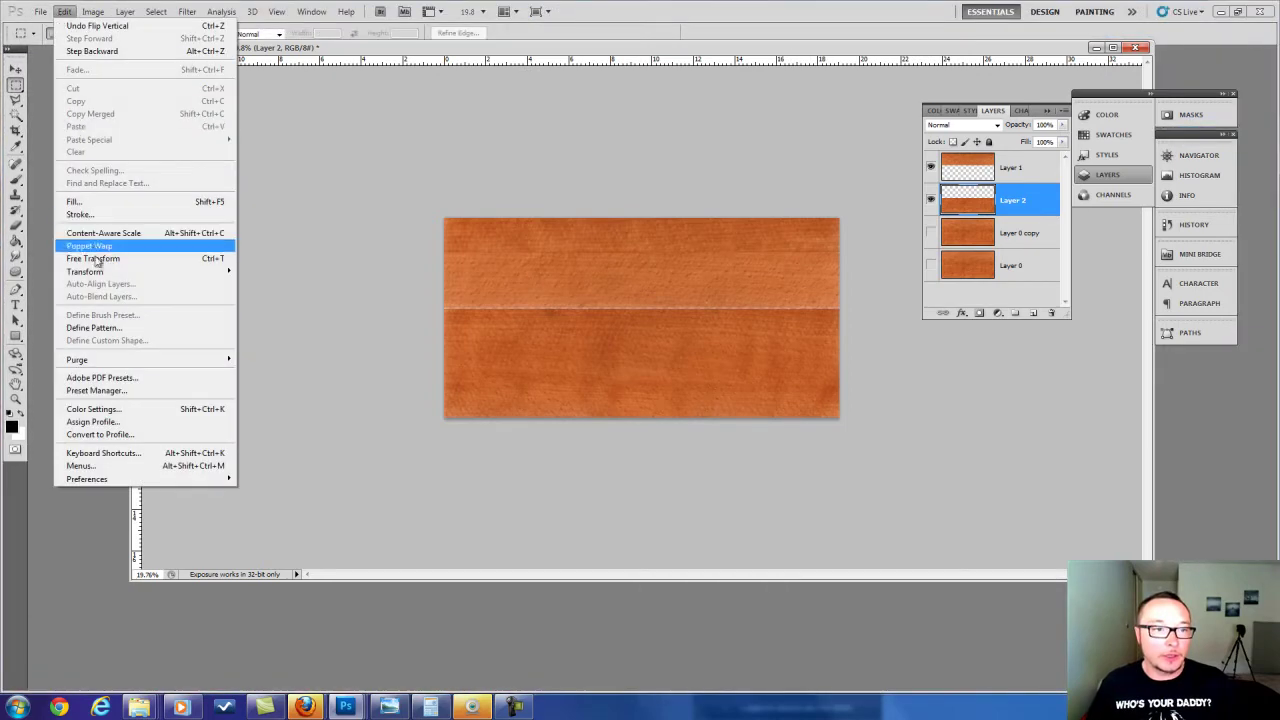
pyautogui.moveTo(100, 271)
pyautogui.click(287, 425)
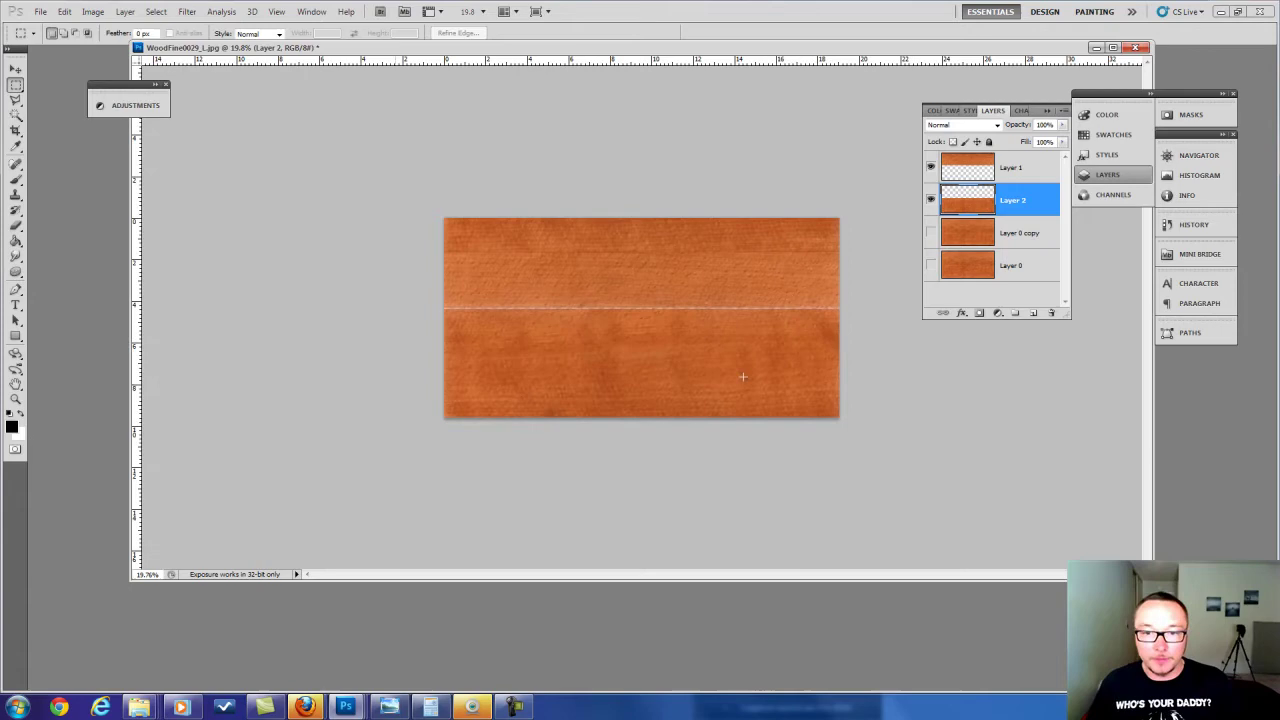
# Inspect the seam between the flipped halves and show Layer 0 copy beneath them.
pyautogui.scroll(5, 738, 260)
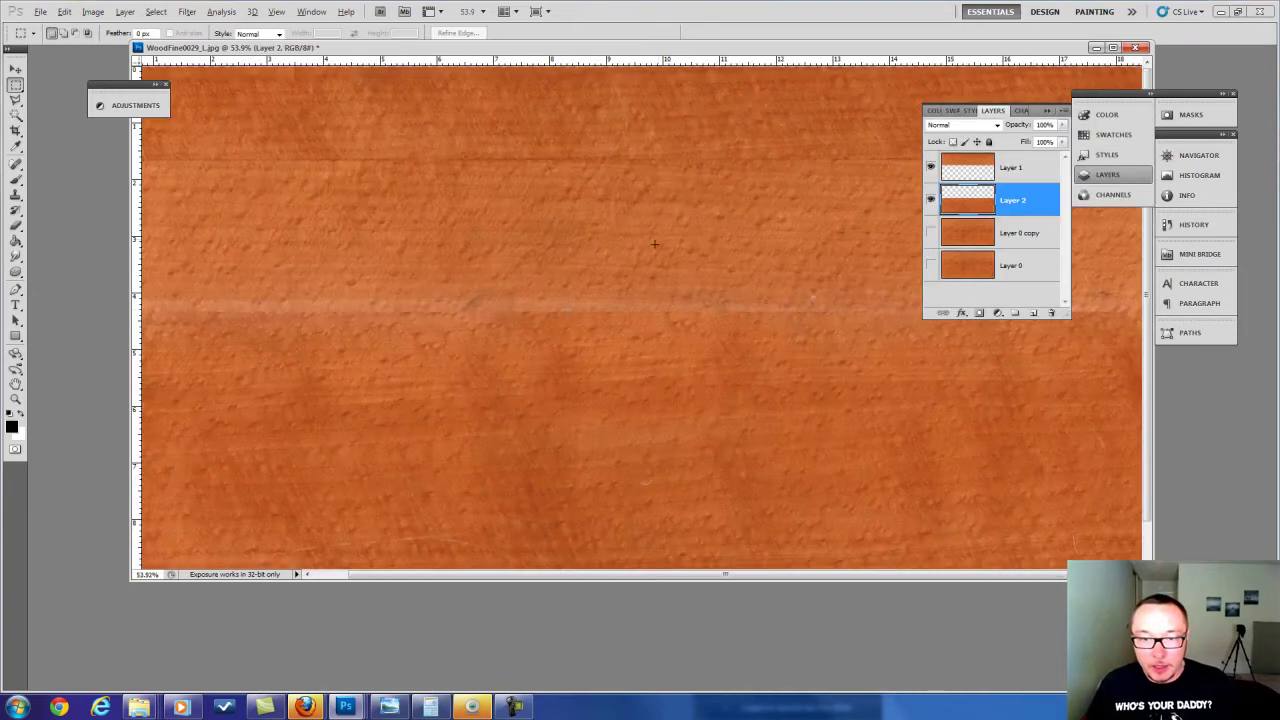
pyautogui.hotkey('ctrl', '-')
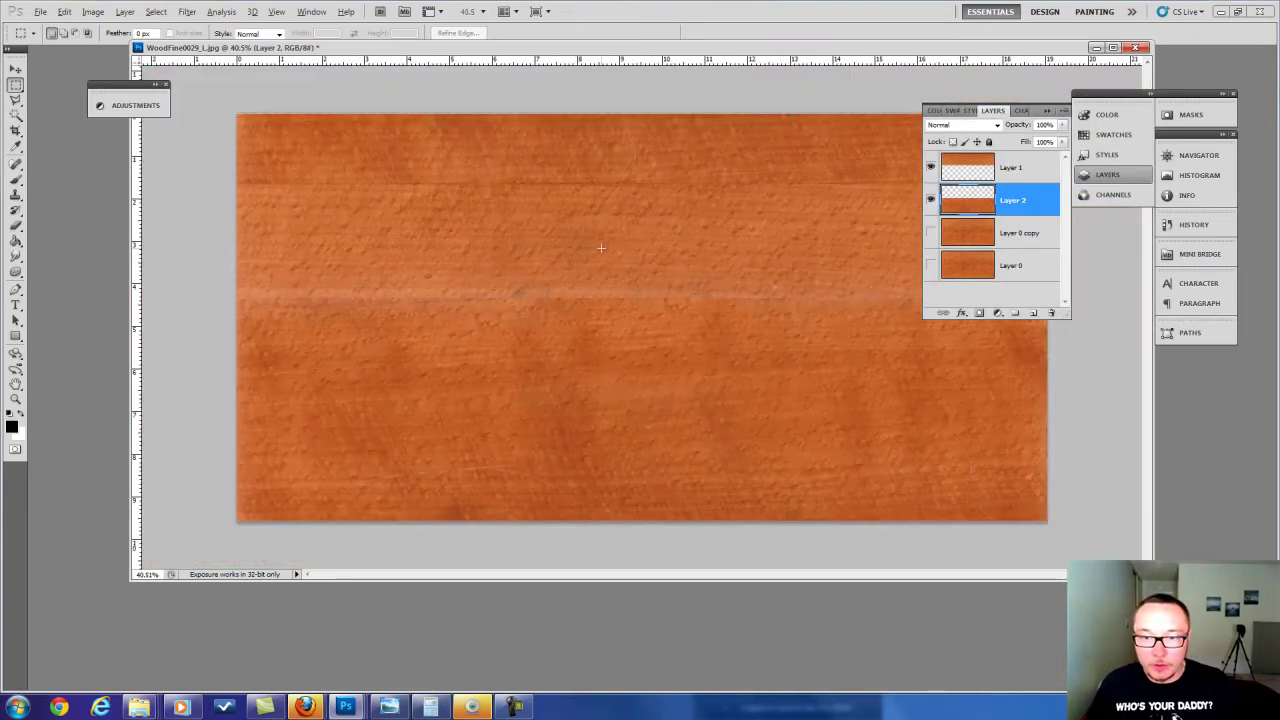
pyautogui.click(930, 232)
pyautogui.hotkey('ctrl', '-')
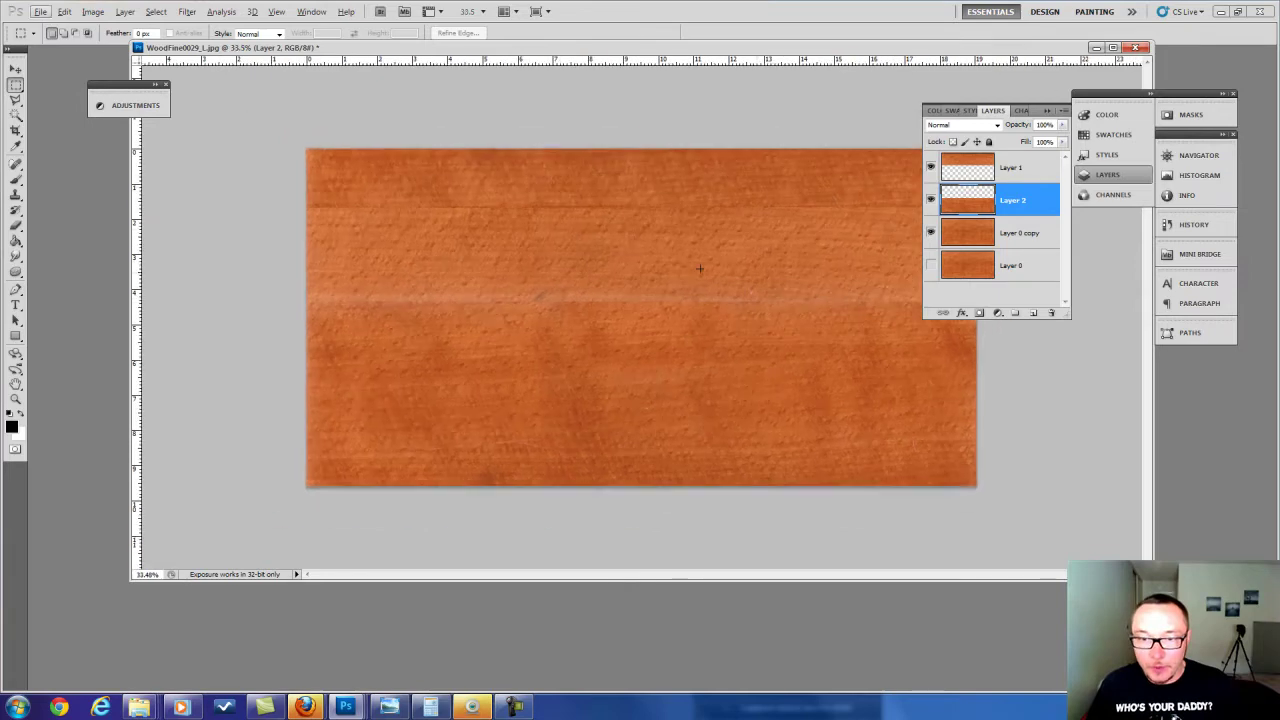
pyautogui.scroll(-1, 630, 259)
# Merge Layer 1 and Layer 2, add a white layer mask to the merged layer, and activate the Brush tool.
pyautogui.click(15, 180)
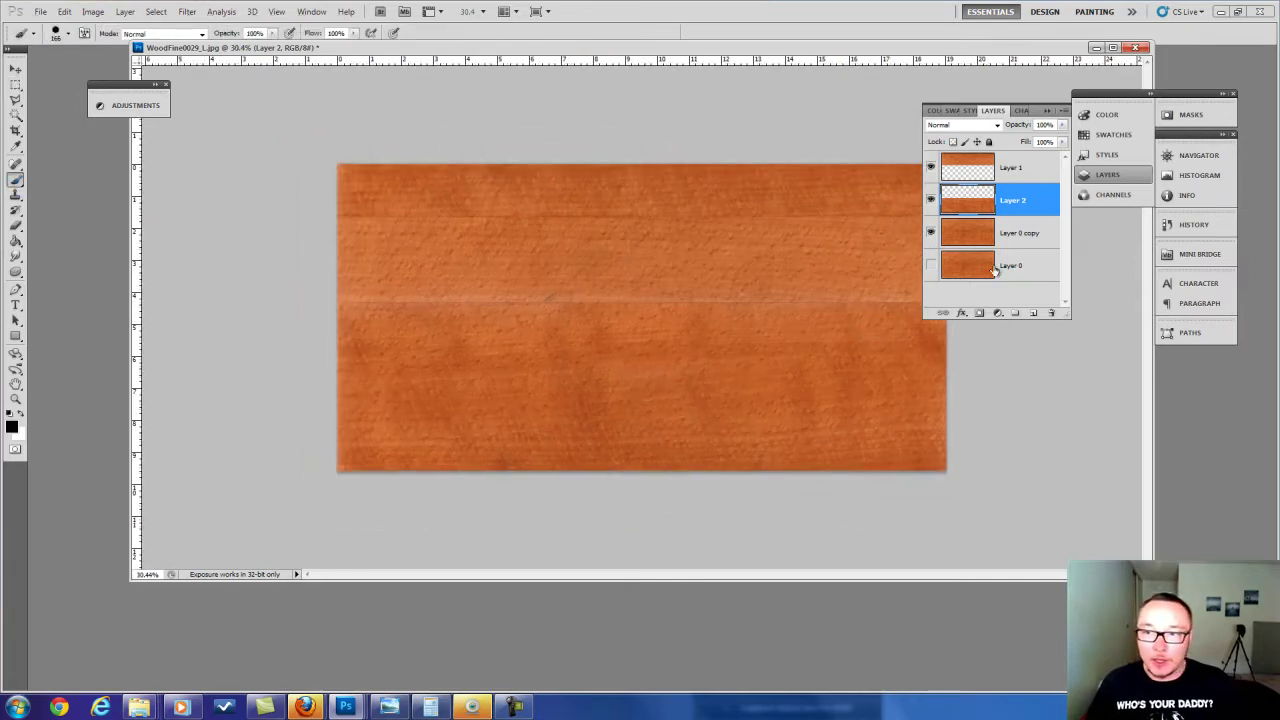
pyautogui.keyDown('shift'); pyautogui.click(1050, 172); pyautogui.keyUp('shift')
pyautogui.click(1063, 110)
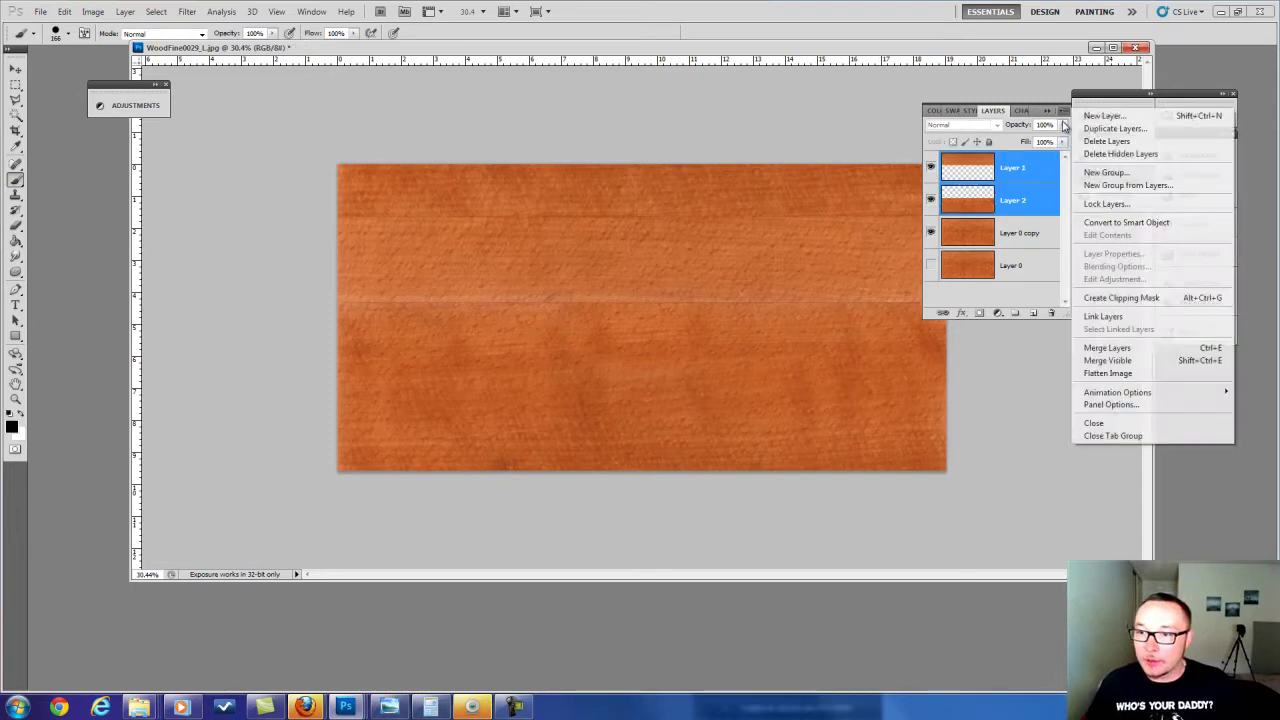
pyautogui.click(1090, 348)
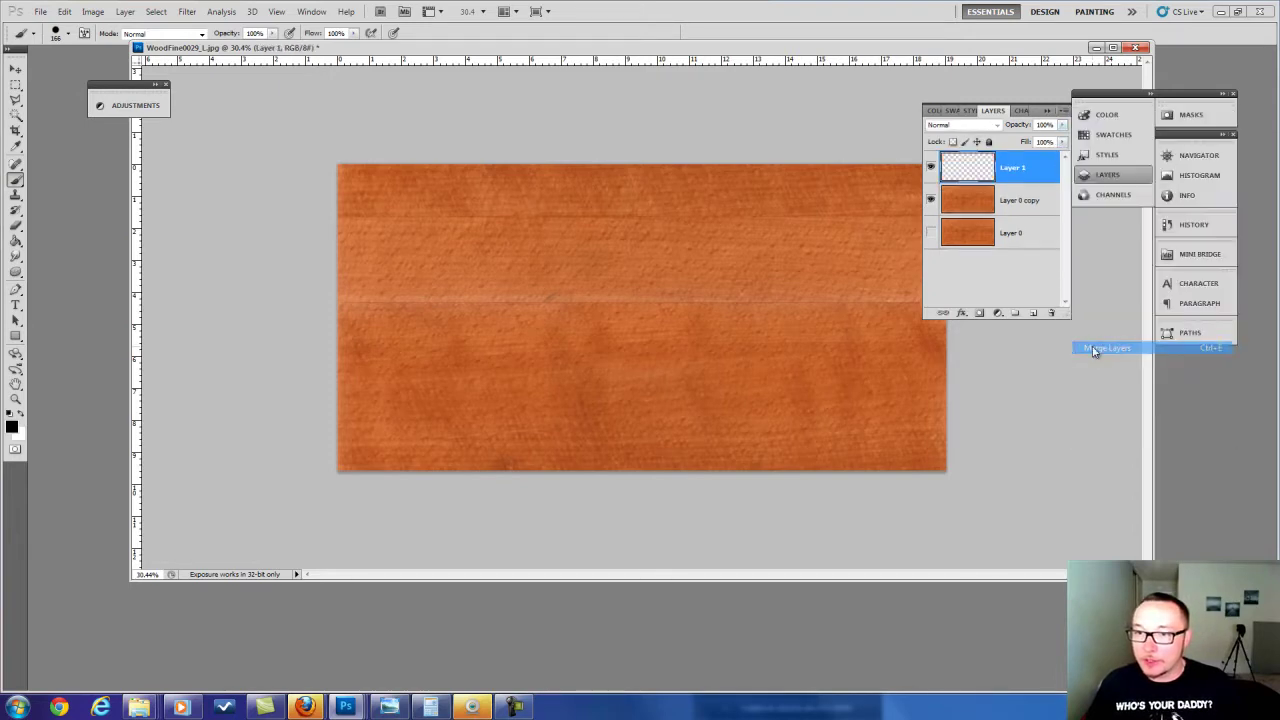
pyautogui.click(980, 313)
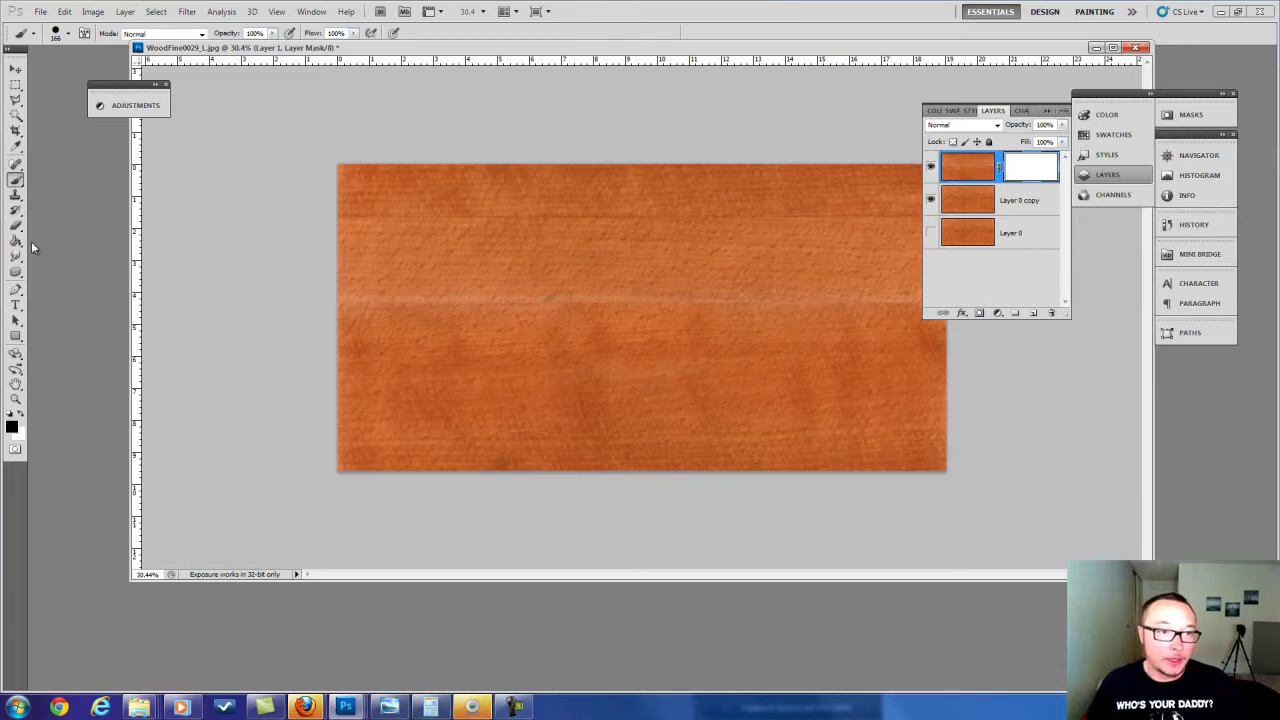
# Try to hide the start of the horizontal seam by painting black on the mask with a soft 166 px round brush.
pyautogui.rightClick(445, 266)
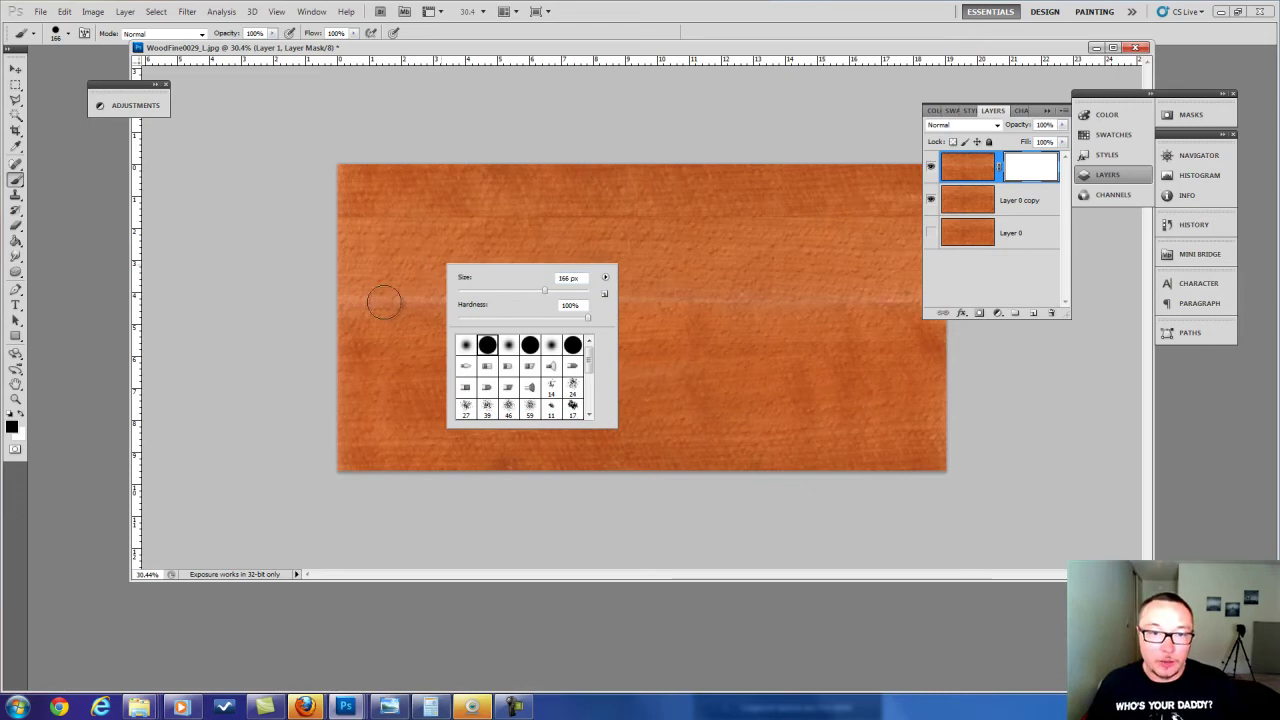
pyautogui.click(467, 345)
pyautogui.moveTo(405, 304)
pyautogui.mouseDown()
pyautogui.moveTo(334, 290)
pyautogui.moveTo(514, 305)
pyautogui.mouseUp()
pyautogui.scroll(4, 400, 295)
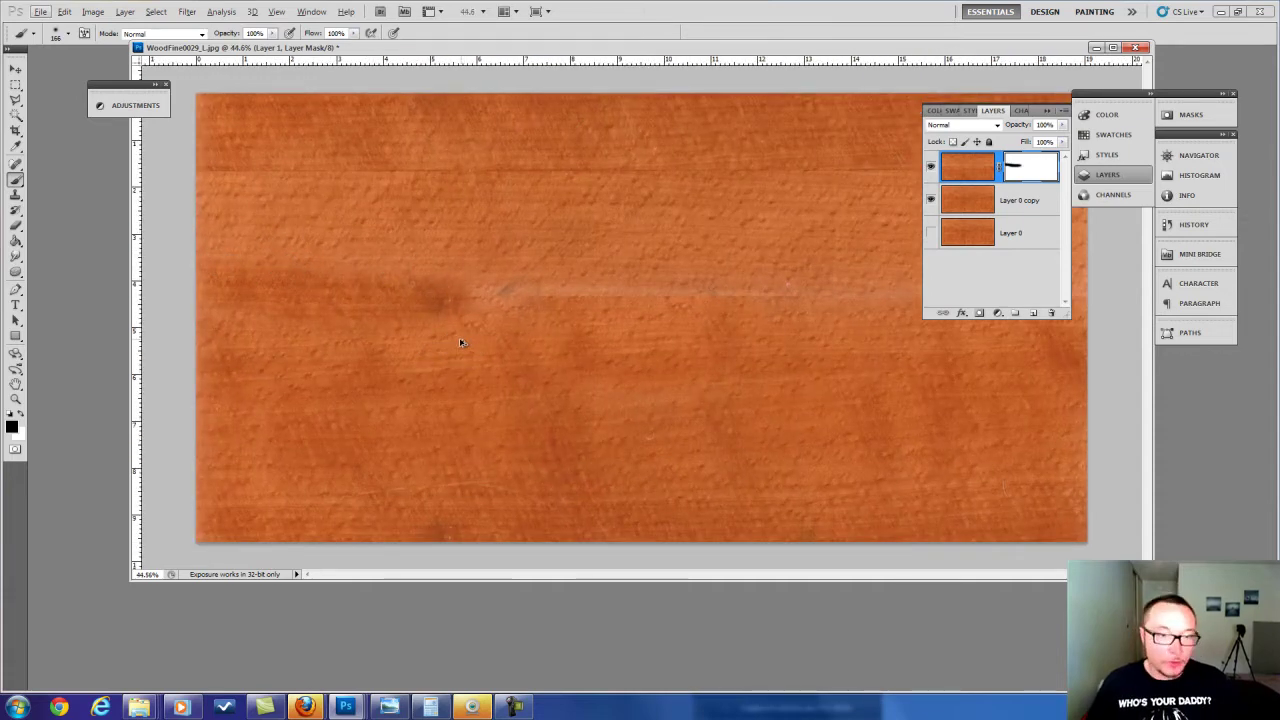
pyautogui.hotkey('ctrl', 'z')
# Paint black on the mask along the whole horizontal seam with a hard 166 px round brush.
pyautogui.hotkey('ctrl', '-')
pyautogui.rightClick(500, 255)
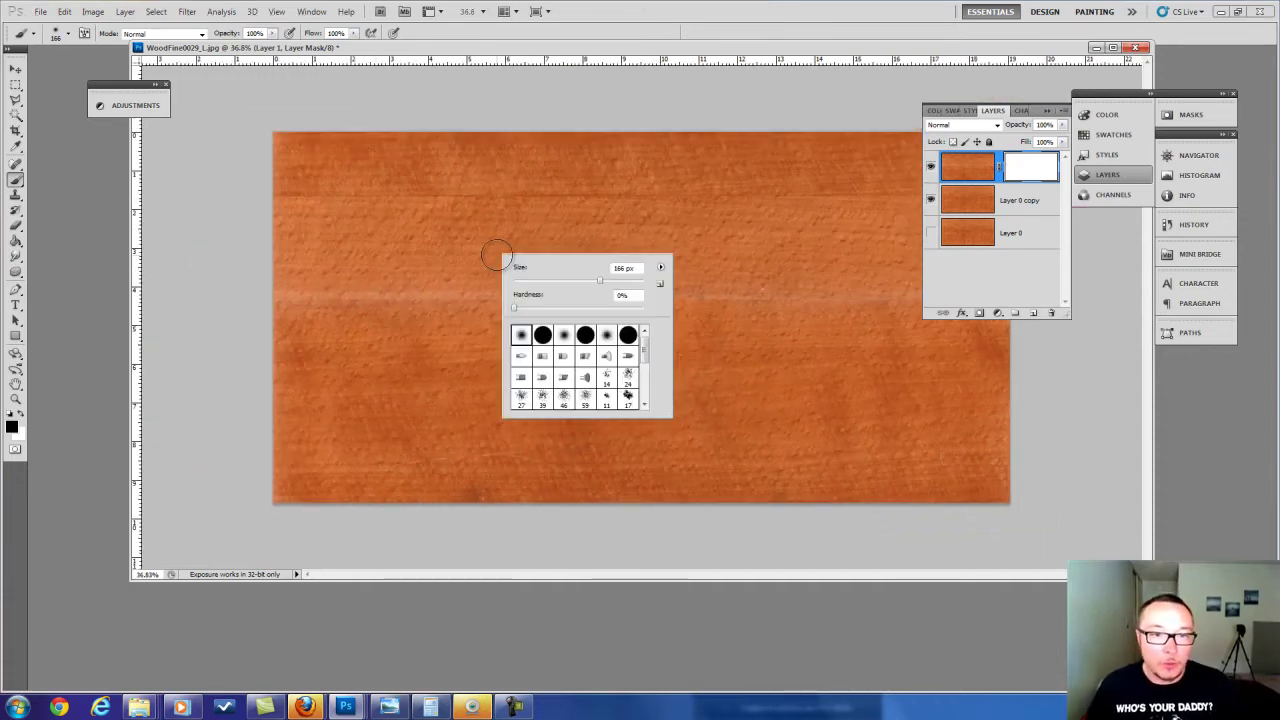
pyautogui.click(543, 334)
pyautogui.moveTo(362, 293)
pyautogui.mouseDown()
pyautogui.moveTo(270, 299)
pyautogui.moveTo(923, 288)
pyautogui.mouseUp()
pyautogui.hotkey('ctrl', '-')
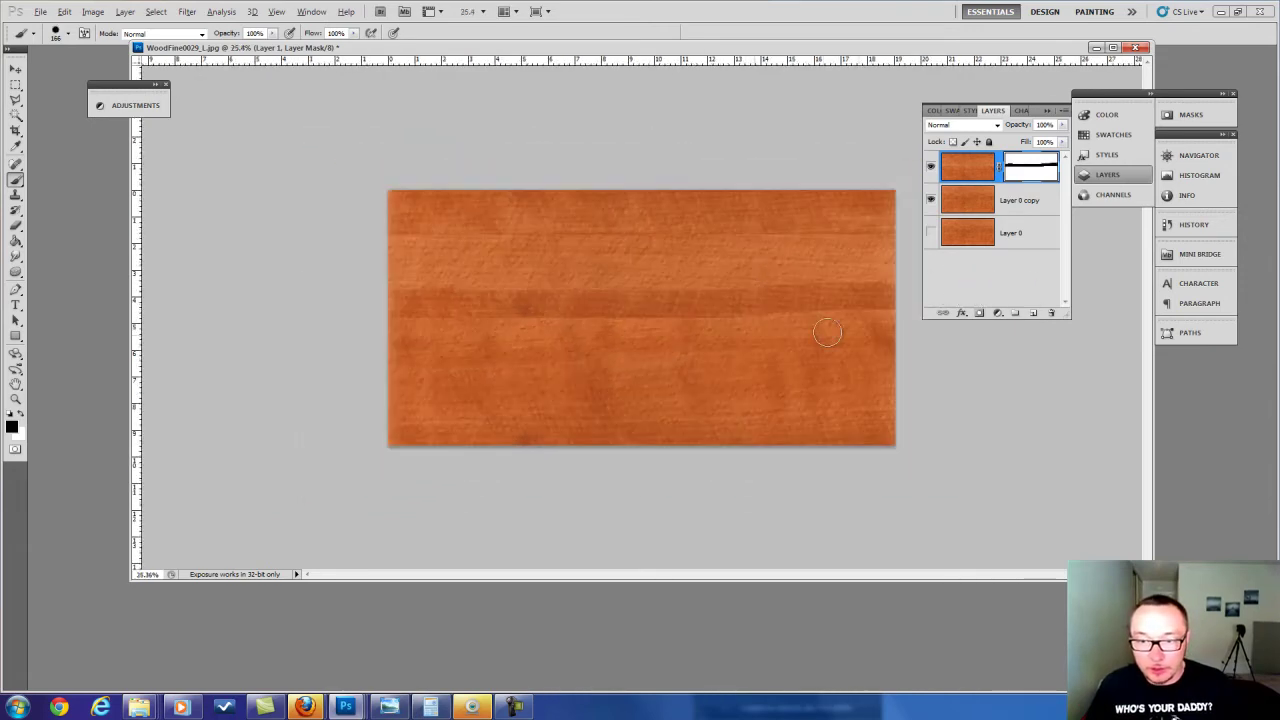
# Widen the painted band on the mask to blend the seam area with the wood underneath, ending with black as foreground colour.
pyautogui.rightClick(795, 328)
pyautogui.moveTo(884, 303)
pyautogui.mouseDown()
pyautogui.moveTo(689, 323)
pyautogui.moveTo(371, 324)
pyautogui.moveTo(504, 331)
pyautogui.moveTo(386, 301)
pyautogui.moveTo(743, 304)
pyautogui.moveTo(399, 305)
pyautogui.moveTo(507, 295)
pyautogui.moveTo(416, 280)
pyautogui.moveTo(369, 290)
pyautogui.moveTo(874, 299)
pyautogui.moveTo(659, 304)
pyautogui.mouseUp()
pyautogui.moveTo(903, 295)
pyautogui.mouseDown()
pyautogui.moveTo(571, 289)
pyautogui.moveTo(861, 296)
pyautogui.mouseUp()
pyautogui.moveTo(515, 308)
pyautogui.mouseDown()
pyautogui.moveTo(850, 329)
pyautogui.moveTo(917, 319)
pyautogui.moveTo(500, 348)
pyautogui.moveTo(745, 337)
pyautogui.mouseUp()
pyautogui.moveTo(889, 318)
pyautogui.mouseDown()
pyautogui.moveTo(756, 342)
pyautogui.moveTo(925, 320)
pyautogui.moveTo(833, 332)
pyautogui.mouseUp()
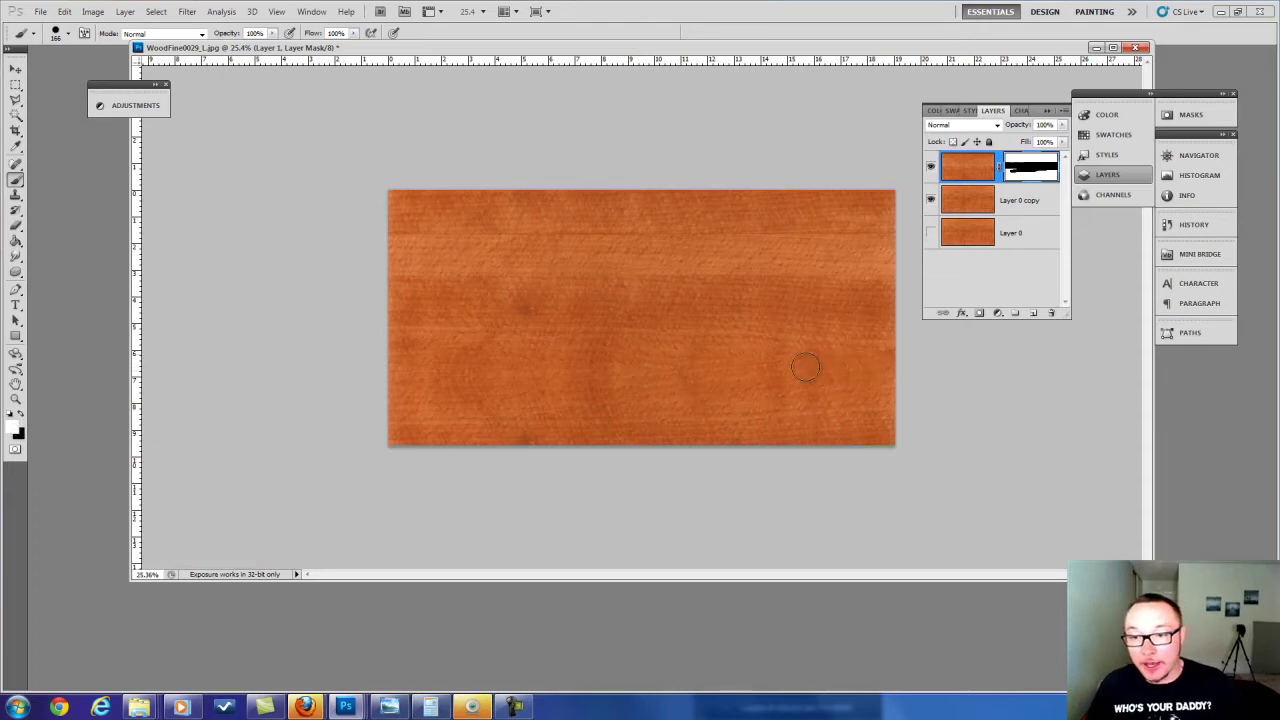
pyautogui.click(21, 414)
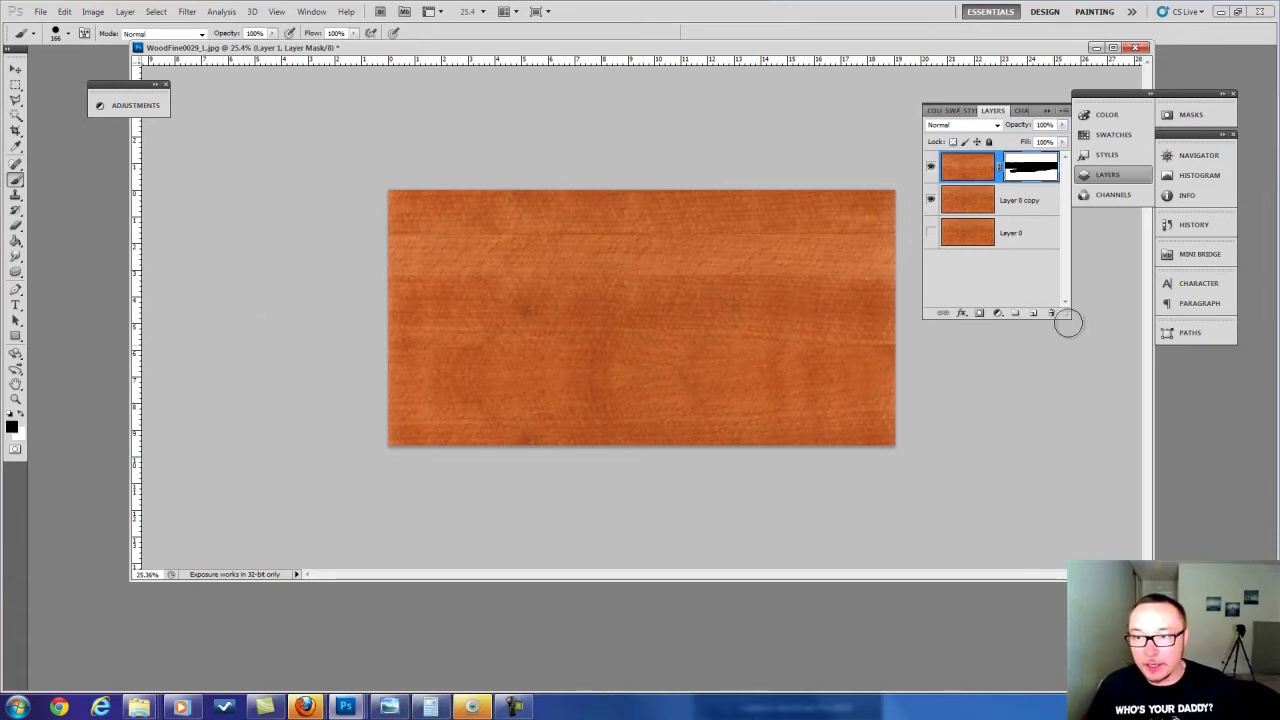
# Merge the masked layer down into Layer 0 copy and activate the Move tool.
pyautogui.click(1063, 114)
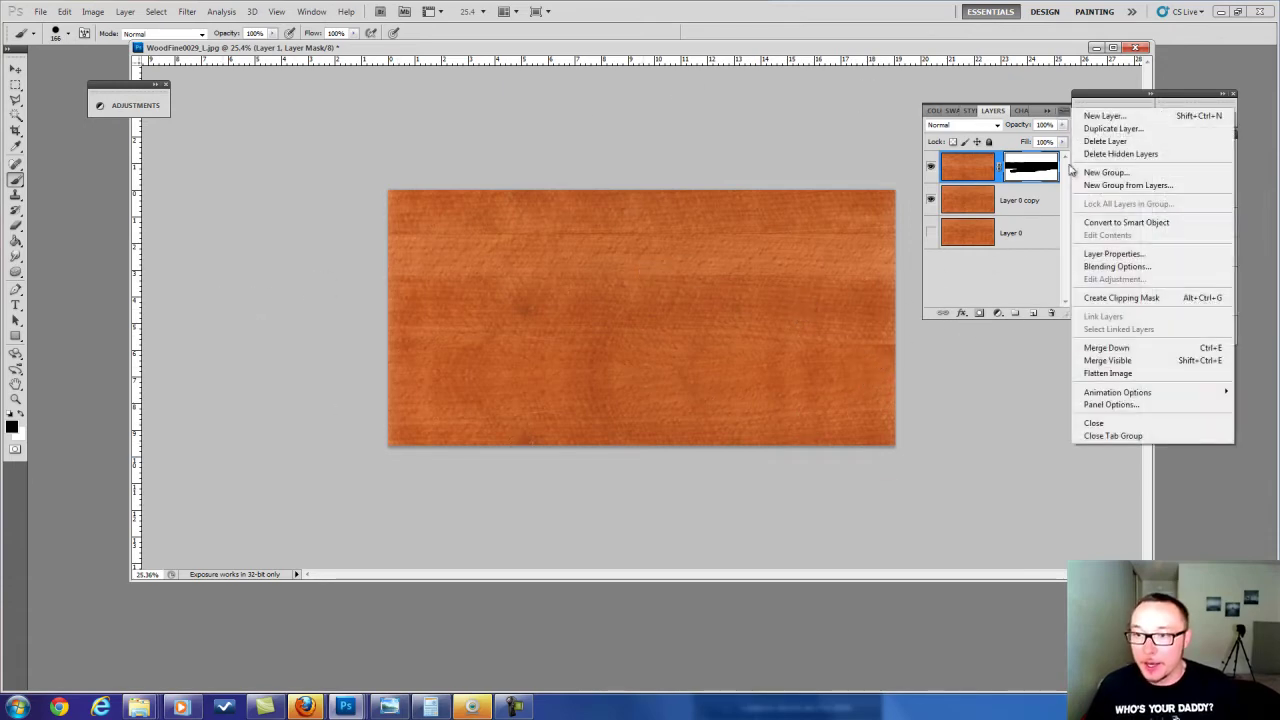
pyautogui.click(1108, 349)
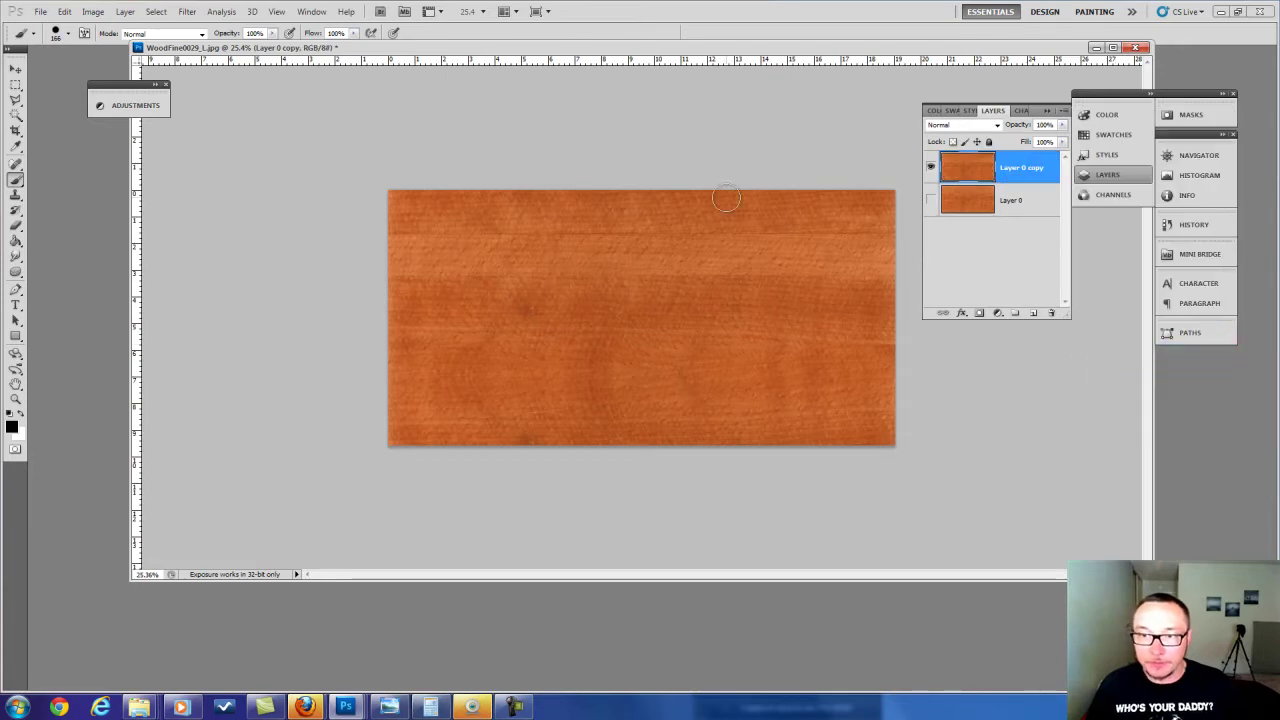
pyautogui.click(22, 68)
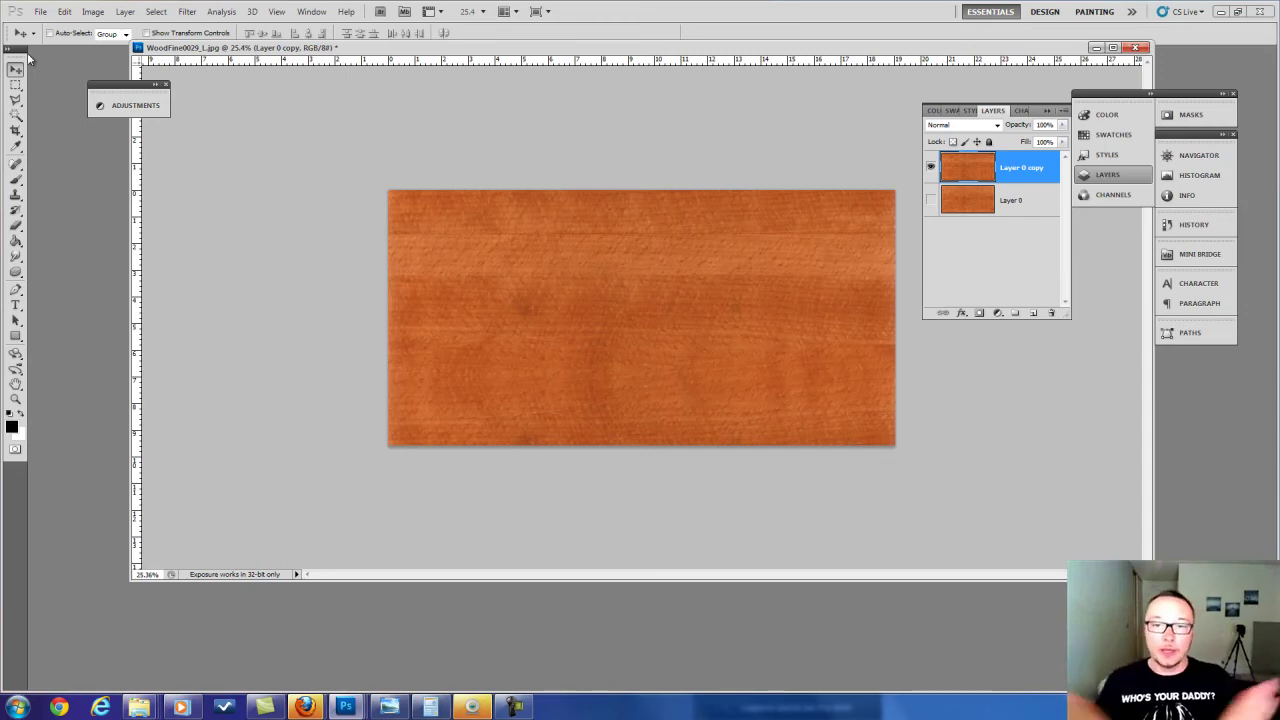
# Select the left half of the wood on Layer 0 copy with the Rectangular Marquee tool and copy it to its own layer.
pyautogui.click(16, 84)
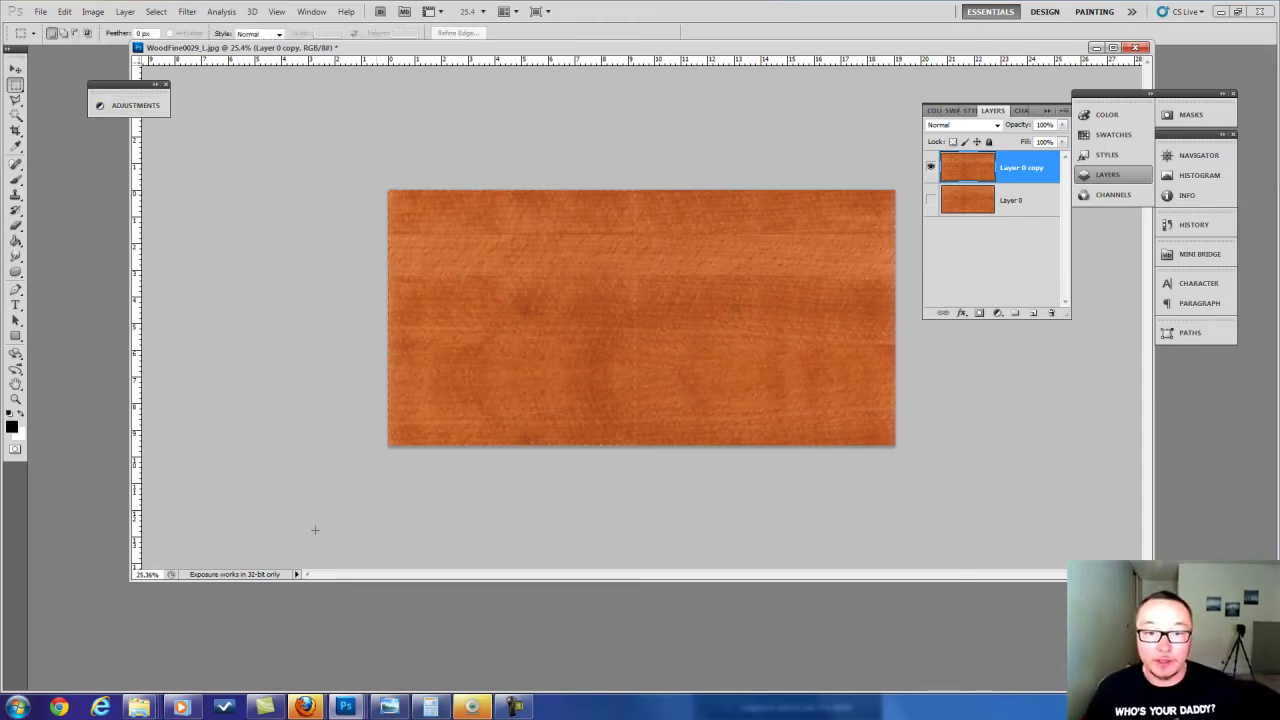
pyautogui.moveTo(282, 535); pyautogui.dragTo(635, 175)
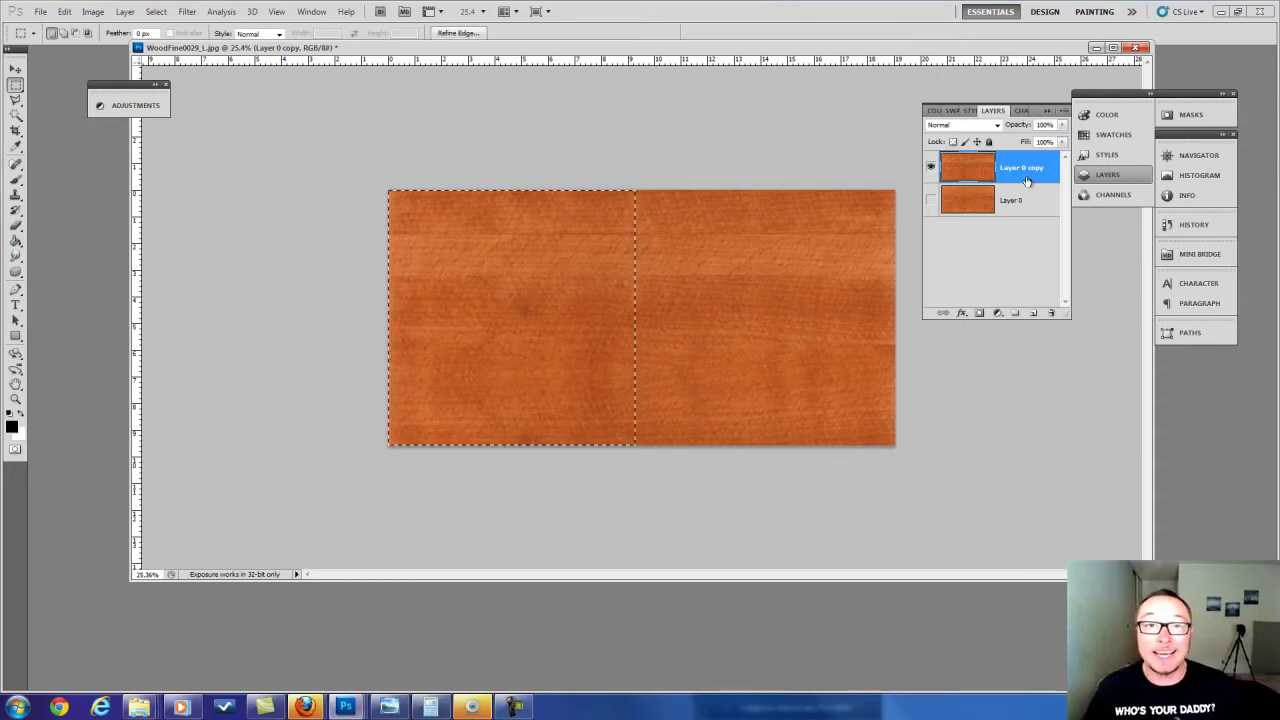
pyautogui.hotkey('ctrl', 'j')
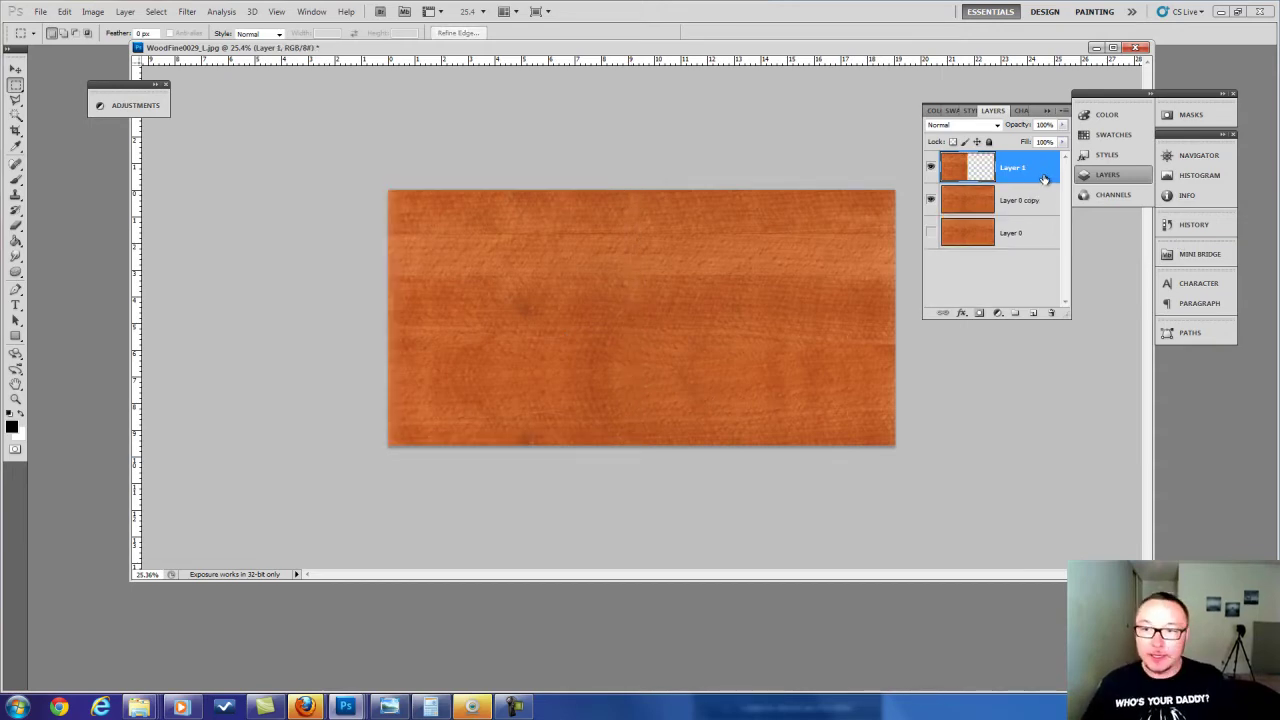
# Copy the right half of Layer 0 copy to its own layer by inverting the left half's selection, and hide Layer 0 copy.
pyautogui.keyDown('ctrl'); pyautogui.click(955, 174); pyautogui.keyUp('ctrl')
pyautogui.click(156, 11)
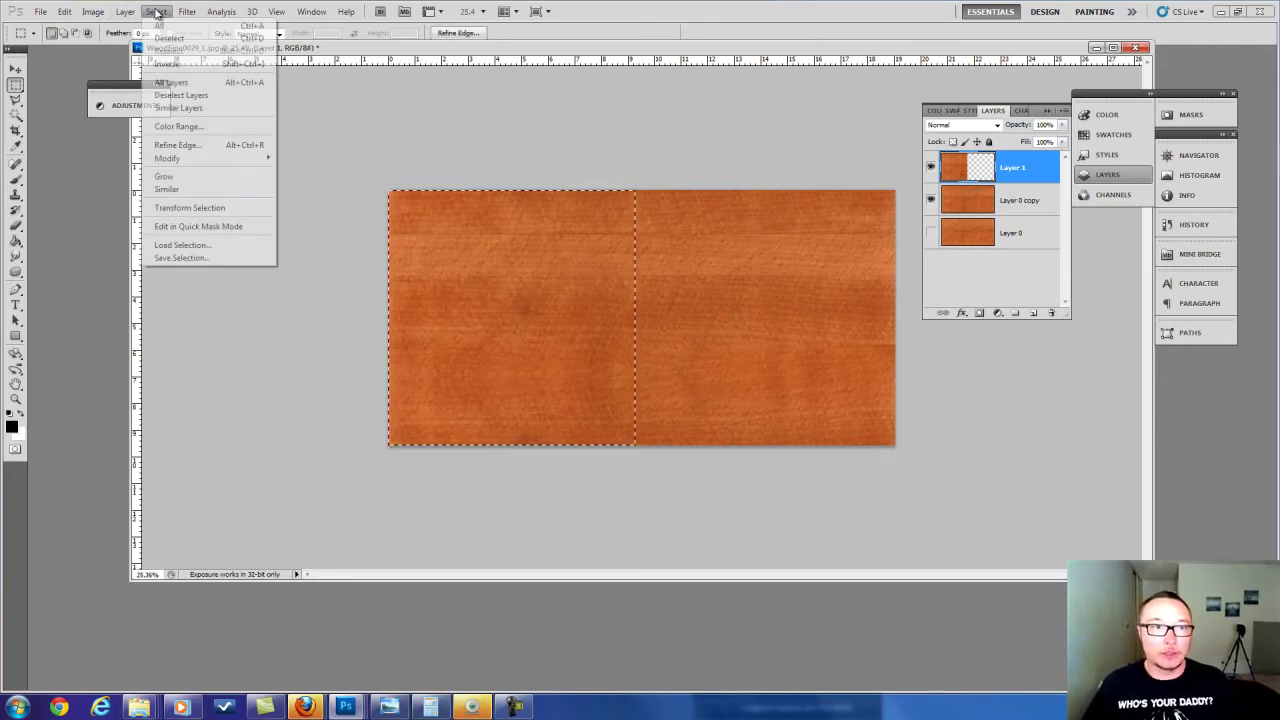
pyautogui.click(168, 64)
pyautogui.click(966, 203)
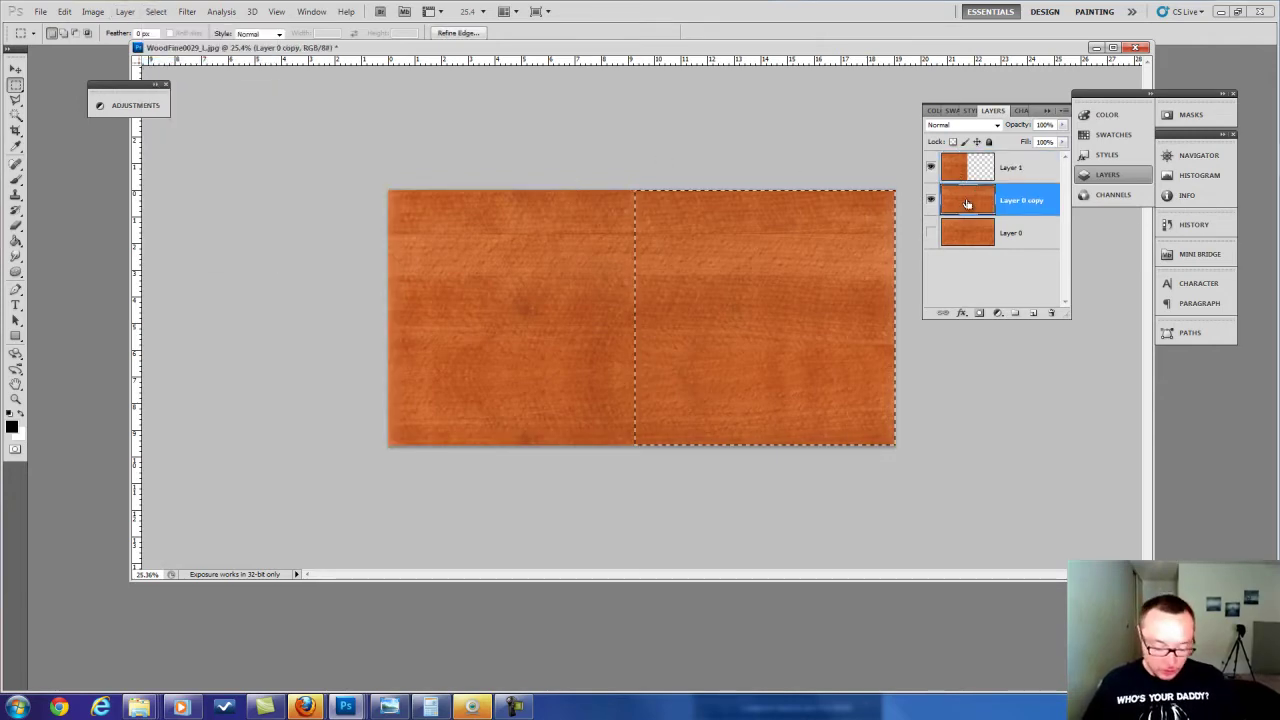
pyautogui.hotkey('ctrl', 'j')
pyautogui.click(931, 232)
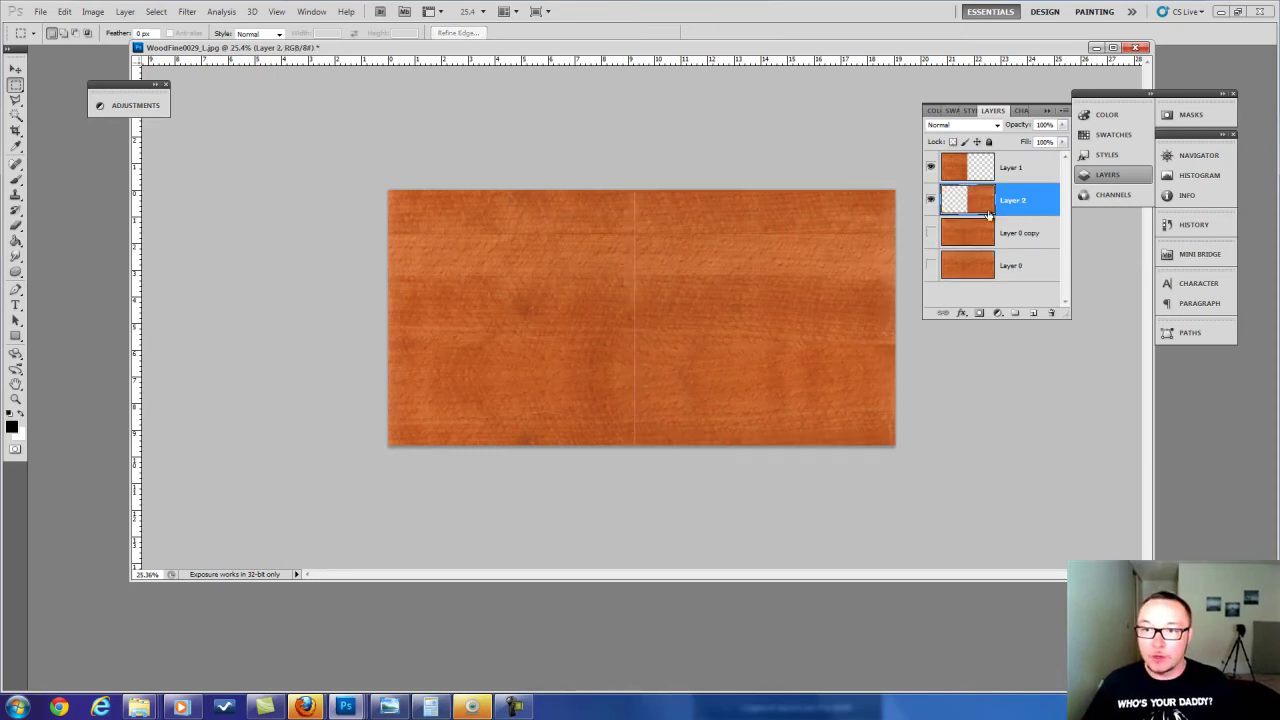
# Try merging the two half layers, Layer 1 and Layer 2, and undo the merge.
pyautogui.keyDown('shift'); pyautogui.click(1030, 173); pyautogui.keyUp('shift')
pyautogui.click(1065, 116)
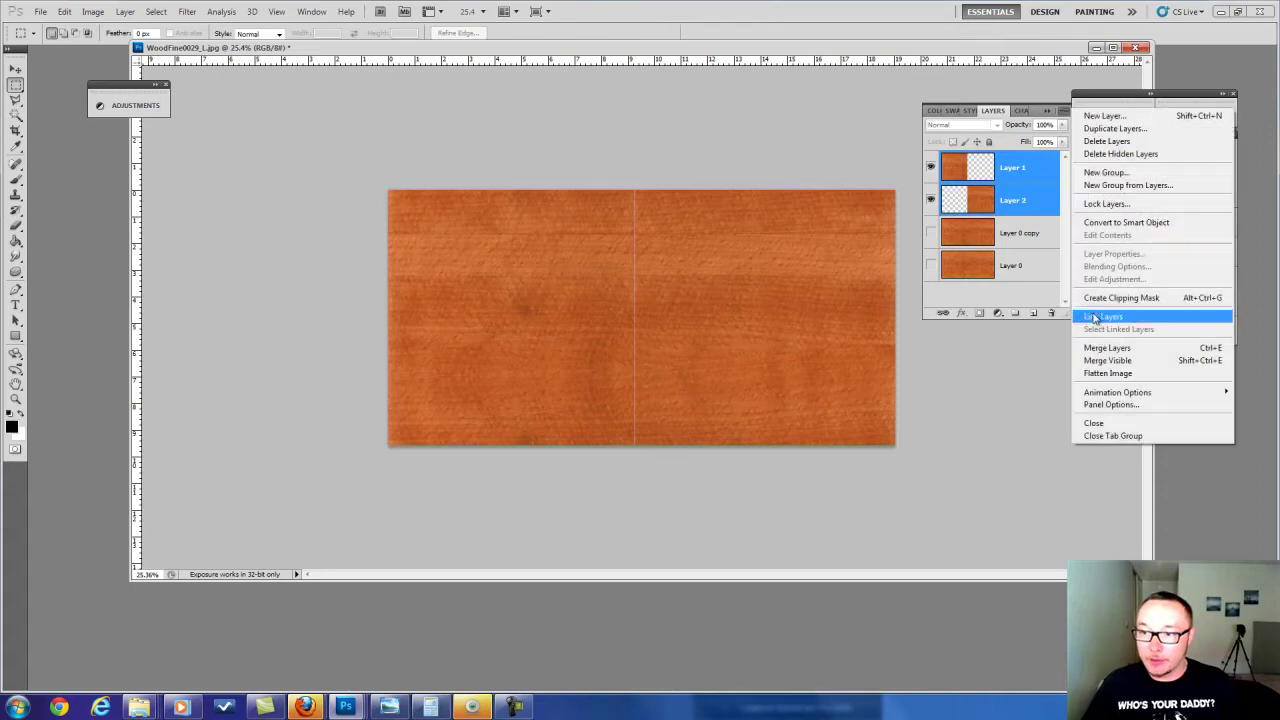
pyautogui.click(1110, 346)
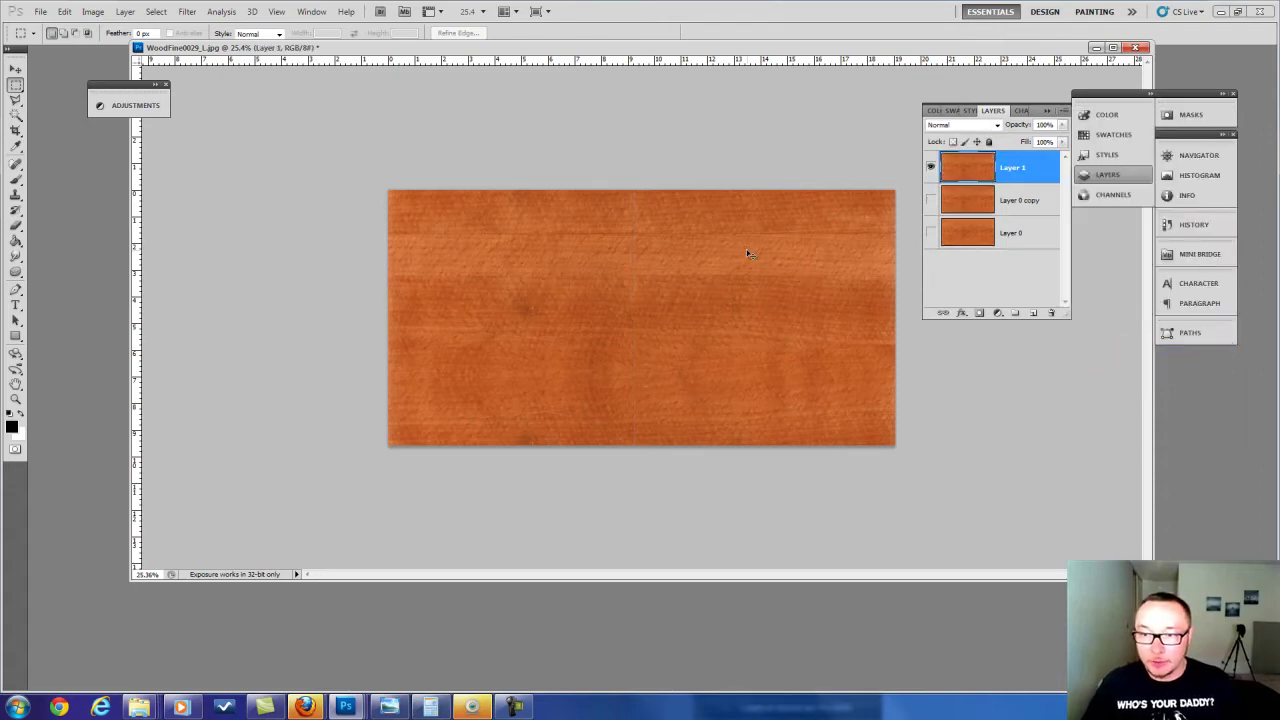
pyautogui.hotkey('ctrl', 'z')
# Try flipping Layer 1 and Layer 2 horizontally together, and undo the flip.
pyautogui.click(64, 11)
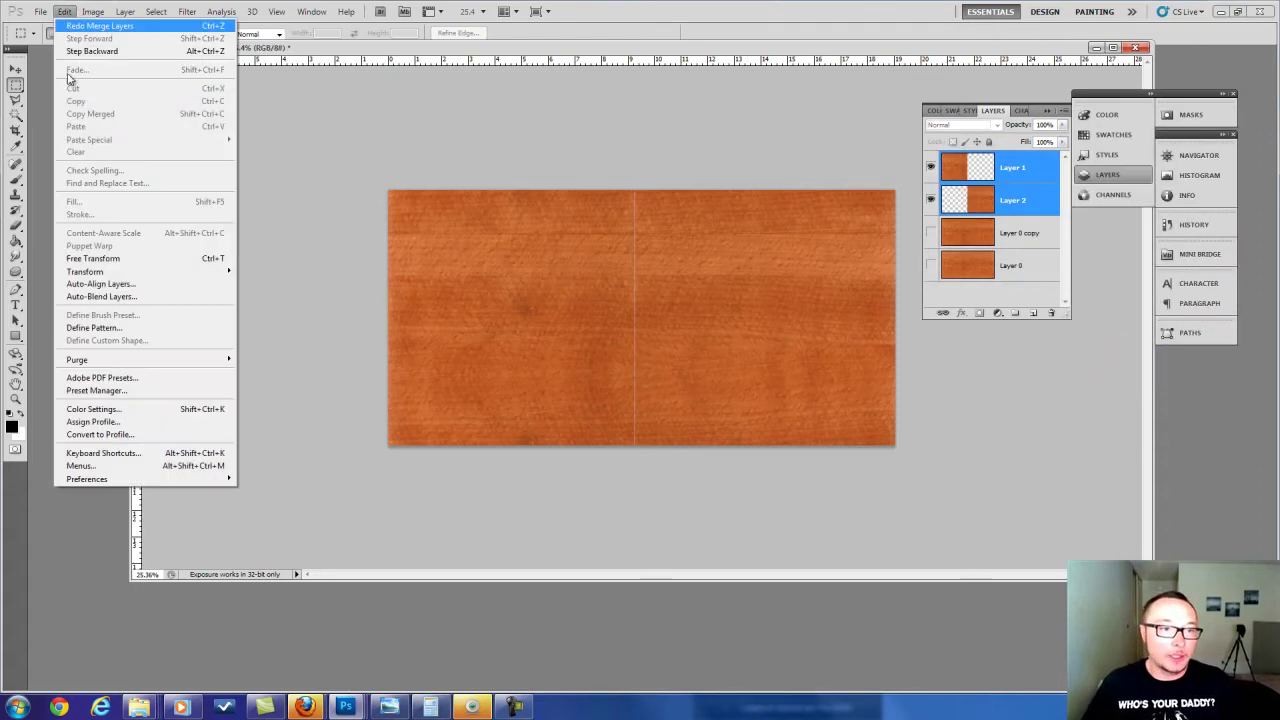
pyautogui.moveTo(150, 271)
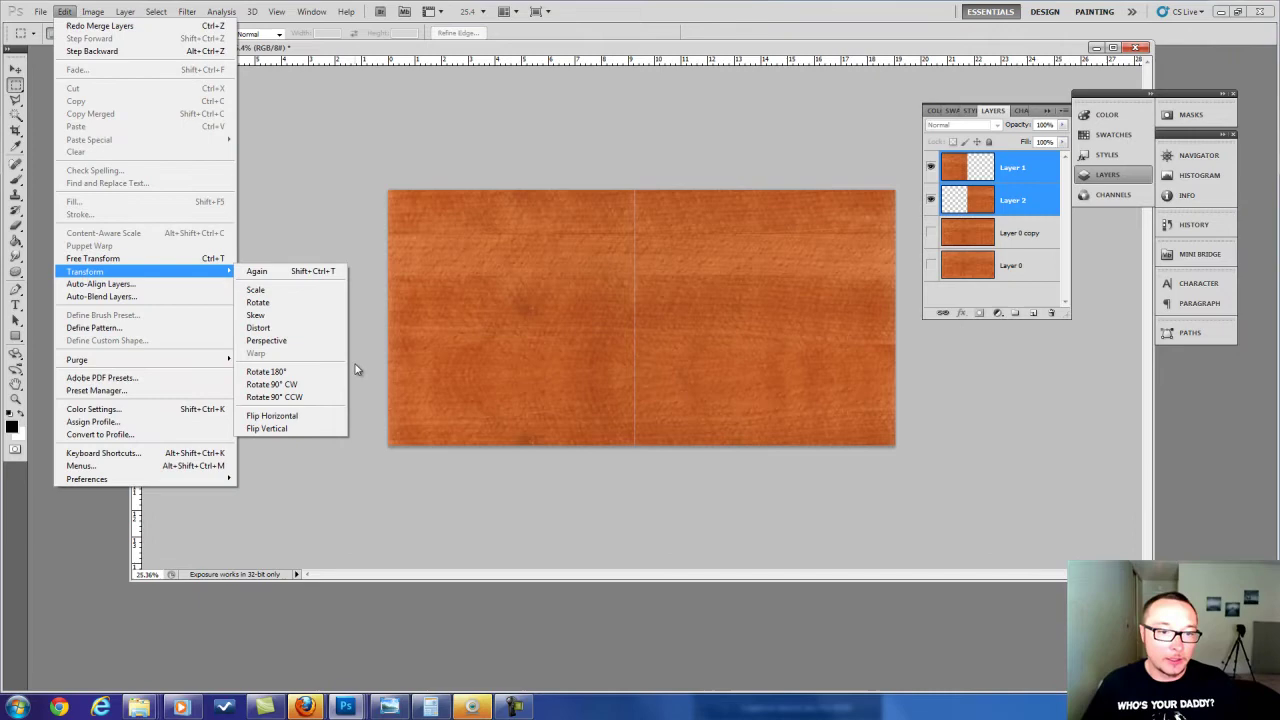
pyautogui.click(303, 414)
pyautogui.hotkey('ctrl', 'z')
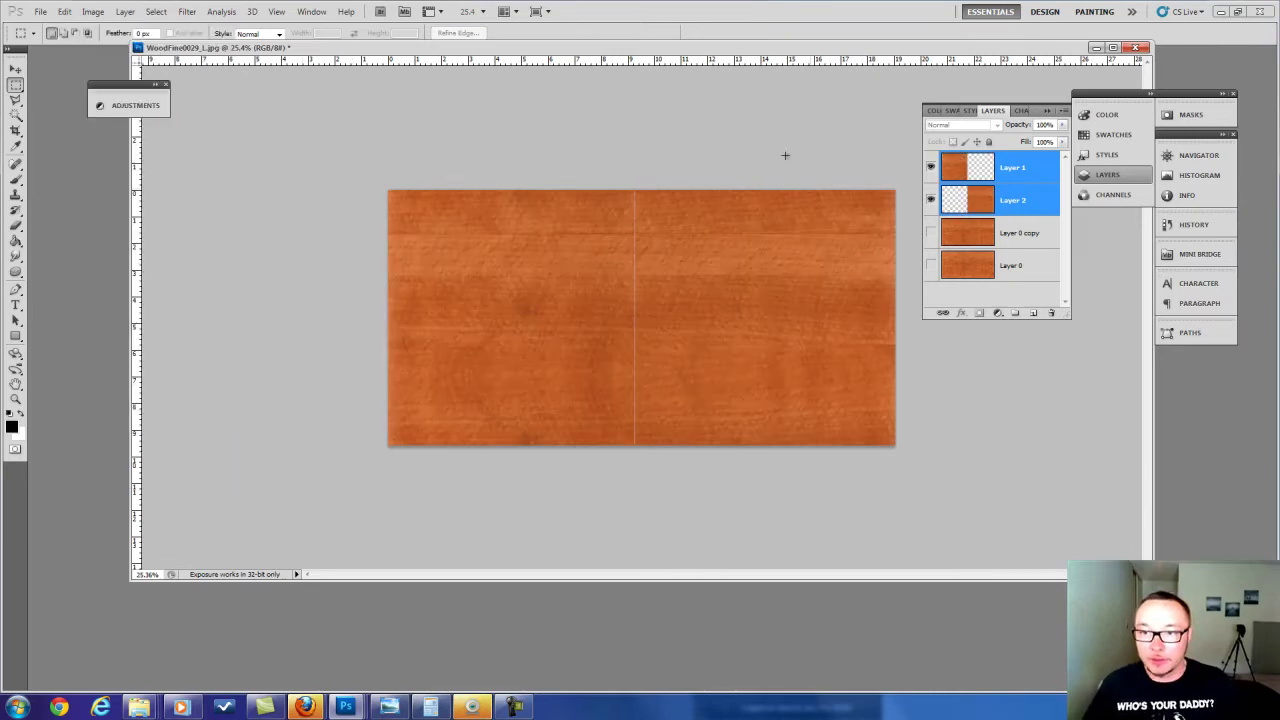
# Flip only Layer 2, the right half of the wood, horizontally.
pyautogui.click(1028, 204)
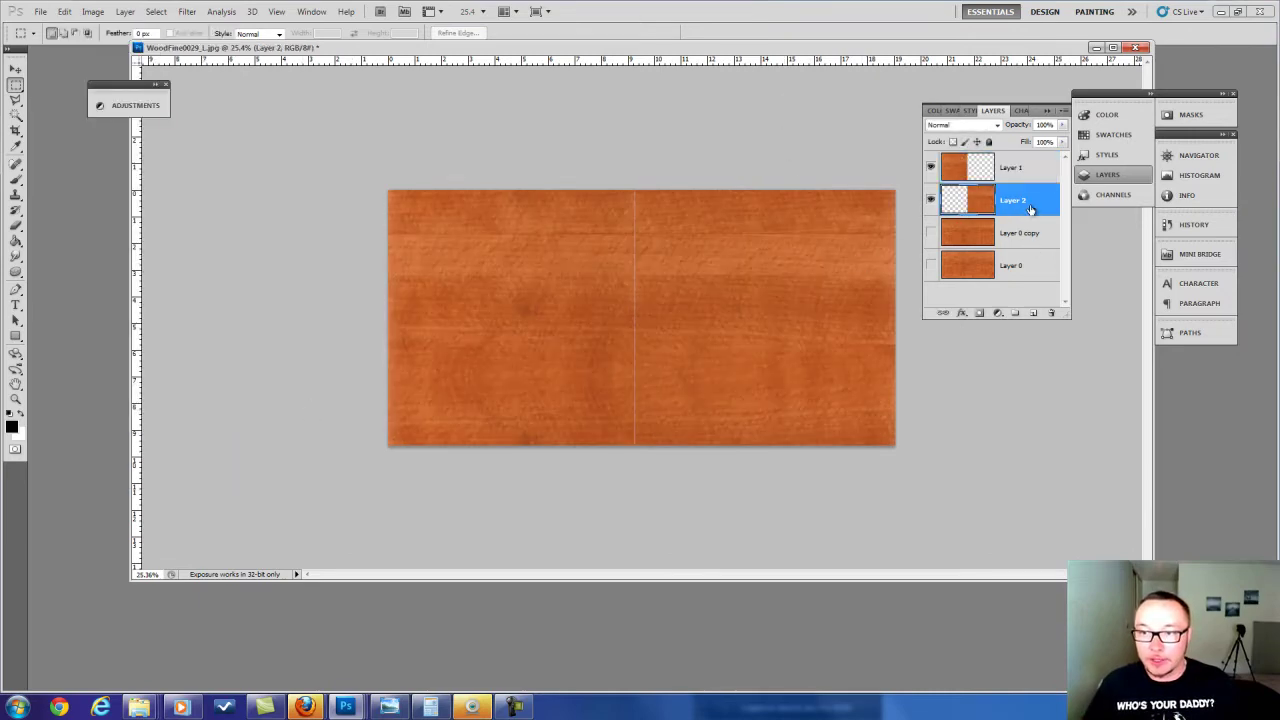
pyautogui.click(66, 12)
pyautogui.moveTo(108, 275)
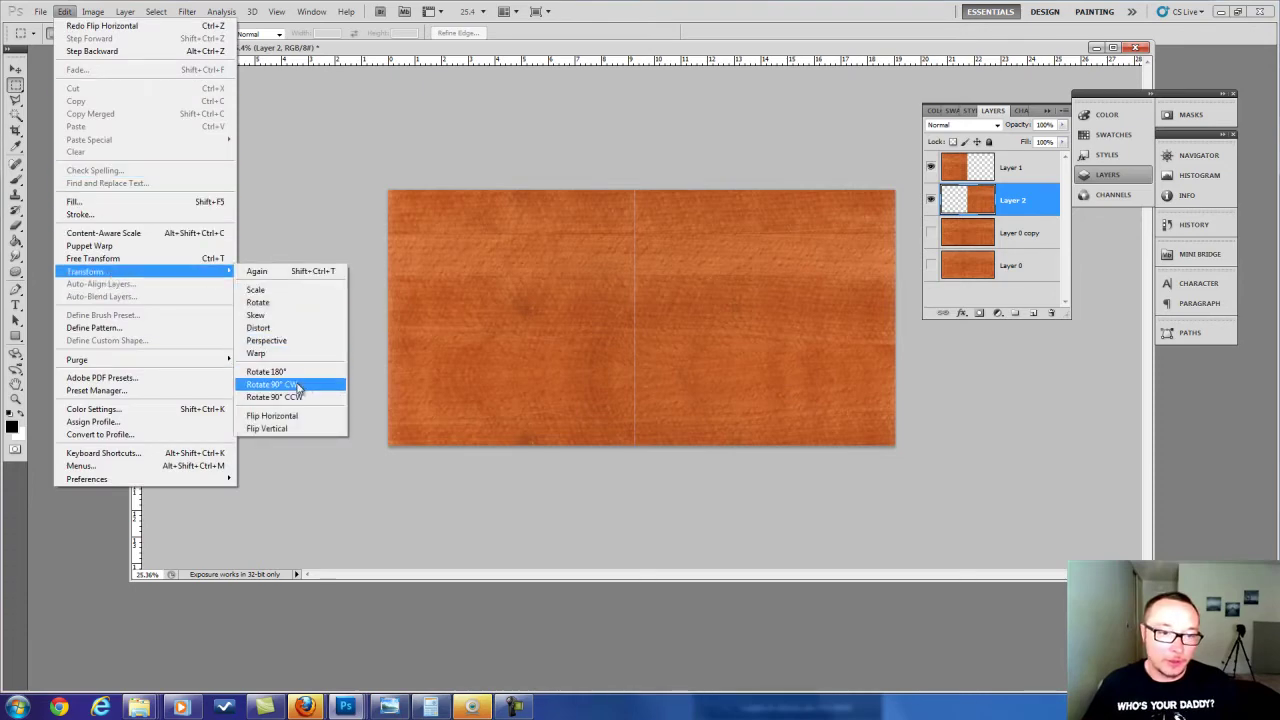
pyautogui.click(275, 415)
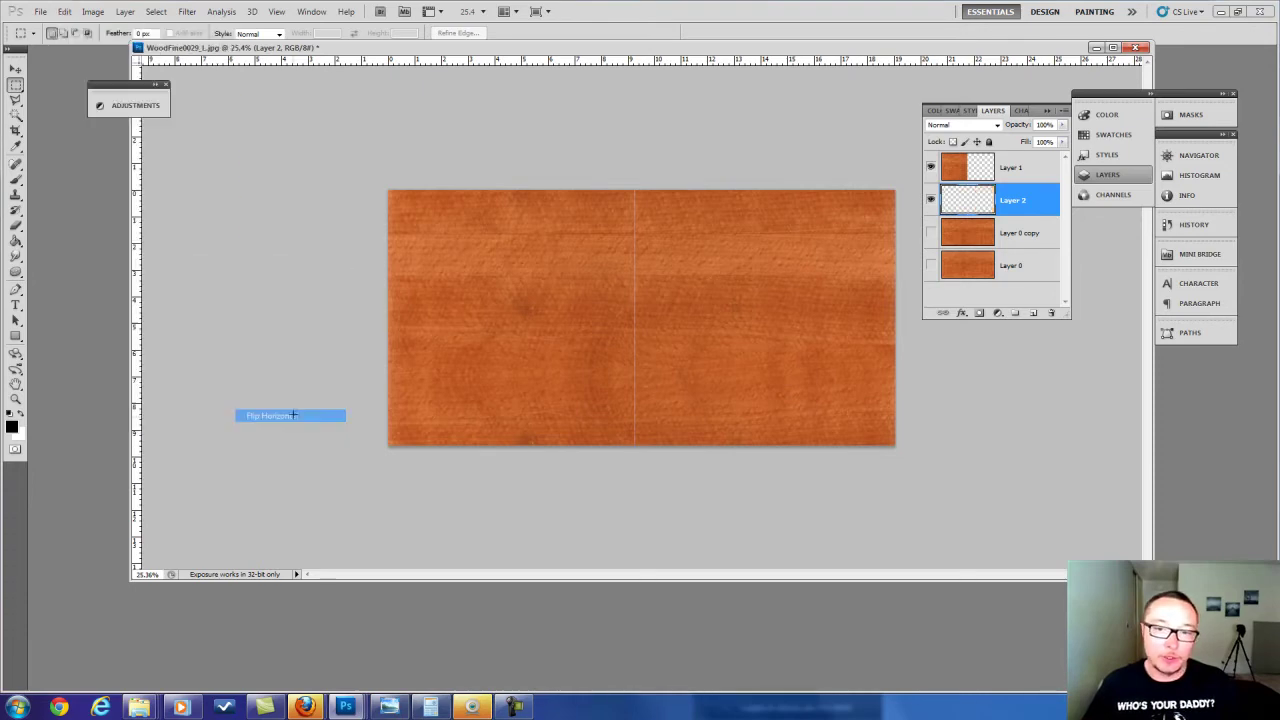
# Flip Layer 1, the left half of the wood, horizontally and merge it down into Layer 2.
pyautogui.click(1024, 170)
pyautogui.click(92, 12)
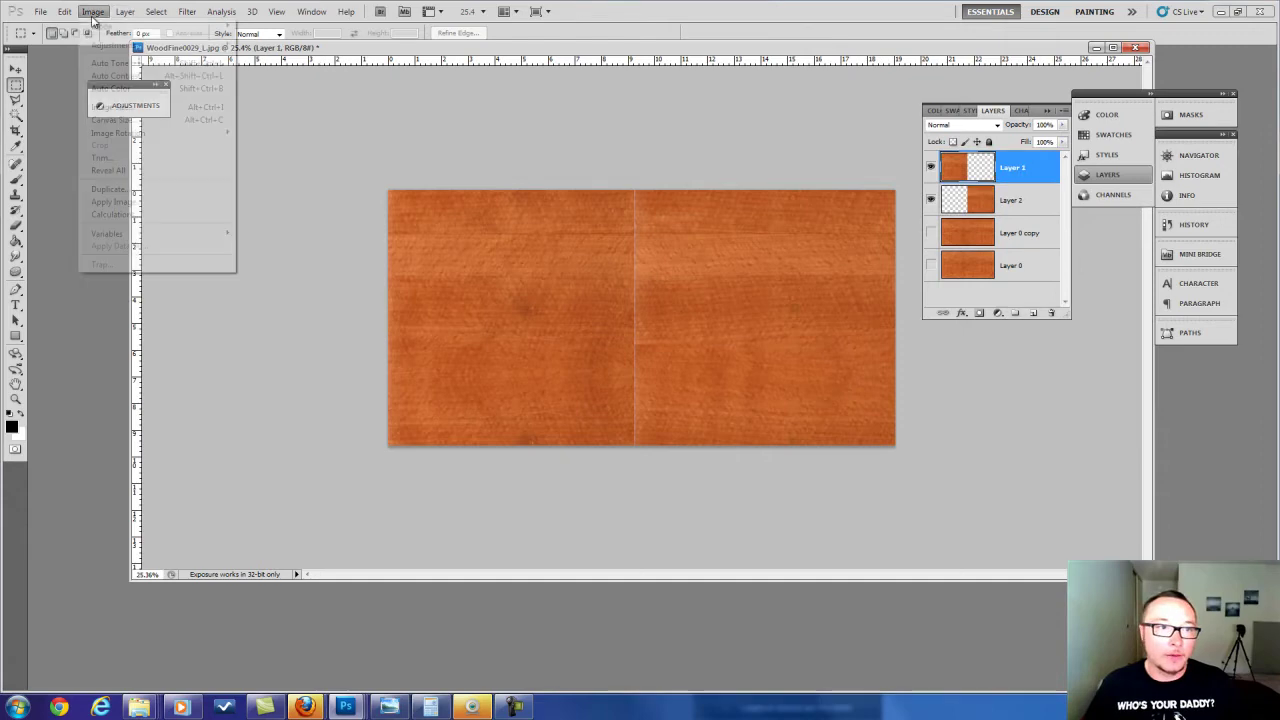
pyautogui.moveTo(64, 12)
pyautogui.moveTo(118, 274)
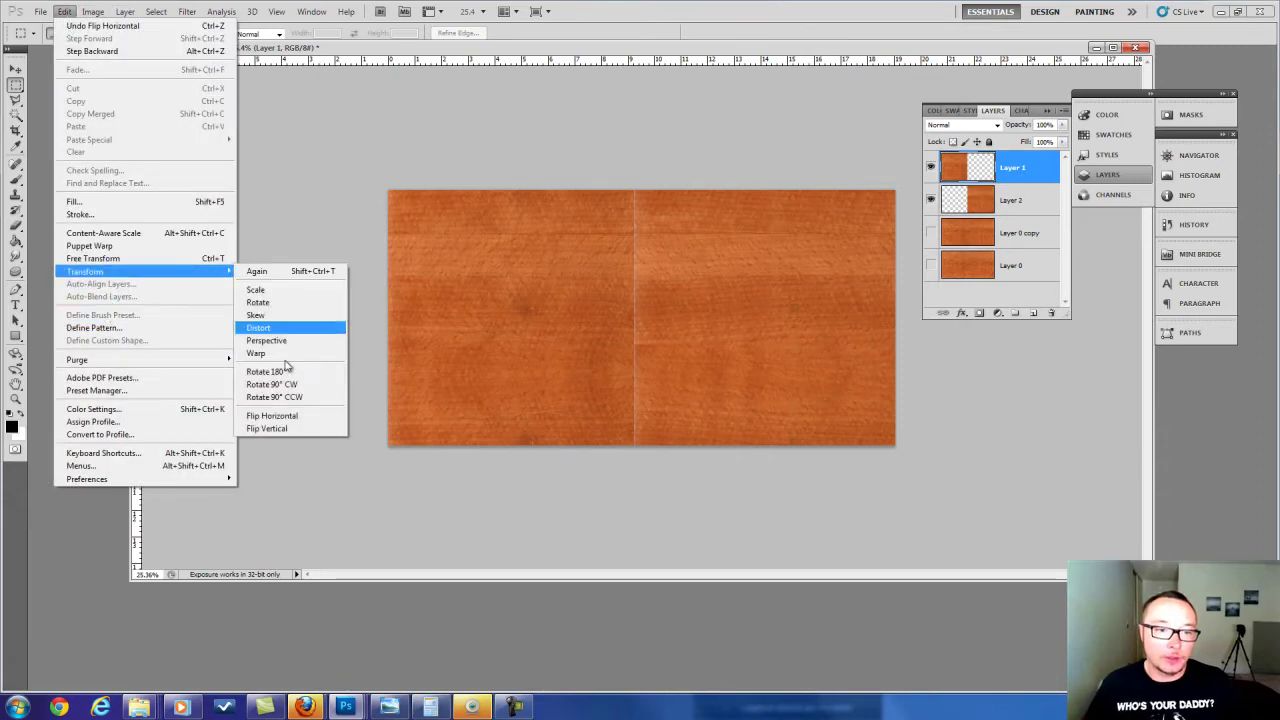
pyautogui.click(280, 415)
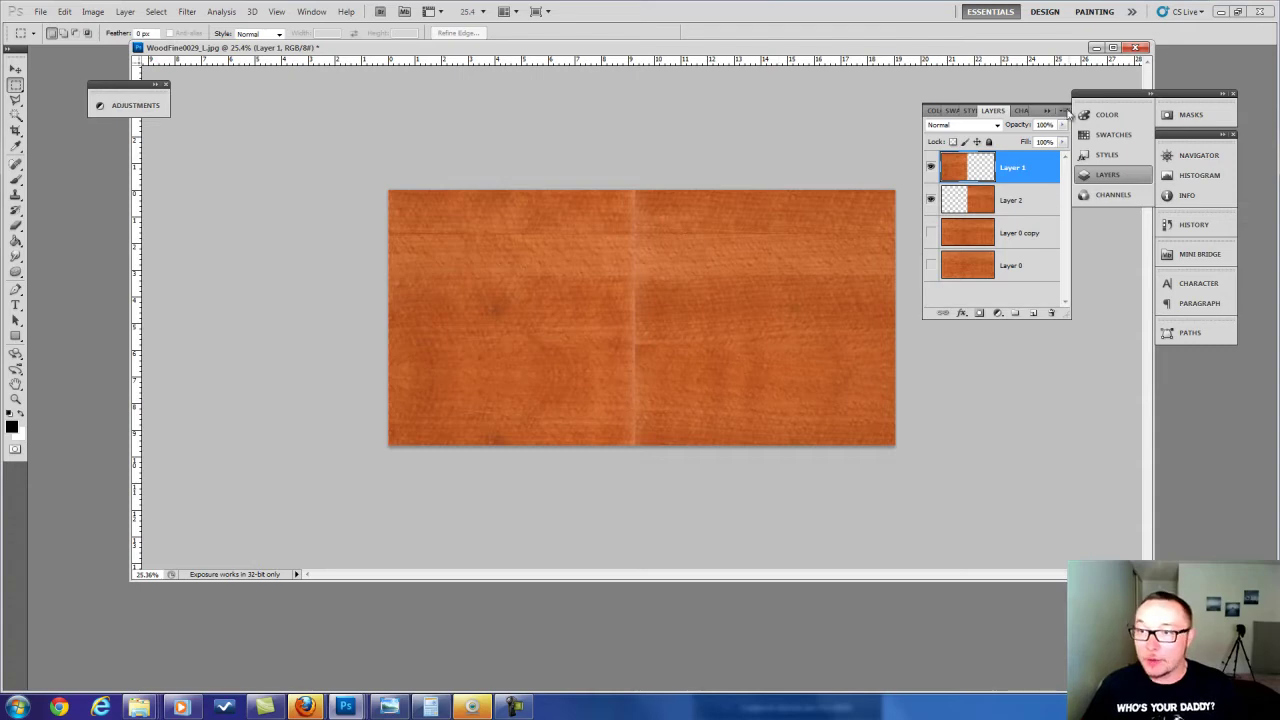
pyautogui.click(1067, 113)
pyautogui.click(1106, 340)
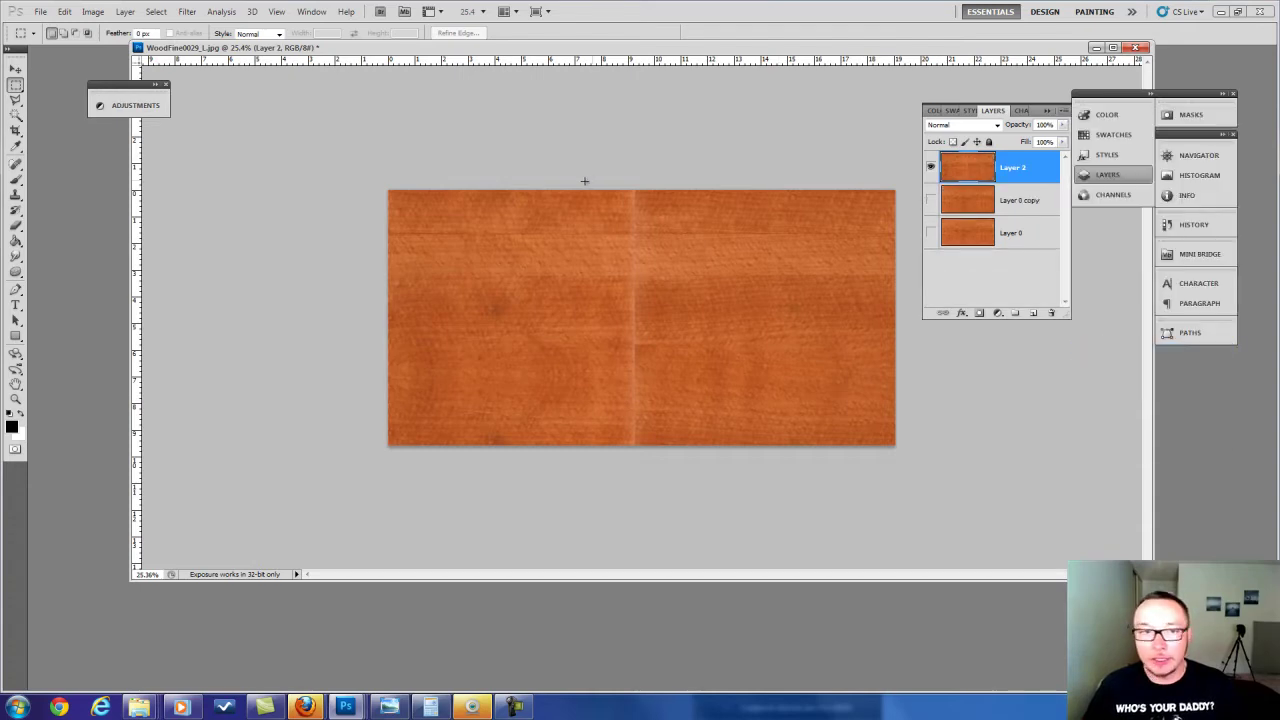
# Add a white layer mask to Layer 2 and show Layer 0 copy underneath, with the Brush tool active.
pyautogui.click(16, 180)
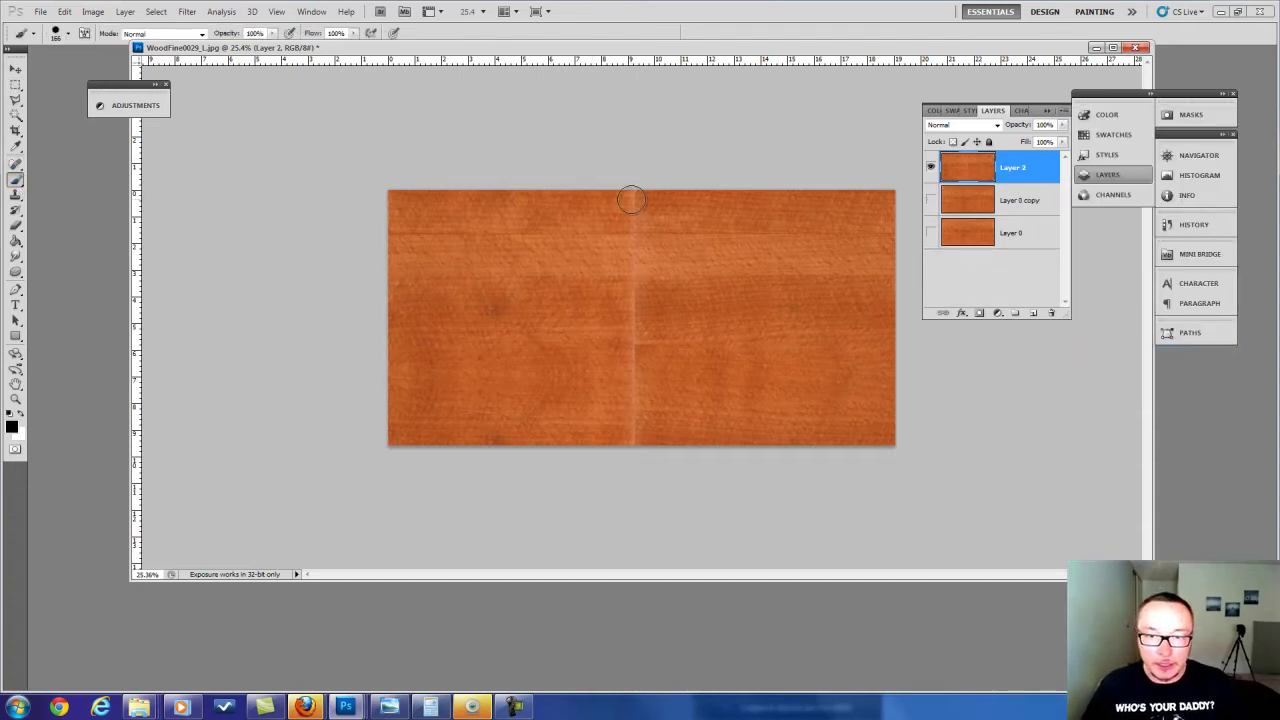
pyautogui.hotkey('ctrl', 'z')
pyautogui.click(979, 313)
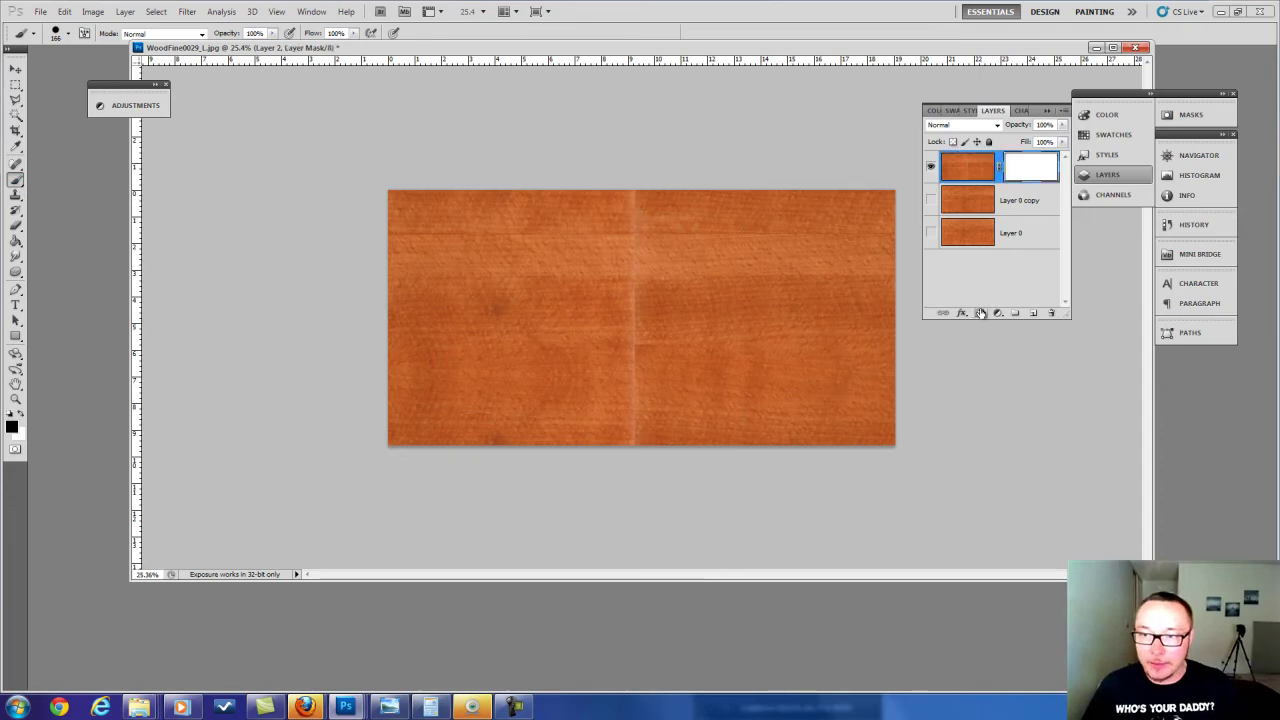
pyautogui.click(640, 204)
pyautogui.hotkey('ctrl', 'z')
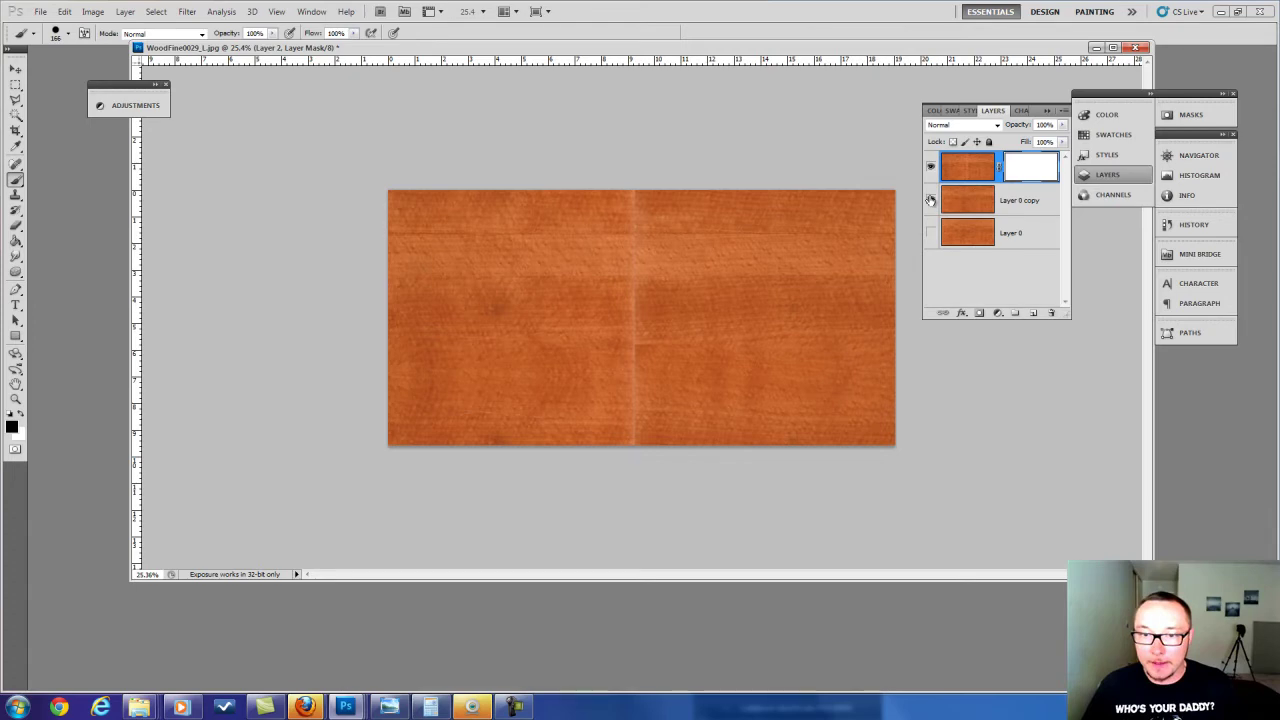
# Paint black on the mask in a wide, irregular band over the vertical centre seam, and merge Layer 2 down into Layer 0 copy.
pyautogui.moveTo(661, 198)
pyautogui.mouseDown()
pyautogui.moveTo(613, 210)
pyautogui.moveTo(656, 228)
pyautogui.moveTo(629, 292)
pyautogui.moveTo(637, 458)
pyautogui.moveTo(635, 413)
pyautogui.moveTo(623, 426)
pyautogui.moveTo(630, 380)
pyautogui.moveTo(655, 412)
pyautogui.moveTo(598, 415)
pyautogui.moveTo(606, 423)
pyautogui.moveTo(657, 409)
pyautogui.moveTo(582, 400)
pyautogui.moveTo(622, 403)
pyautogui.moveTo(601, 387)
pyautogui.moveTo(623, 383)
pyautogui.moveTo(629, 404)
pyautogui.moveTo(587, 414)
pyautogui.moveTo(639, 411)
pyautogui.moveTo(535, 416)
pyautogui.moveTo(612, 417)
pyautogui.moveTo(580, 427)
pyautogui.moveTo(582, 408)
pyautogui.moveTo(612, 387)
pyautogui.moveTo(557, 372)
pyautogui.moveTo(655, 372)
pyautogui.moveTo(606, 365)
pyautogui.moveTo(641, 341)
pyautogui.moveTo(606, 328)
pyautogui.moveTo(642, 322)
pyautogui.moveTo(613, 315)
pyautogui.moveTo(613, 241)
pyautogui.mouseUp()
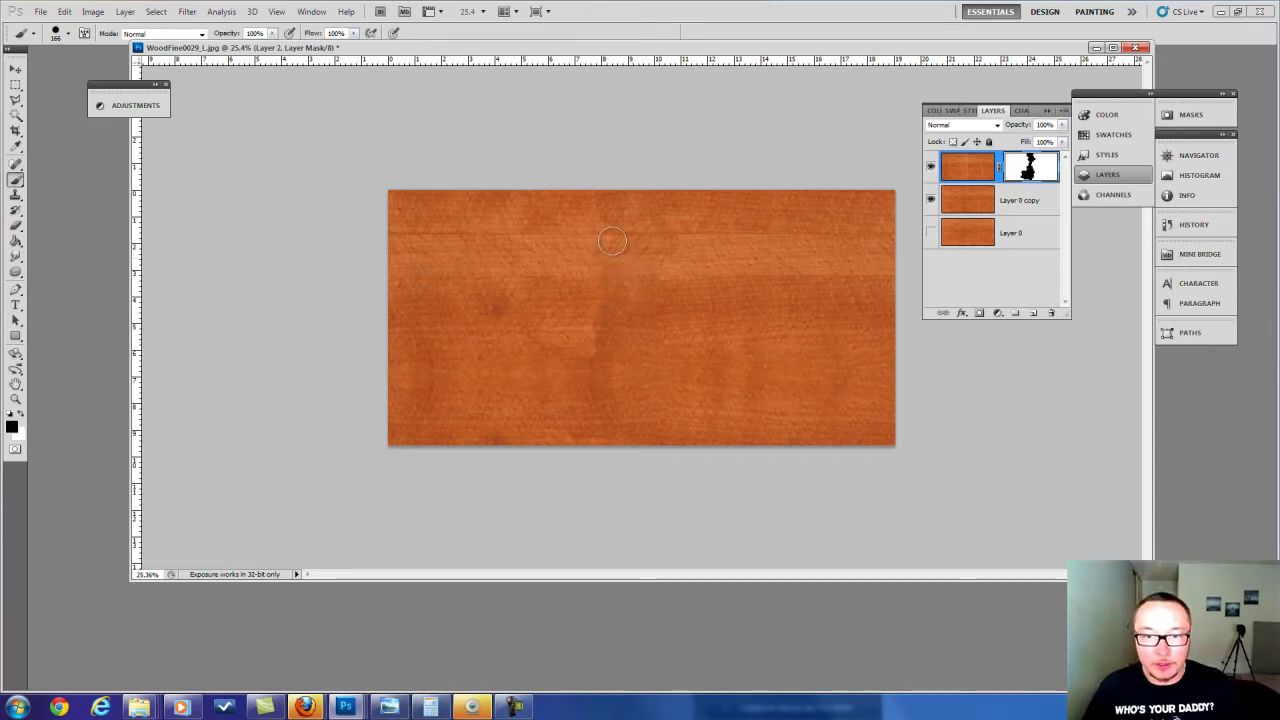
pyautogui.moveTo(630, 193)
pyautogui.mouseDown()
pyautogui.moveTo(666, 212)
pyautogui.moveTo(641, 227)
pyautogui.moveTo(735, 233)
pyautogui.moveTo(526, 217)
pyautogui.moveTo(676, 211)
pyautogui.mouseUp()
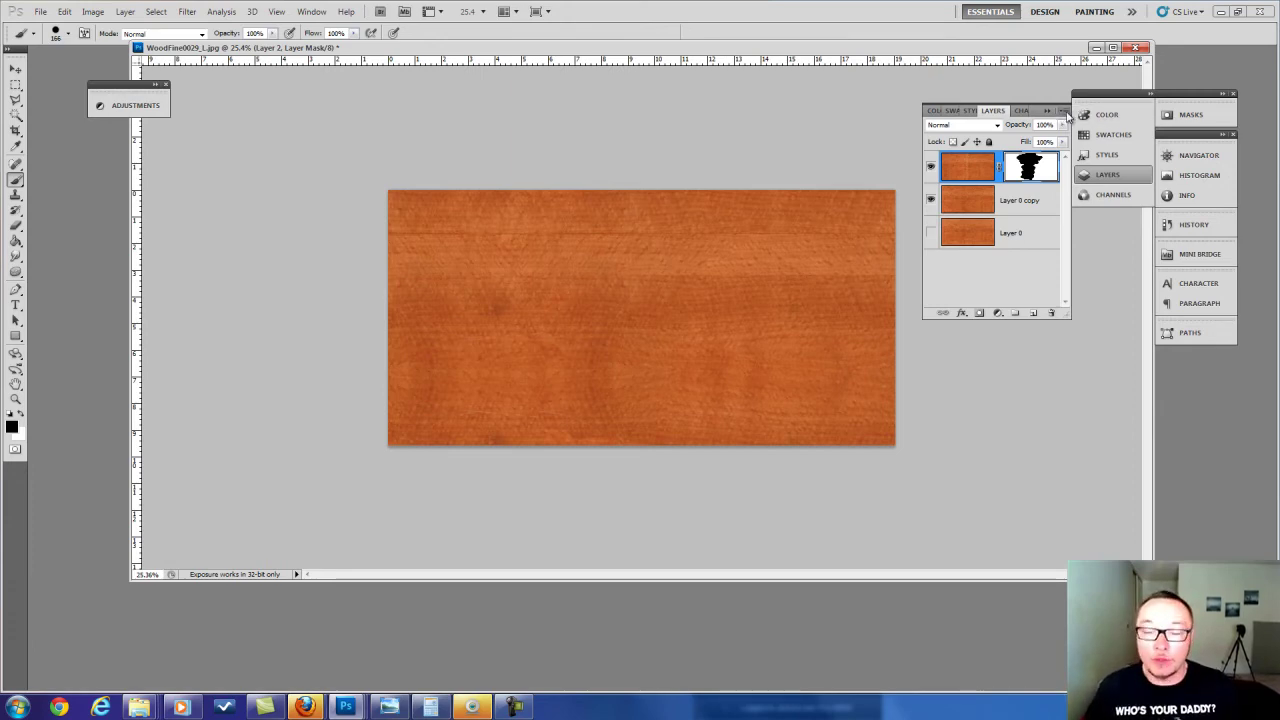
pyautogui.click(1064, 111)
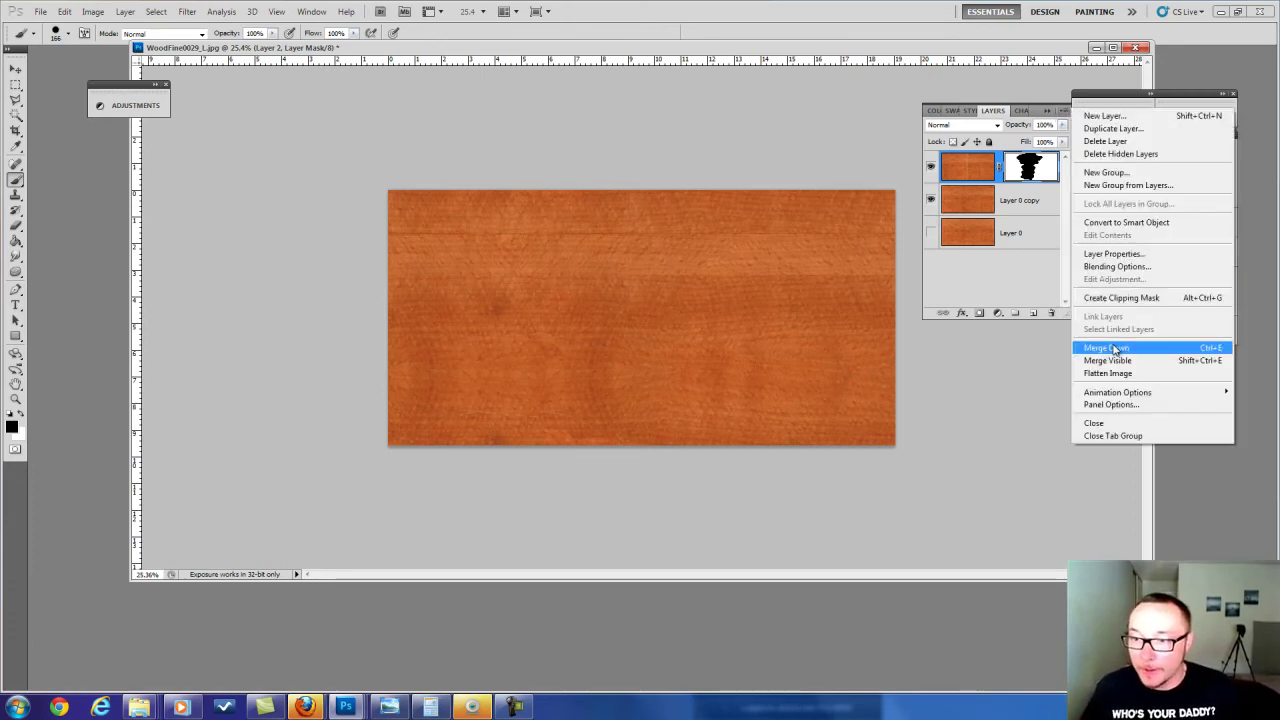
pyautogui.click(1105, 341)
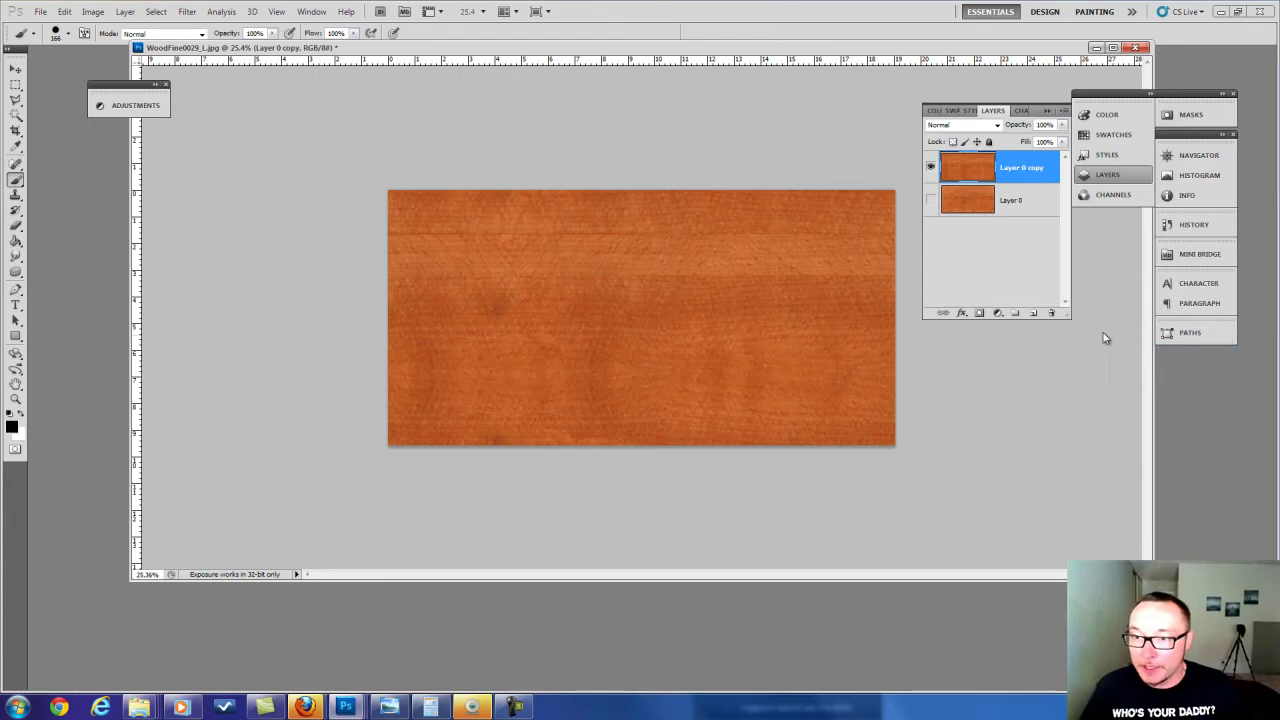
# Flatten the image, discarding the hidden layer, and convert the Background to a regular layer named Layer 0.
pyautogui.click(930, 168)
pyautogui.click(930, 168)
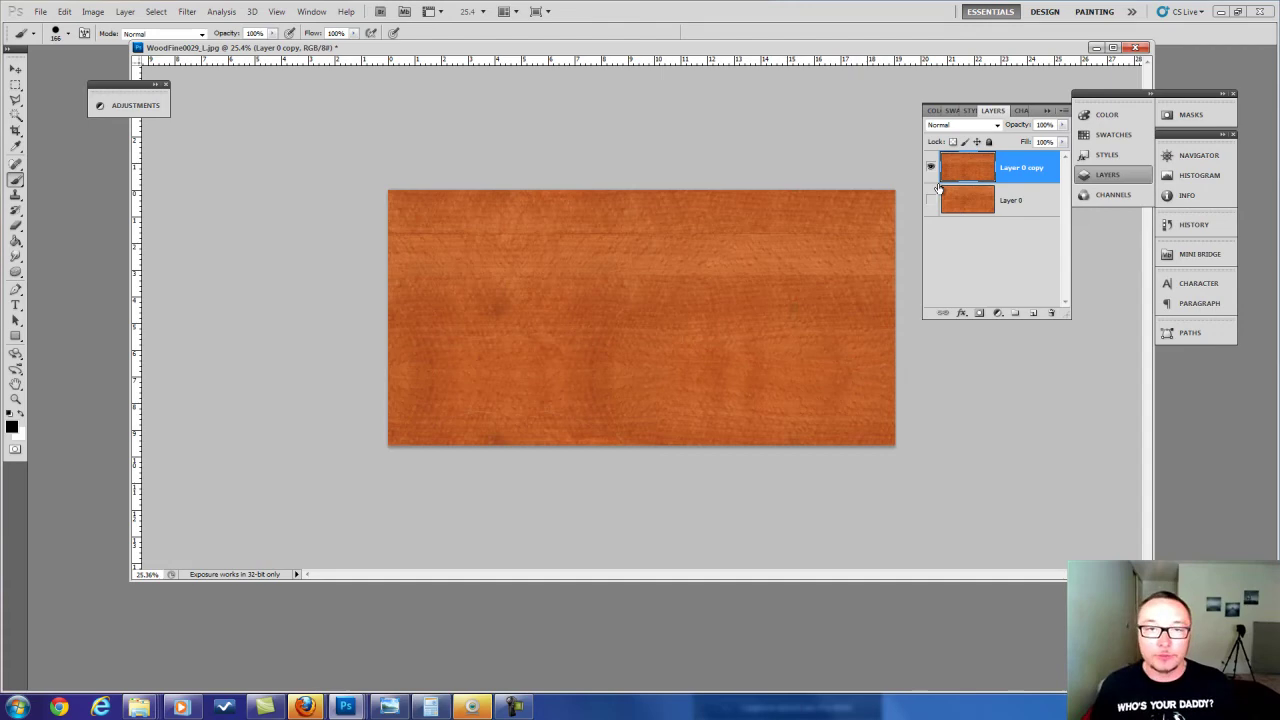
pyautogui.click(1064, 111)
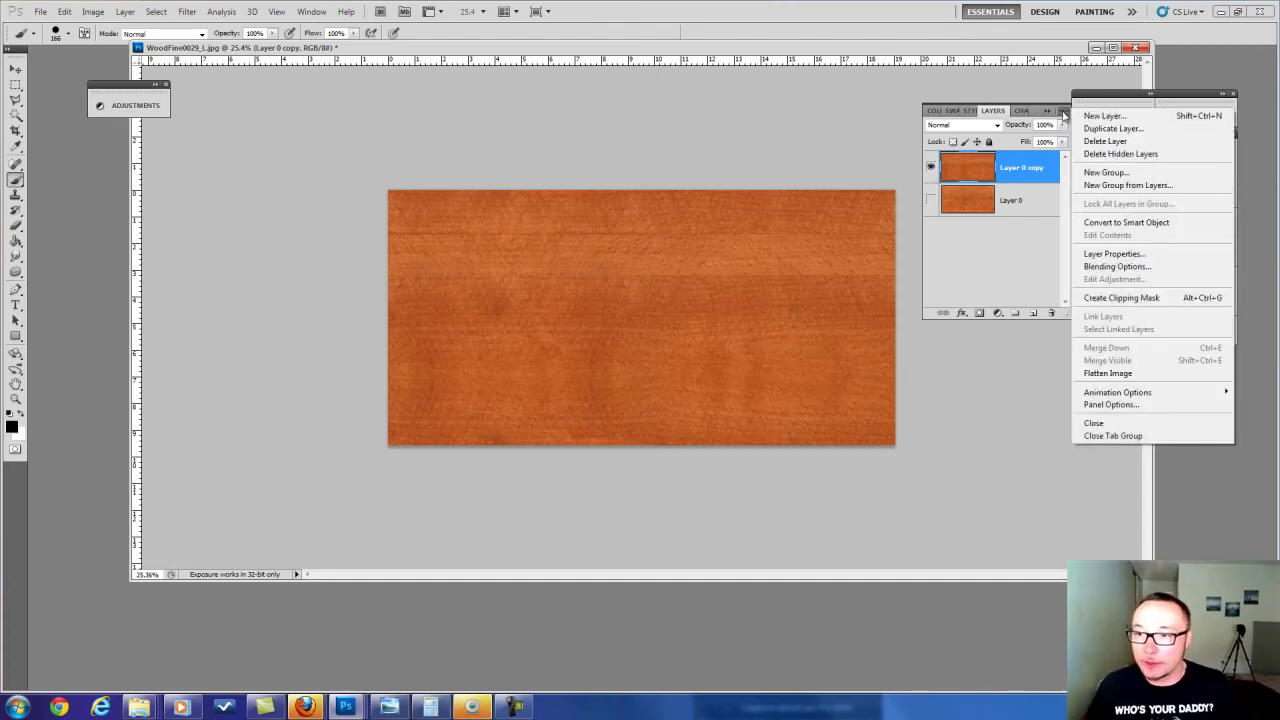
pyautogui.click(1100, 374)
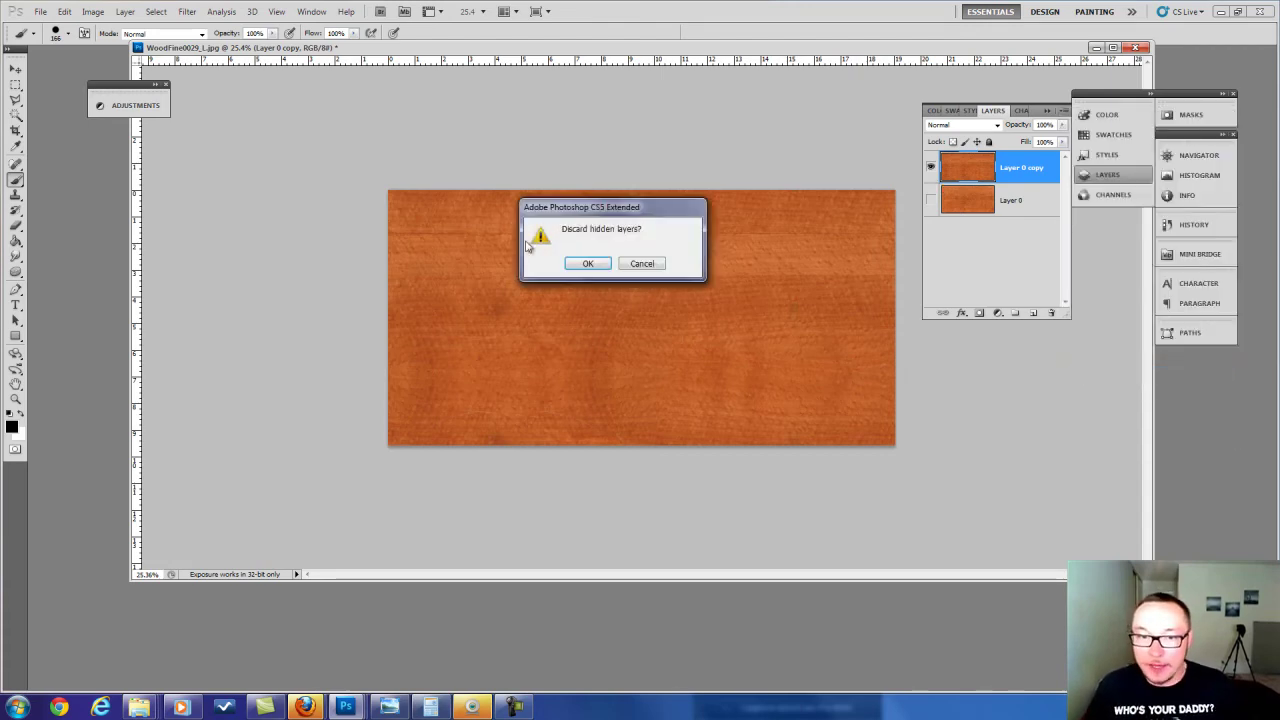
pyautogui.doubleClick(1021, 171)
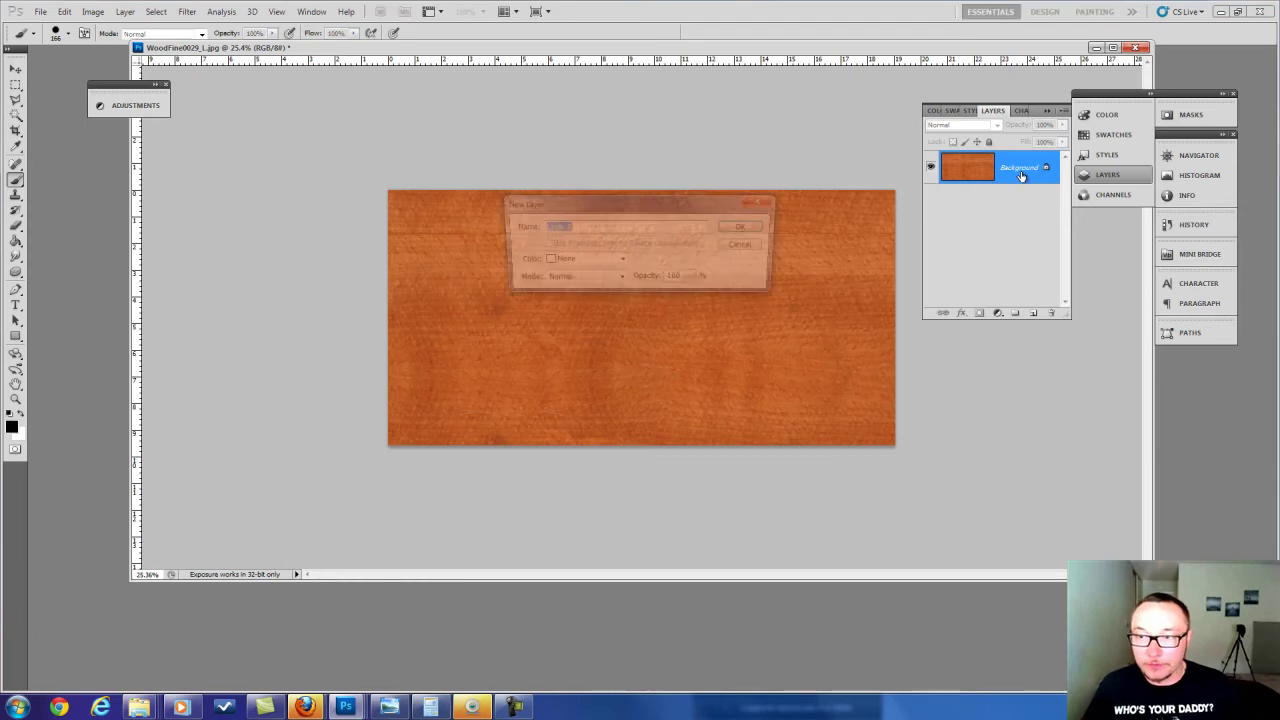
pyautogui.click(746, 228)
# Enlarge the canvas to 60 cm wide and about 40 cm high, with the wood anchored in the top-left corner.
pyautogui.click(93, 12)
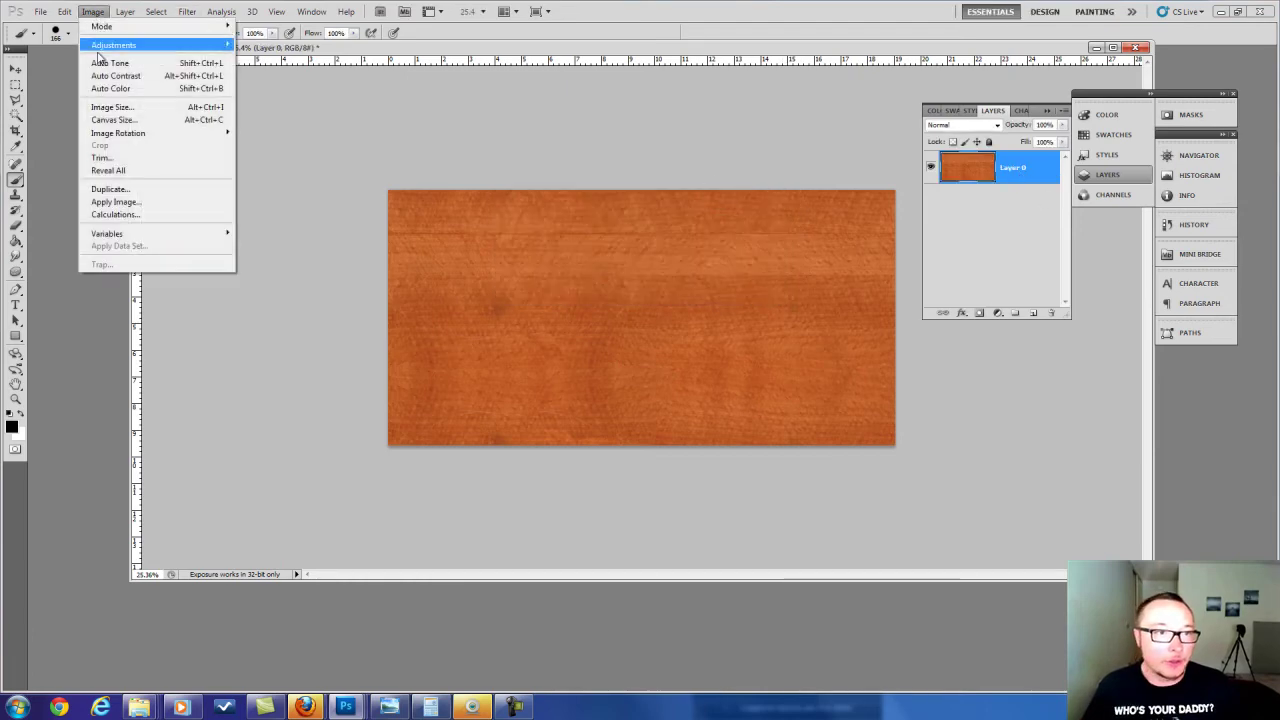
pyautogui.moveTo(95, 46)
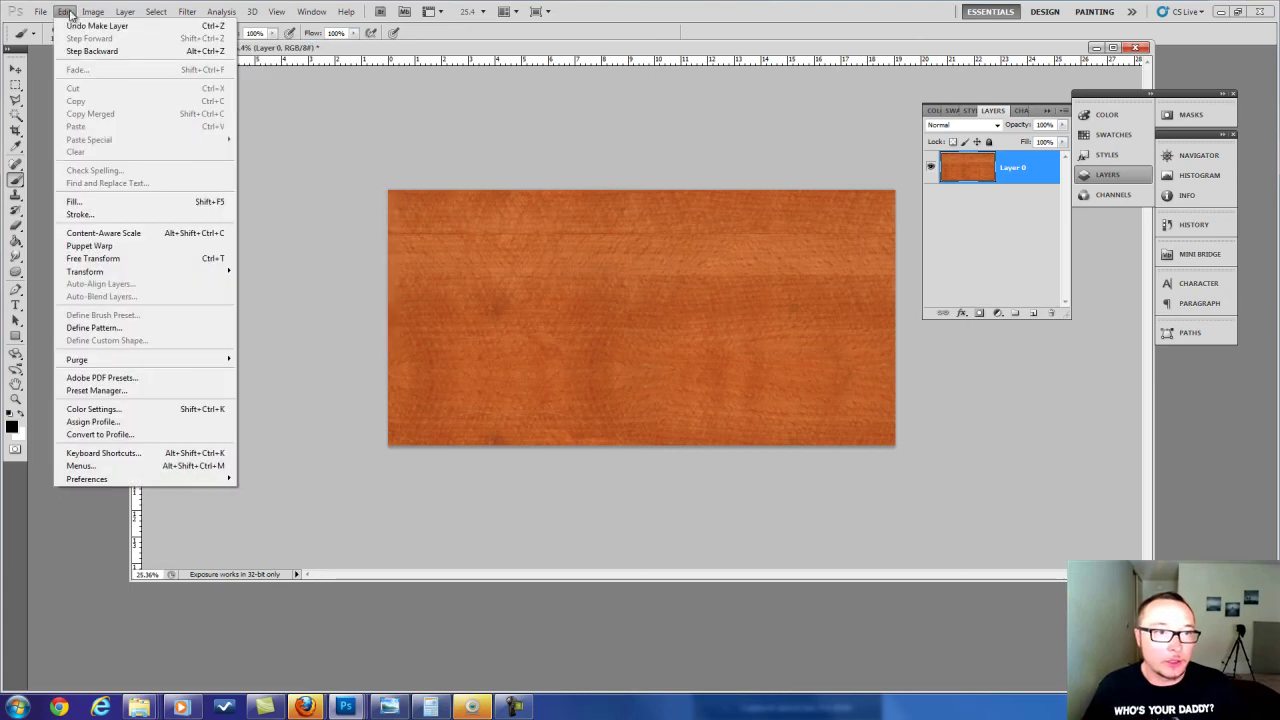
pyautogui.click(113, 120)
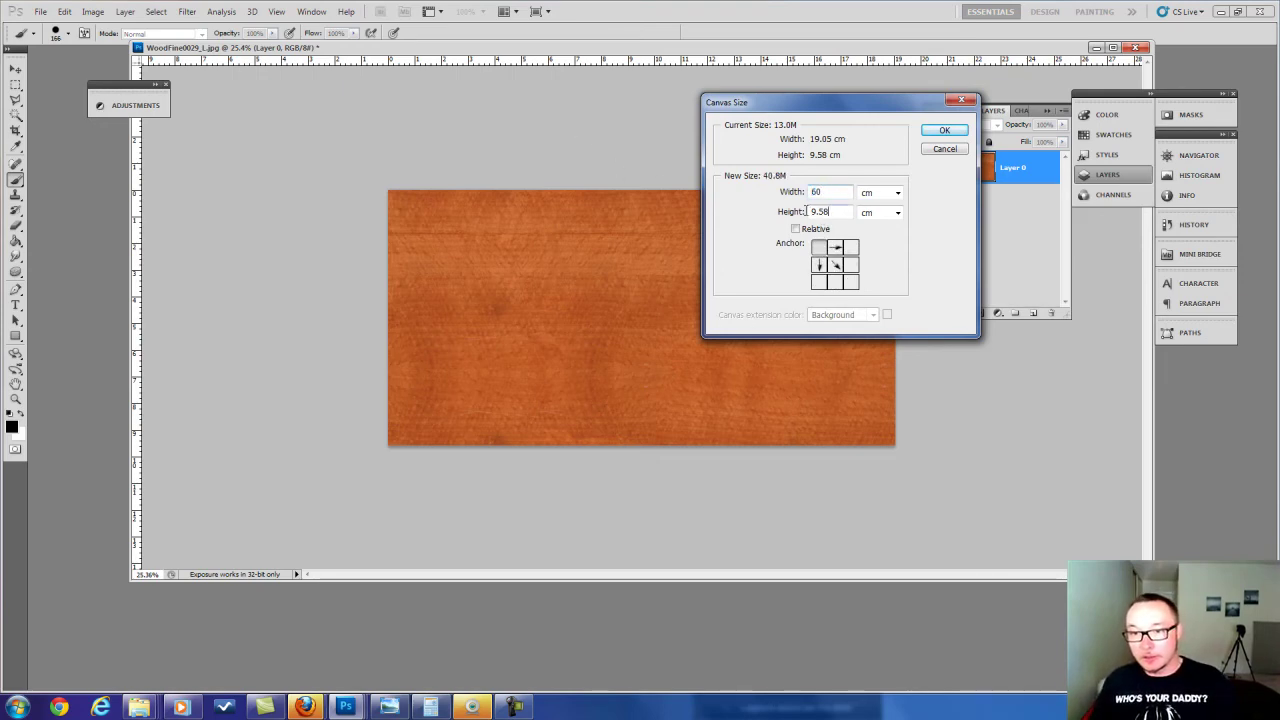
pyautogui.click(944, 131)
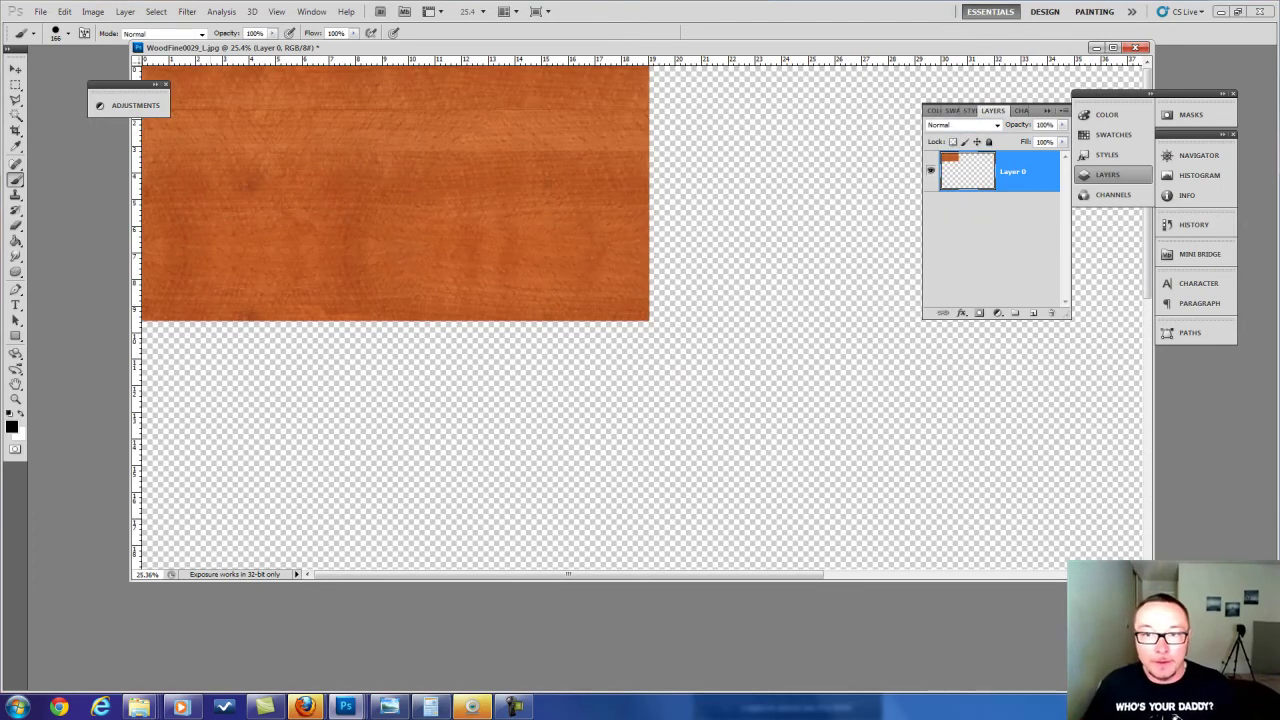
# Duplicate the wood tile with the Move tool and place the copy flush against the original's right edge.
pyautogui.click(15, 69)
pyautogui.rightClick(354, 183)
pyautogui.click(425, 195)
pyautogui.scroll(-4, 437, 225)
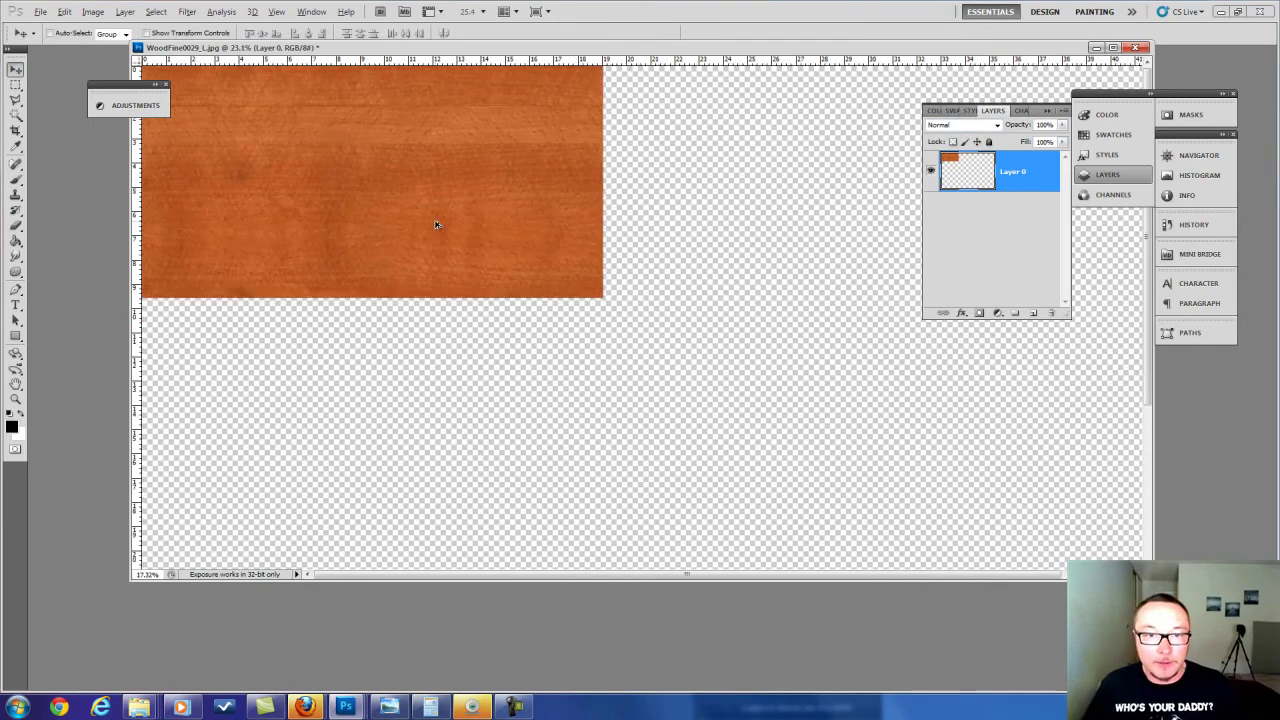
pyautogui.scroll(-1, 435, 224)
pyautogui.moveTo(405, 148); pyautogui.dragTo(759, 172)
pyautogui.scroll(-2, 566, 190)
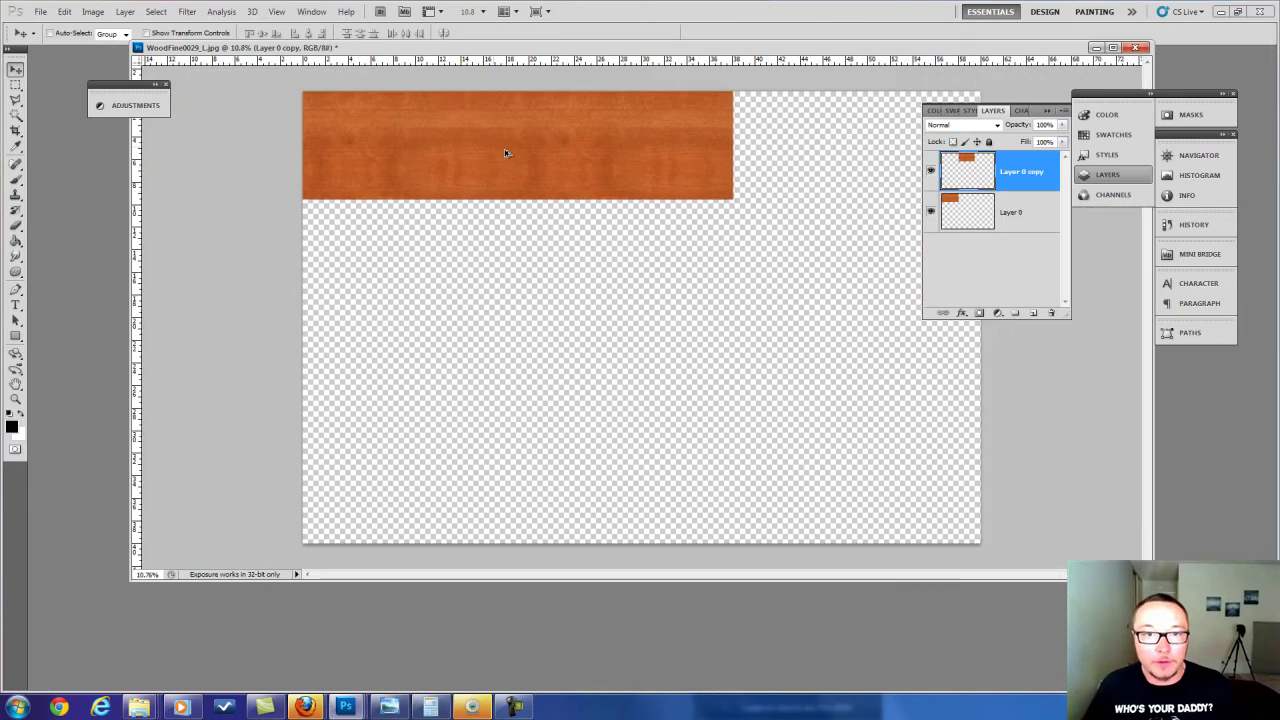
# Duplicate both wood tiles directly below the first row to form a two-by-two block, and merge all four layers into one.
pyautogui.keyDown('shift'); pyautogui.click(1008, 209); pyautogui.keyUp('shift')
pyautogui.moveTo(409, 156); pyautogui.dragTo(414, 240)
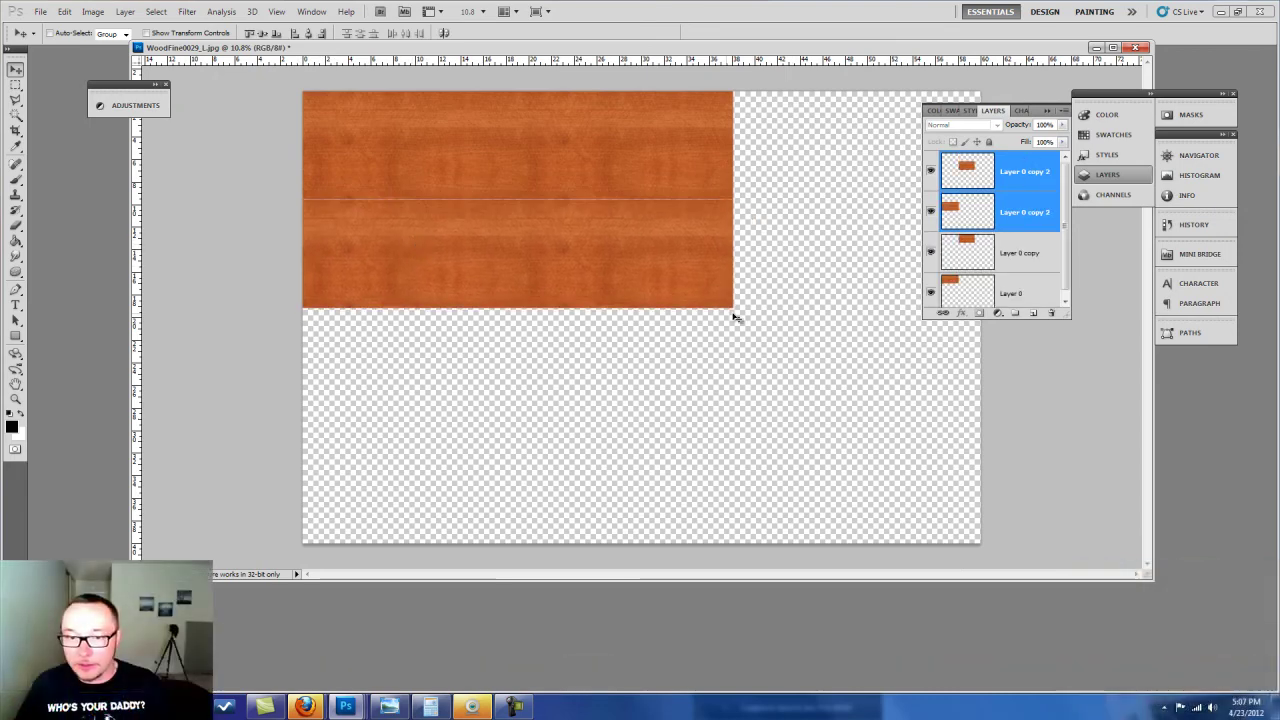
pyautogui.keyDown('shift'); pyautogui.click(1029, 283); pyautogui.keyUp('shift')
pyautogui.keyDown('ctrl'); pyautogui.click(1030, 288); pyautogui.keyUp('ctrl')
pyautogui.keyDown('ctrl'); pyautogui.click(1041, 171); pyautogui.keyUp('ctrl')
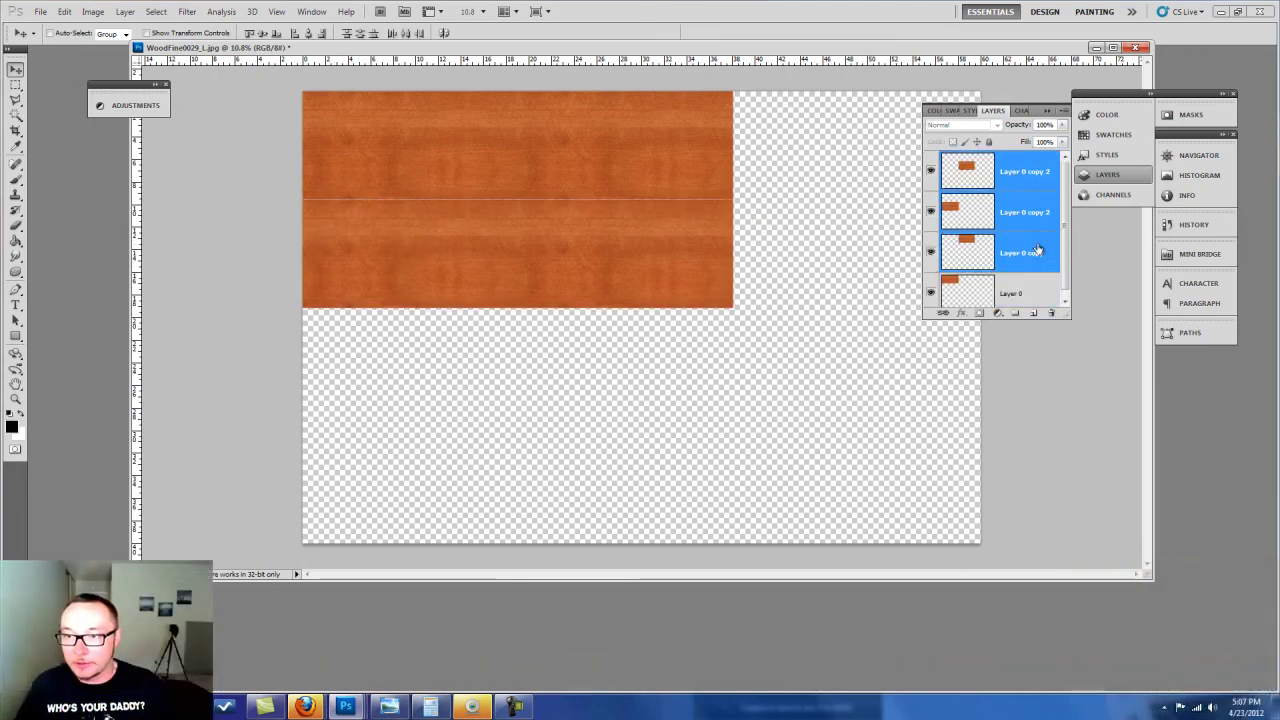
pyautogui.keyDown('ctrl'); pyautogui.click(1038, 299); pyautogui.keyUp('ctrl')
pyautogui.click(1062, 112)
pyautogui.click(1100, 345)
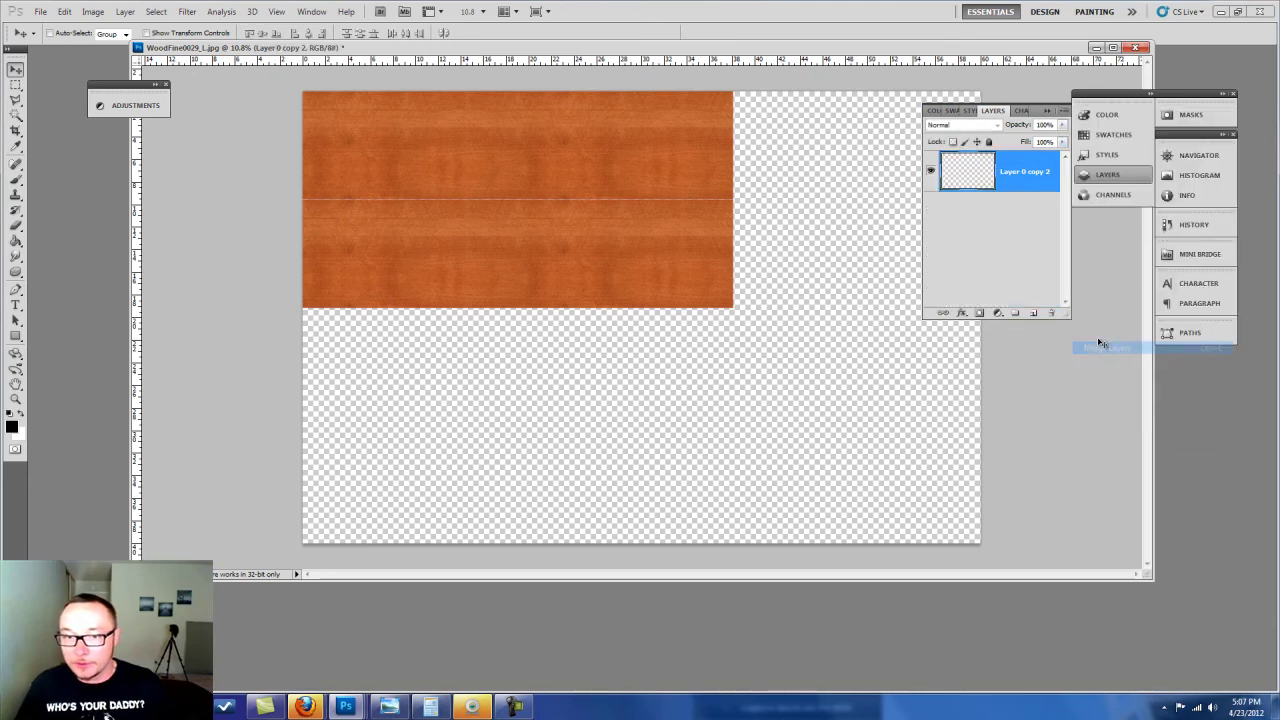
# Select the empty canvas with the Magic Wand, invert the selection to the wood, and crop the image to it.
pyautogui.click(16, 100)
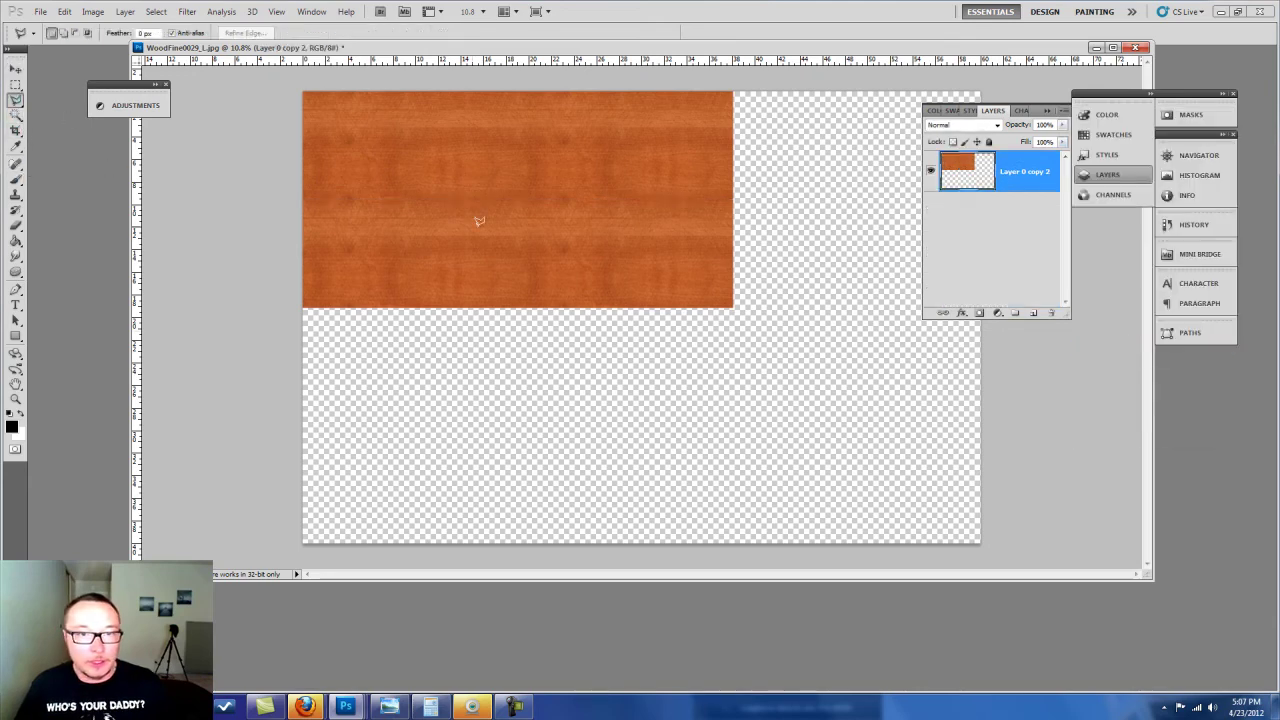
pyautogui.click(16, 116)
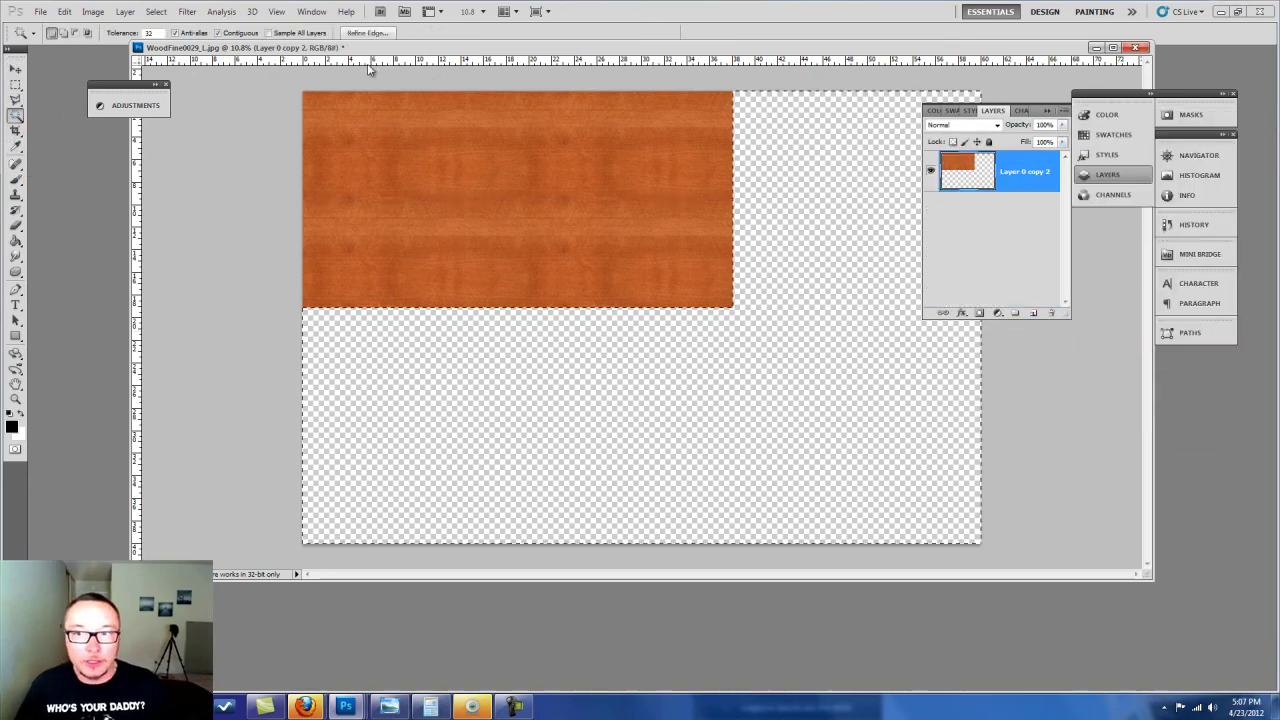
pyautogui.click(156, 11)
pyautogui.click(178, 64)
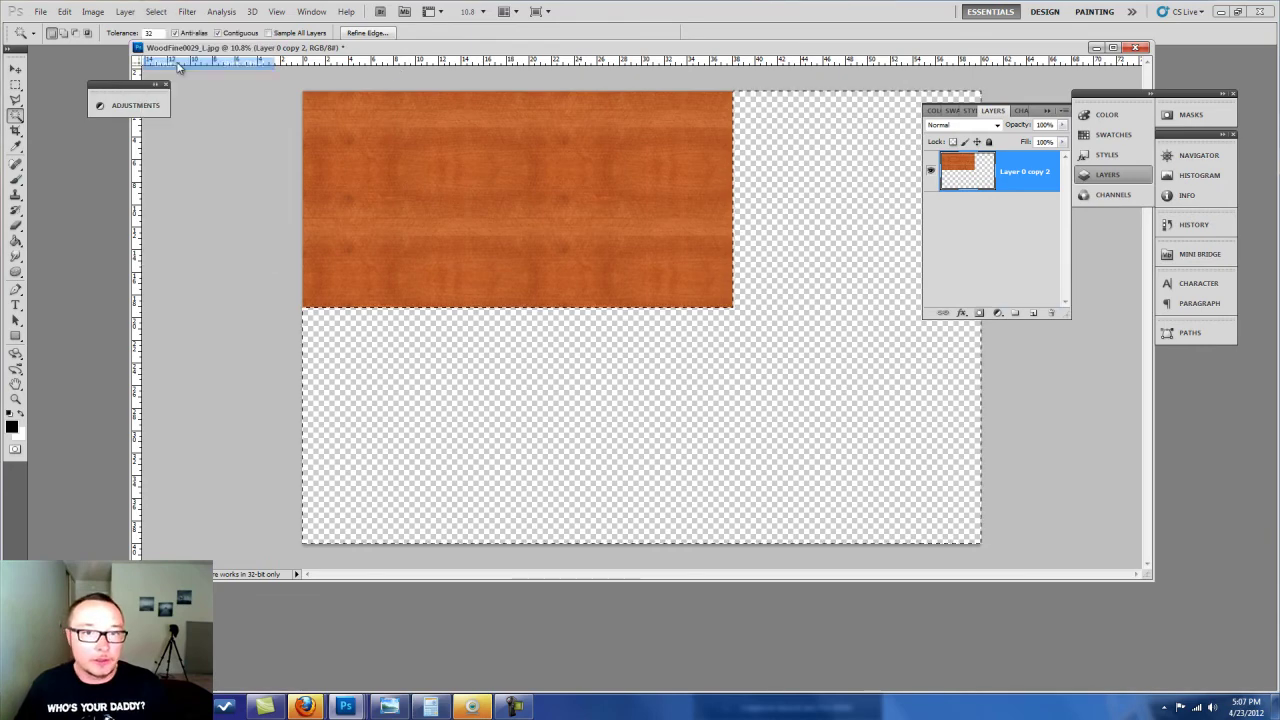
pyautogui.moveTo(68, 7); pyautogui.dragTo(89, 12)
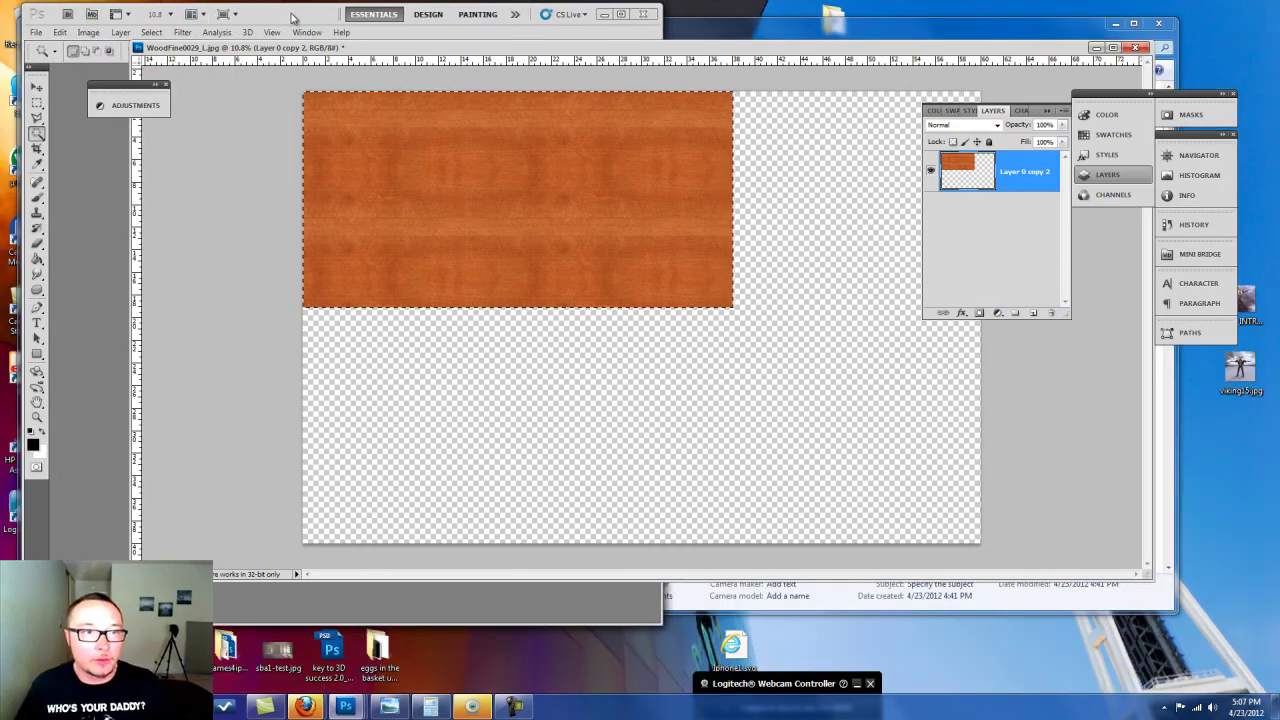
pyautogui.doubleClick(92, 14)
pyautogui.click(93, 11)
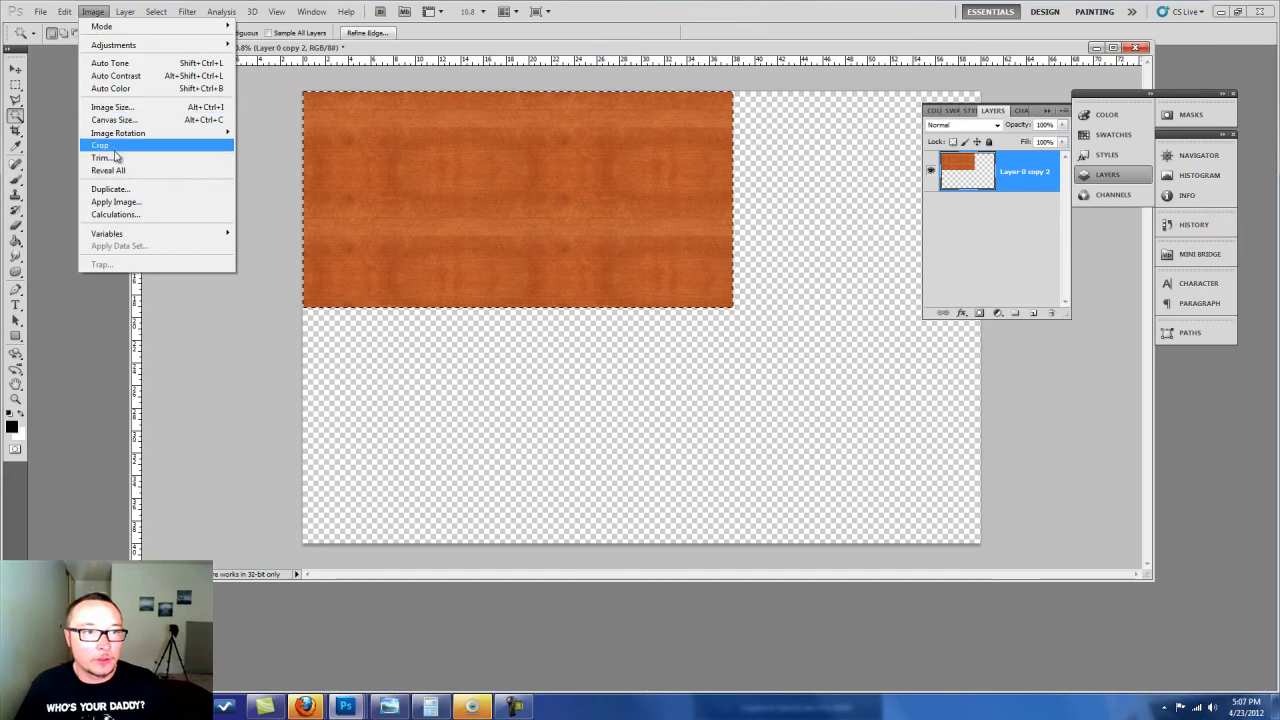
pyautogui.click(100, 145)
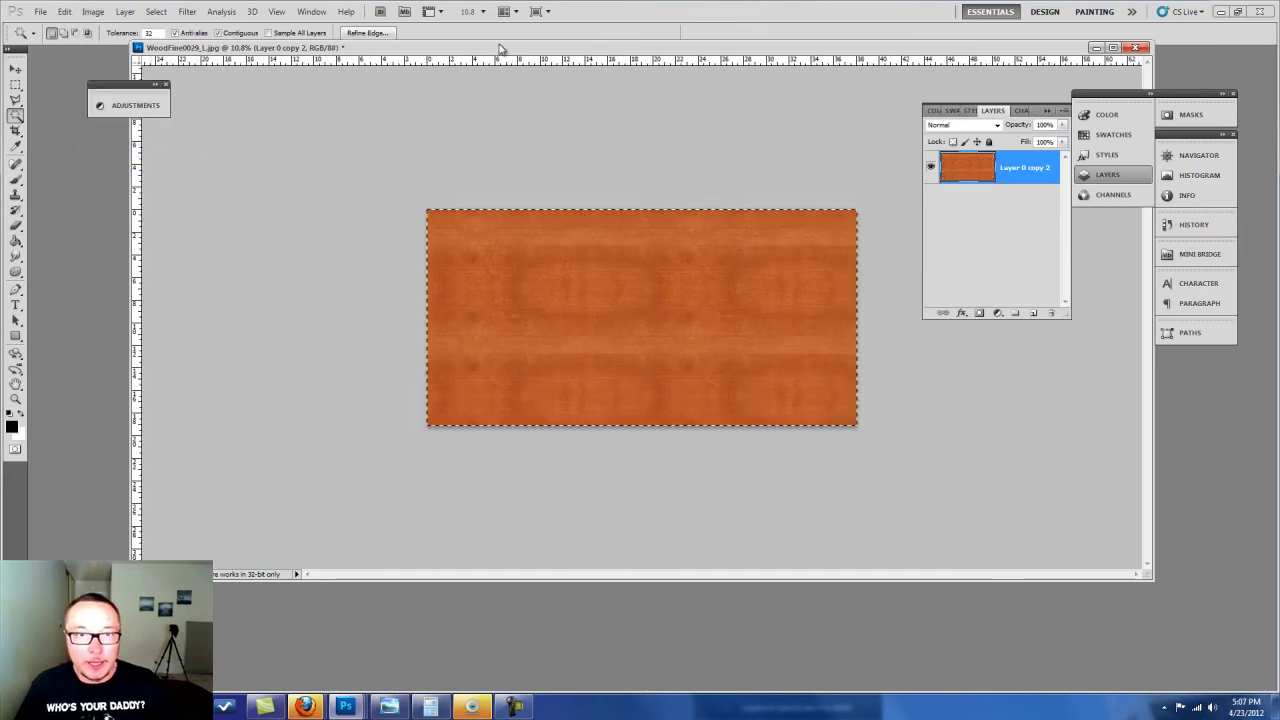
# Bring the WoodFine0029_L copy document forward and show its entire tiled texture for comparison.
pyautogui.moveTo(505, 50); pyautogui.dragTo(677, 74)
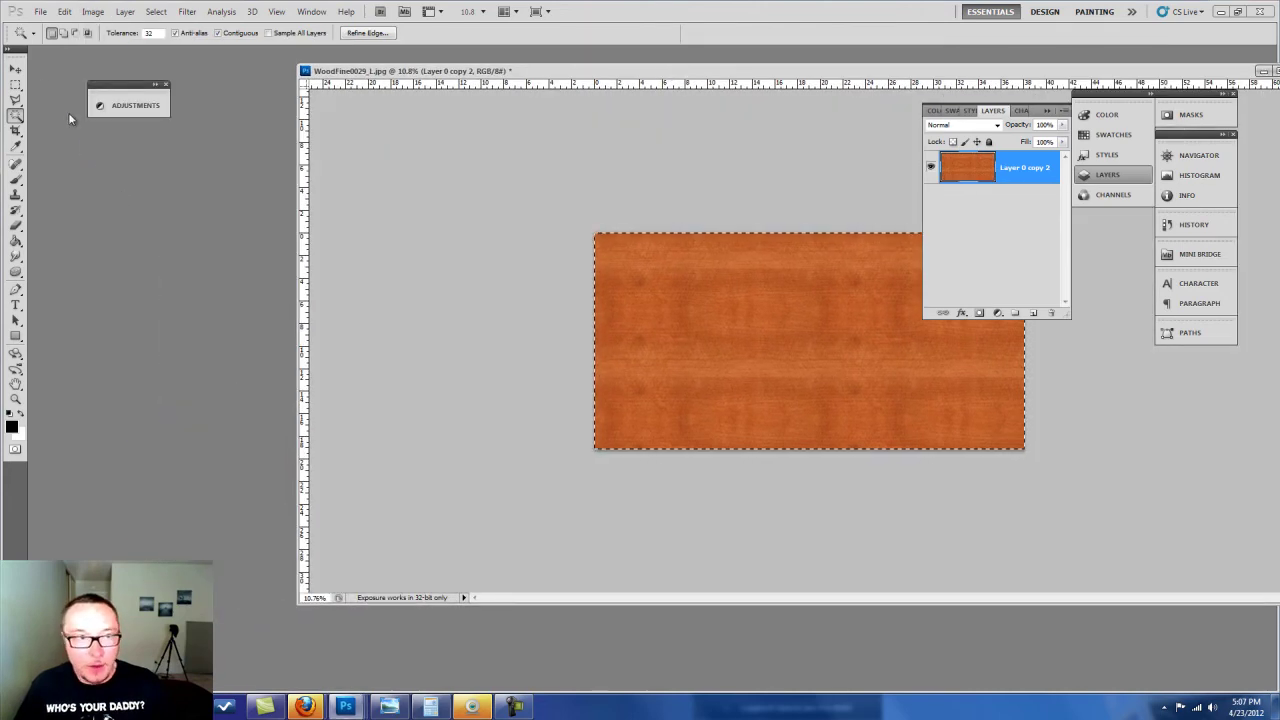
pyautogui.click(15, 69)
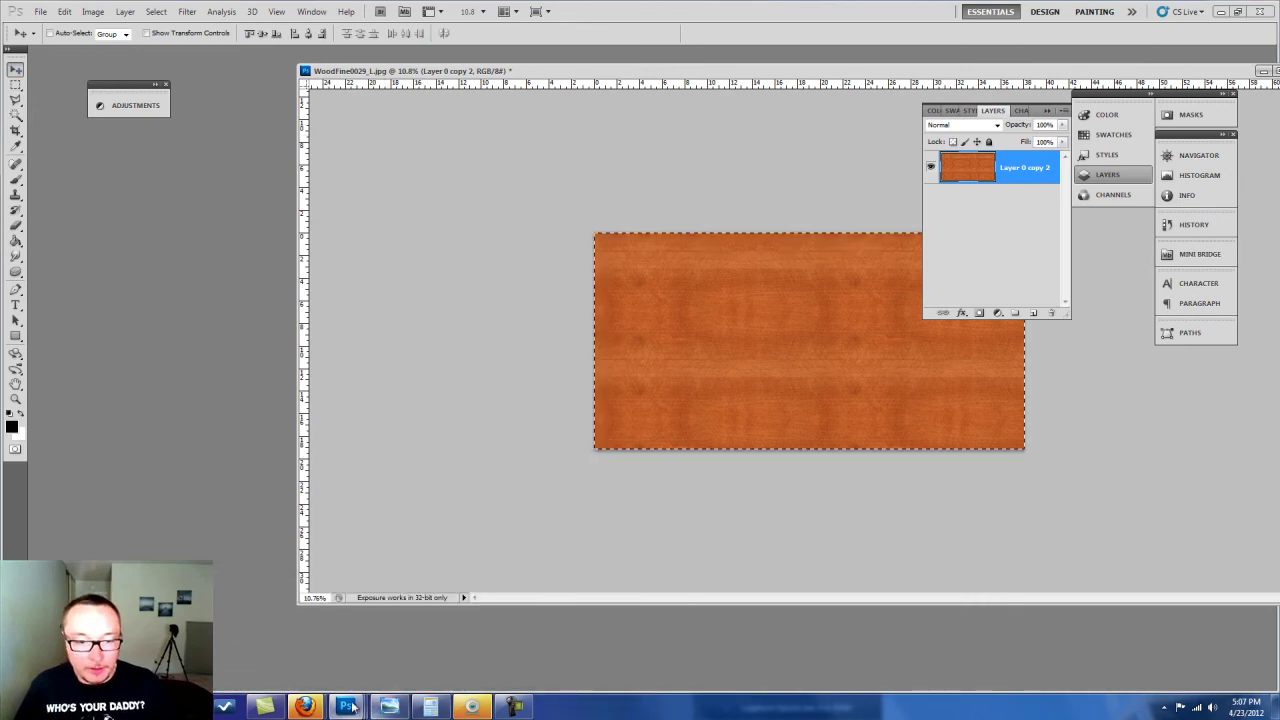
pyautogui.moveTo(352, 707)
pyautogui.click(352, 648)
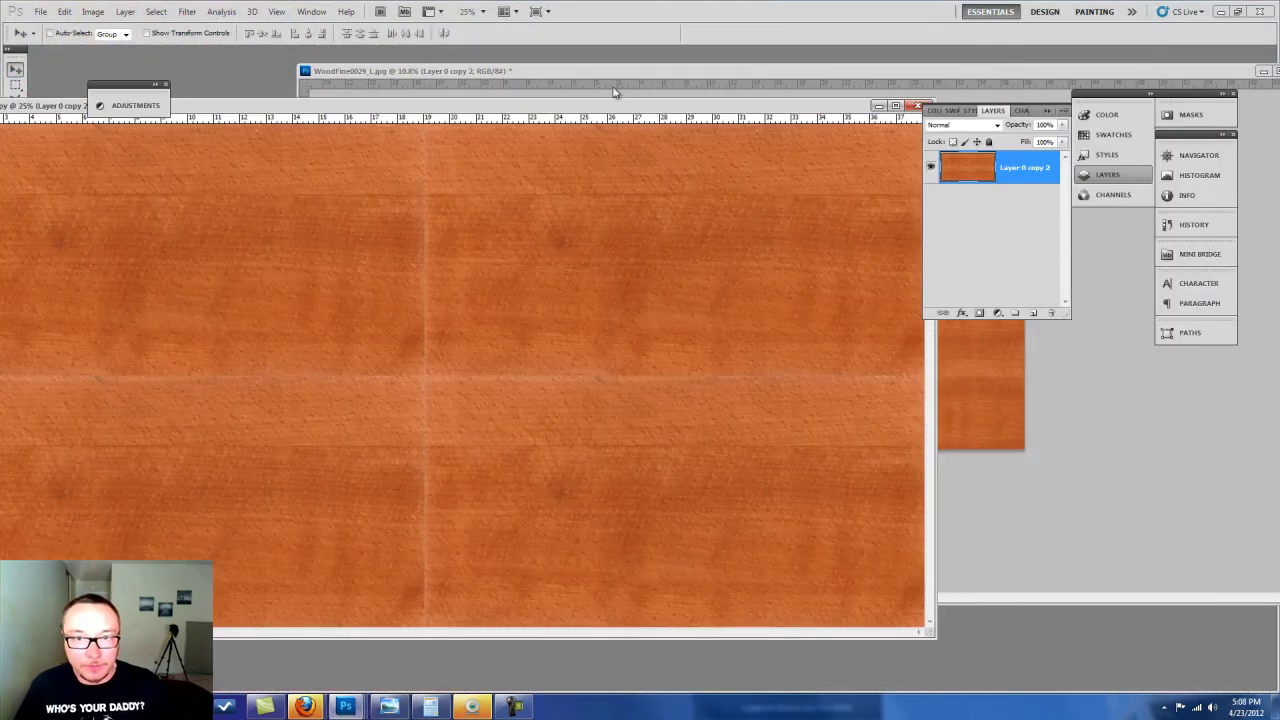
pyautogui.hotkey('ctrl', '-')
pyautogui.hotkey('ctrl', '-')
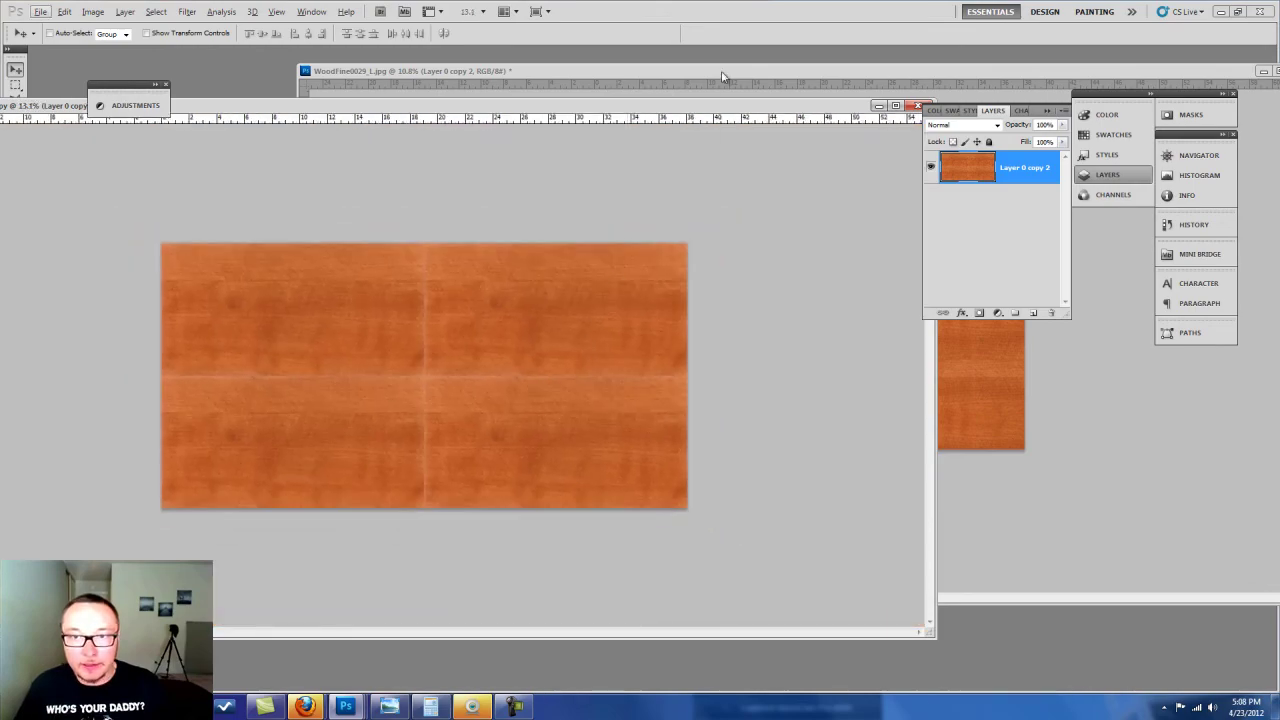
# Arrange WoodFine0029_L copy and WoodFine0029_L.jpg side by side for comparison, and clear the selection around the reworked wood.
pyautogui.moveTo(723, 77); pyautogui.dragTo(1005, 93)
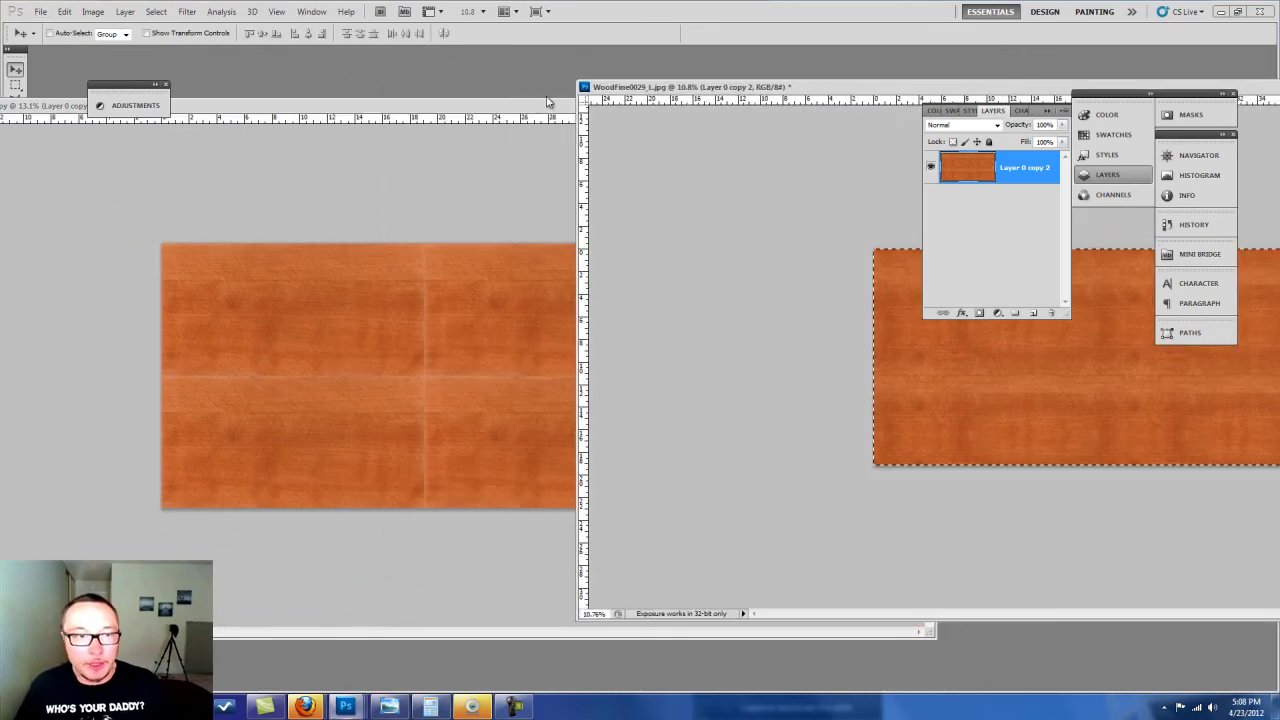
pyautogui.moveTo(546, 102); pyautogui.dragTo(640, 70)
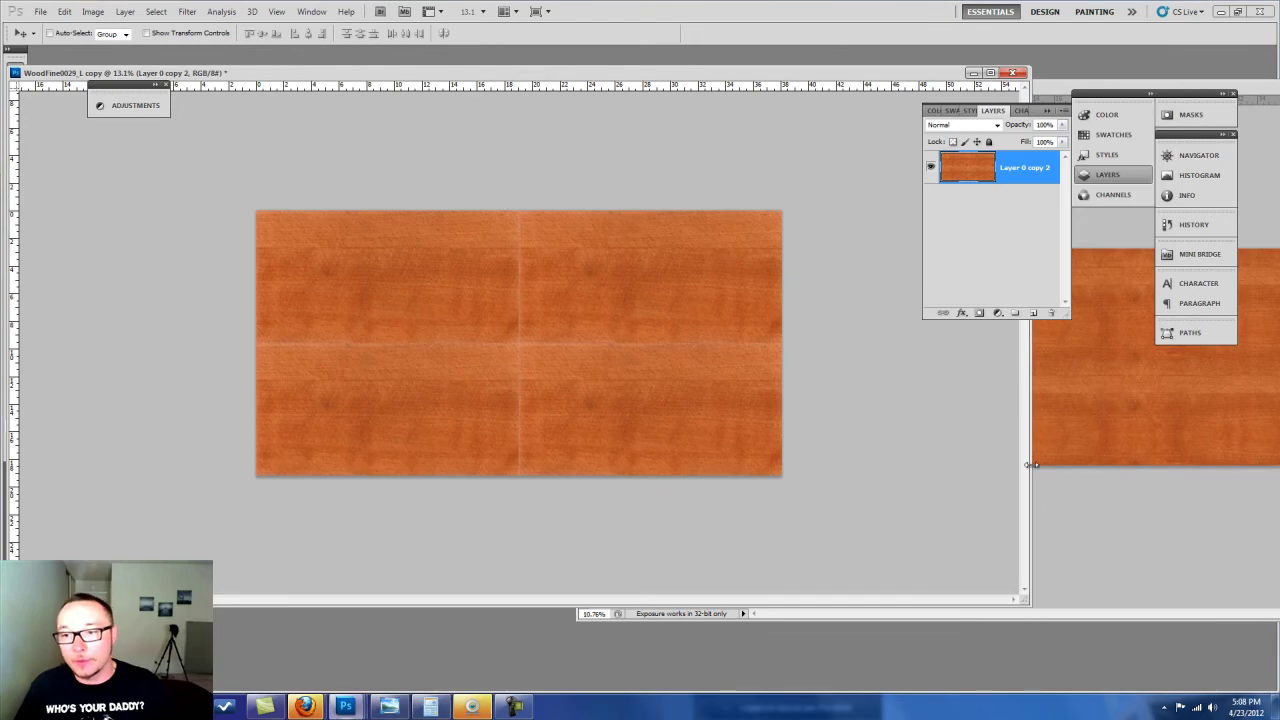
pyautogui.moveTo(1030, 465); pyautogui.dragTo(616, 431)
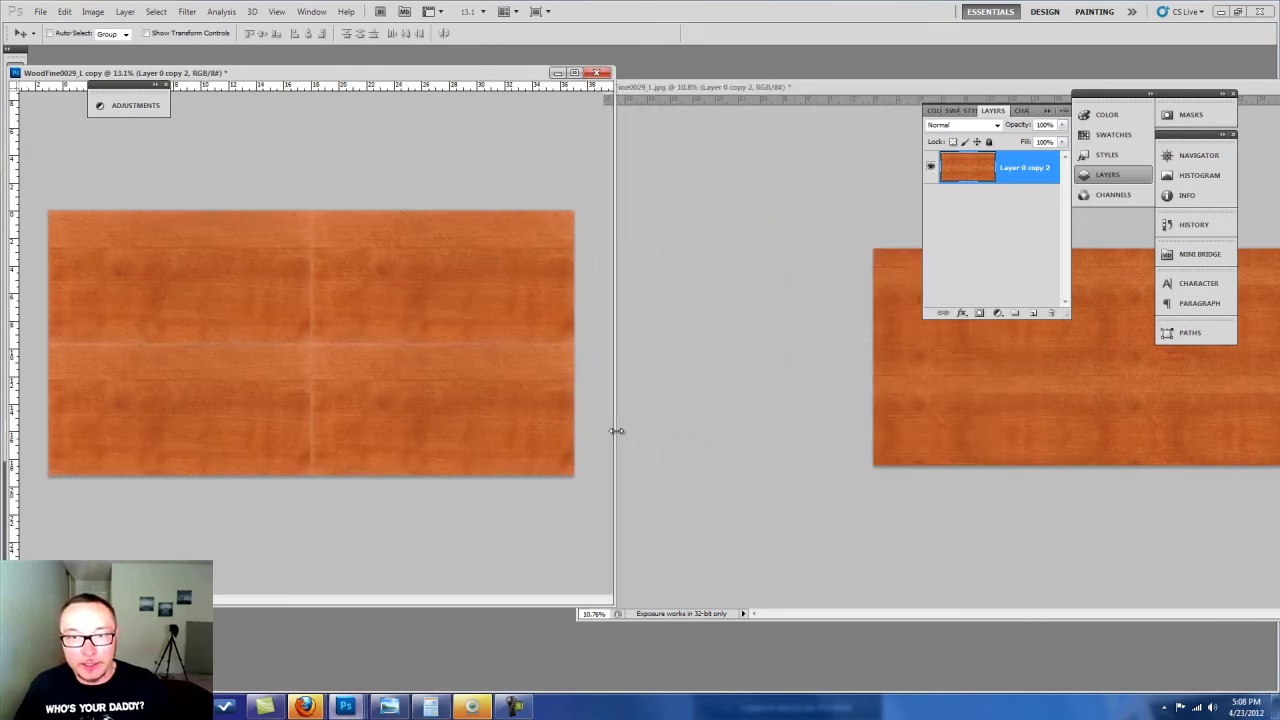
pyautogui.moveTo(766, 89); pyautogui.dragTo(411, 66)
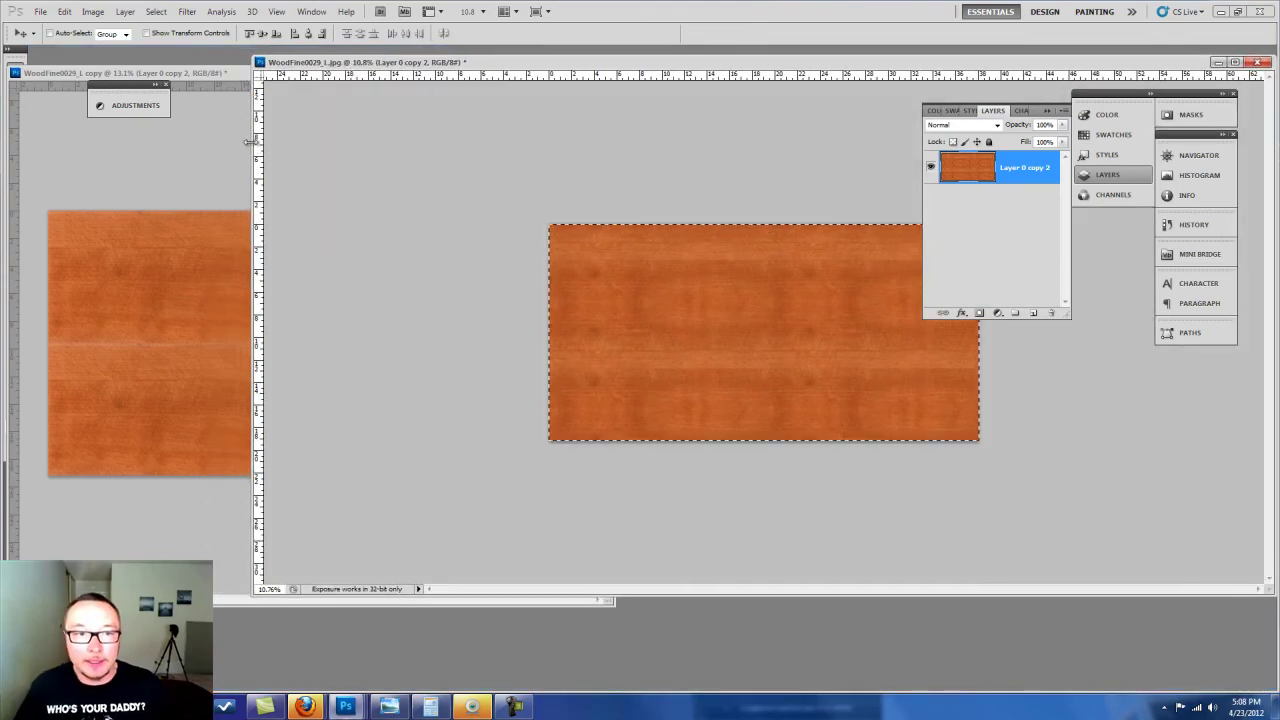
pyautogui.moveTo(248, 141); pyautogui.dragTo(706, 157)
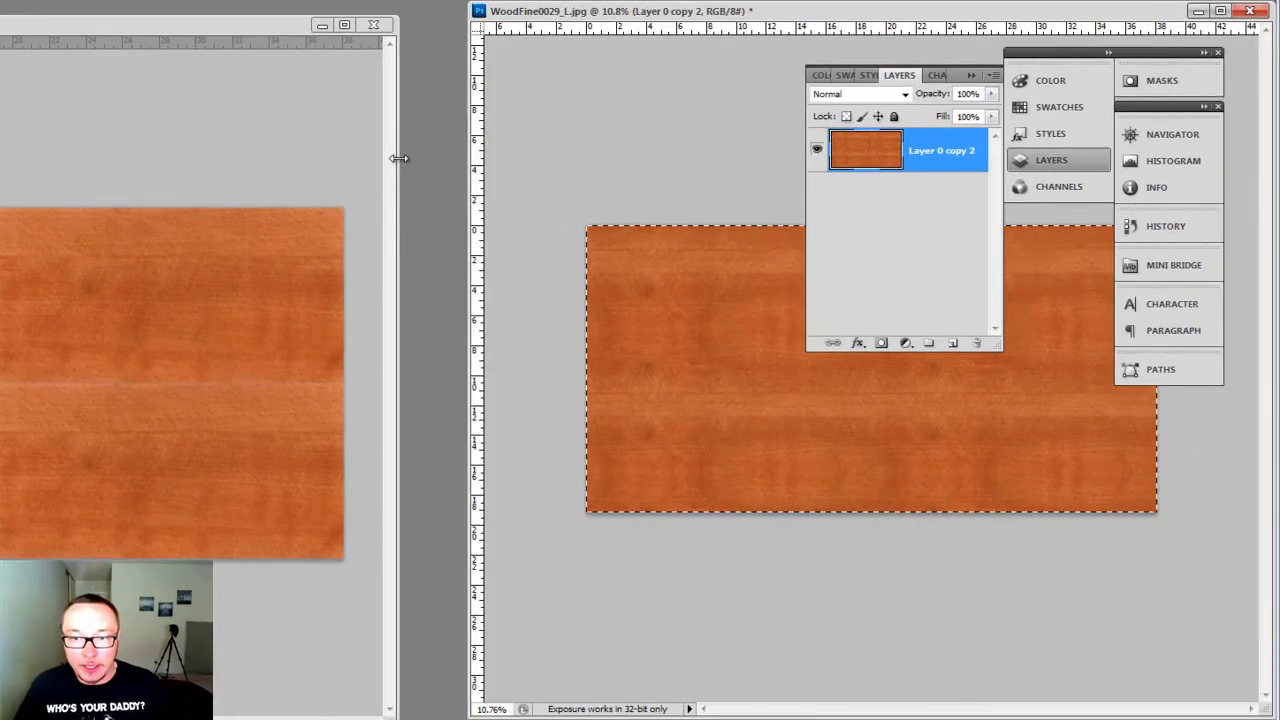
pyautogui.moveTo(398, 158); pyautogui.dragTo(391, 436)
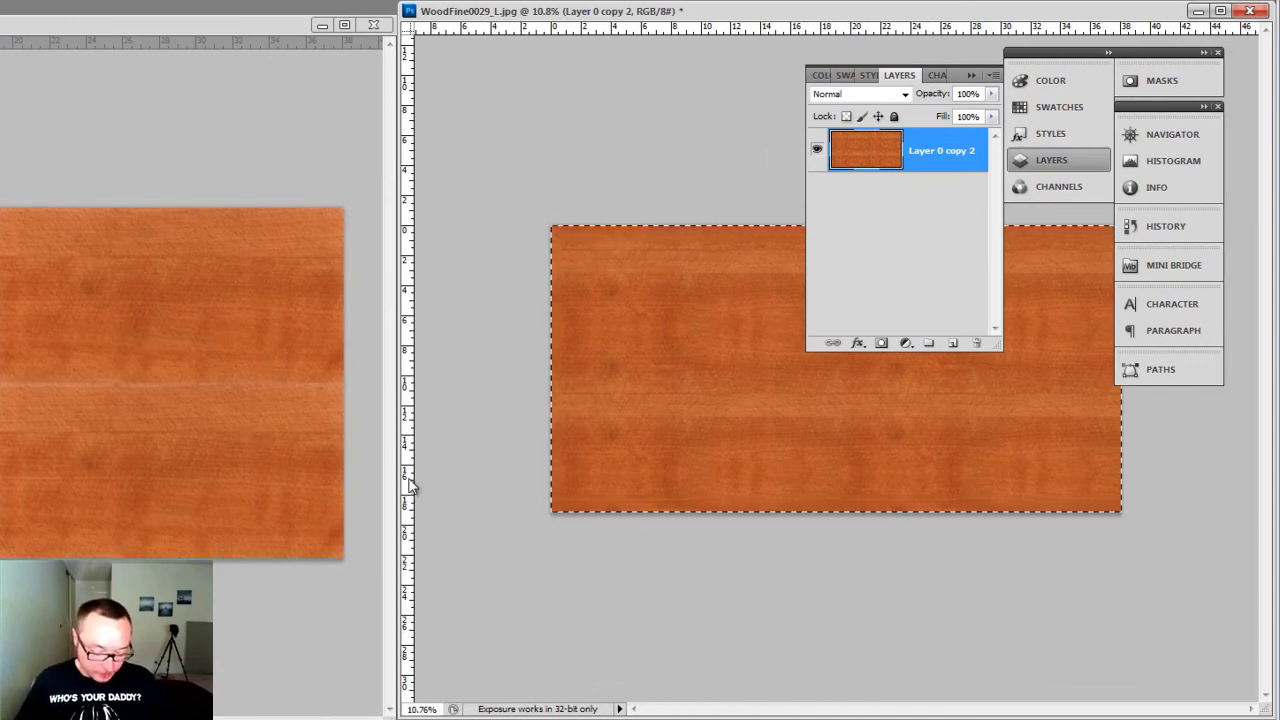
pyautogui.hotkey('ctrl', 'd')
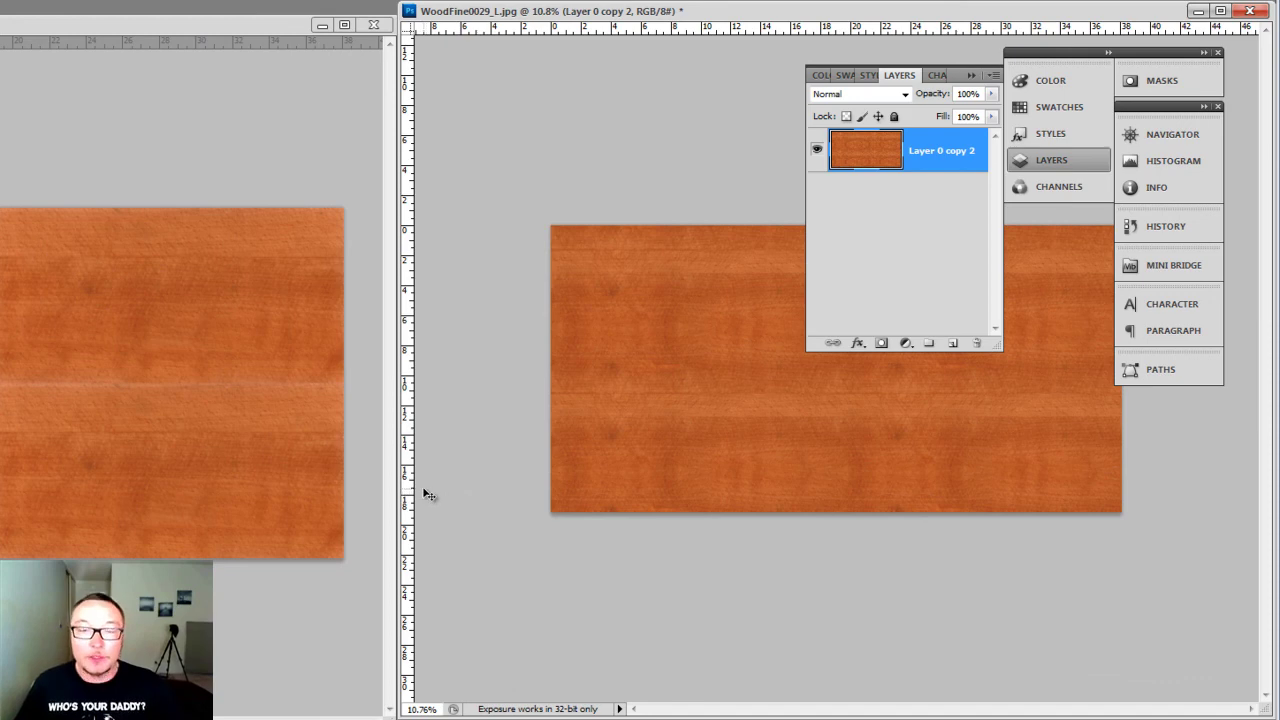